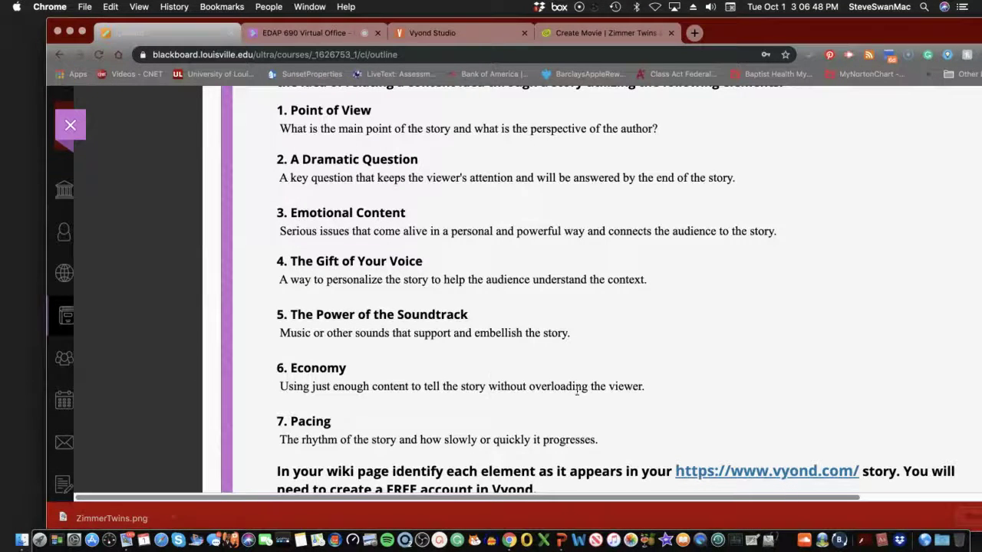
Read through the Module 4 Digital Storytelling assignment, covering the seven story elements and the wiki submission instructions
{"action": "scroll", "coordinate": [540, 379], "scroll_direction": "down", "scroll_amount": 2}
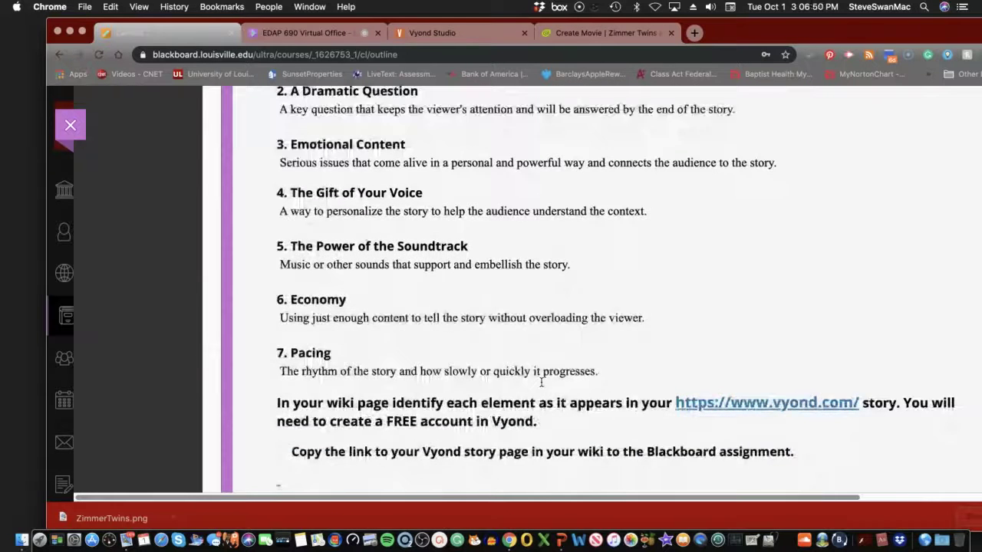
{"action": "scroll", "coordinate": [541, 381], "scroll_direction": "down", "scroll_amount": 2}
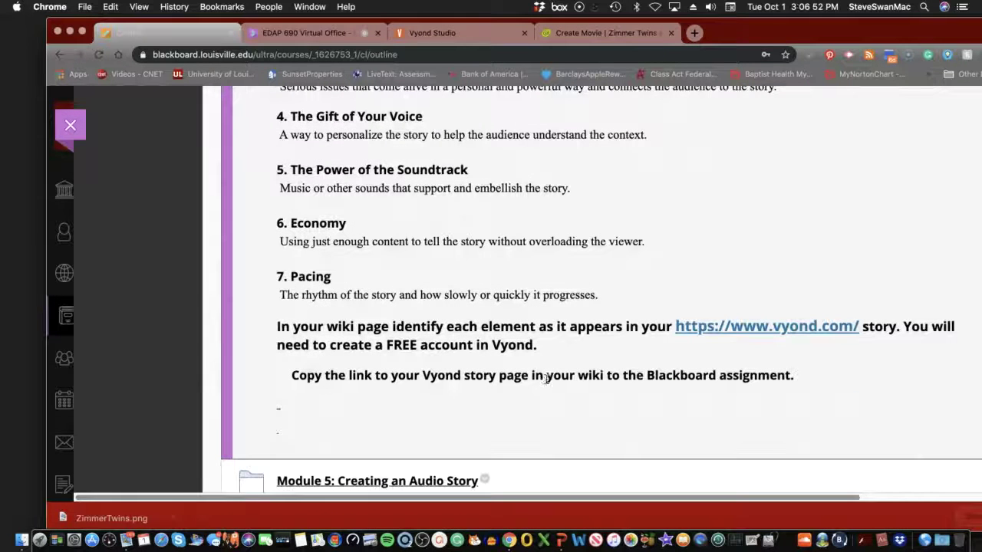
{"action": "scroll", "coordinate": [546, 378], "scroll_direction": "up", "scroll_amount": 12}
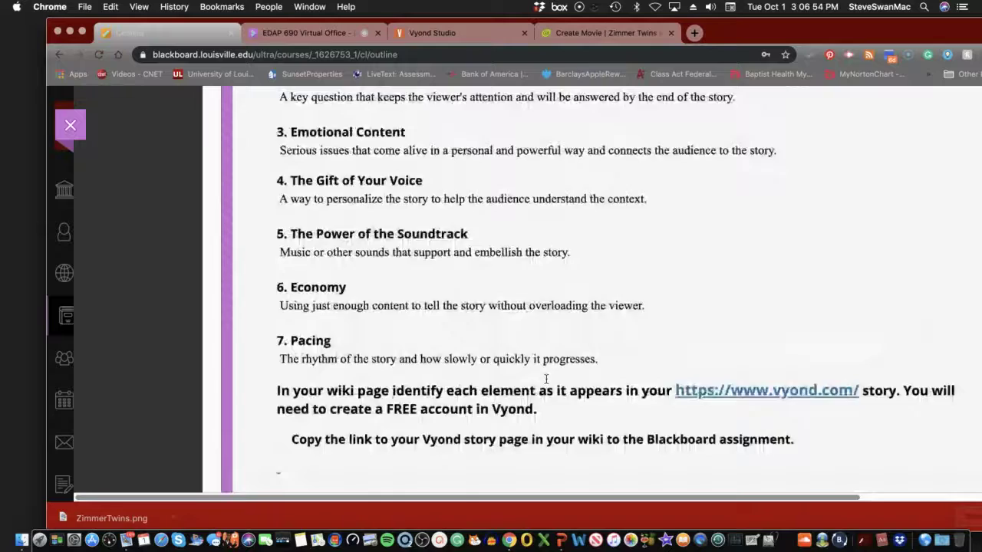
{"action": "scroll", "coordinate": [546, 378], "scroll_direction": "up", "scroll_amount": 5}
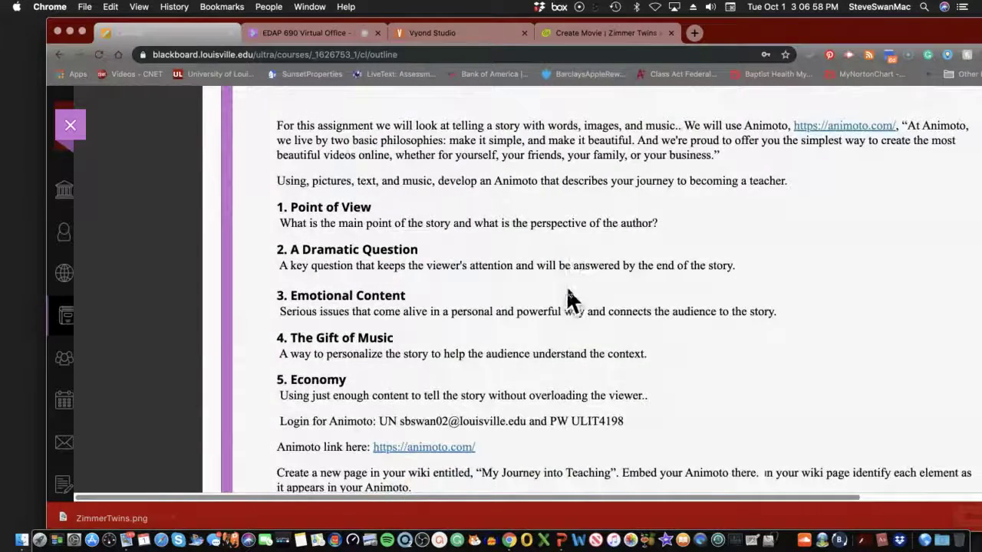
{"action": "scroll", "coordinate": [568, 283], "scroll_direction": "down", "scroll_amount": 15}
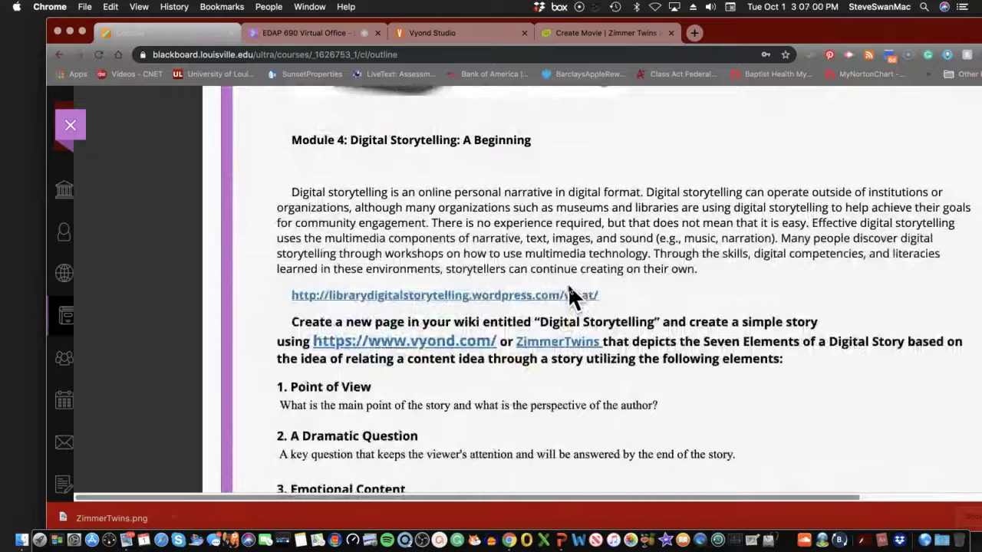
{"action": "scroll", "coordinate": [568, 289], "scroll_direction": "down", "scroll_amount": 1}
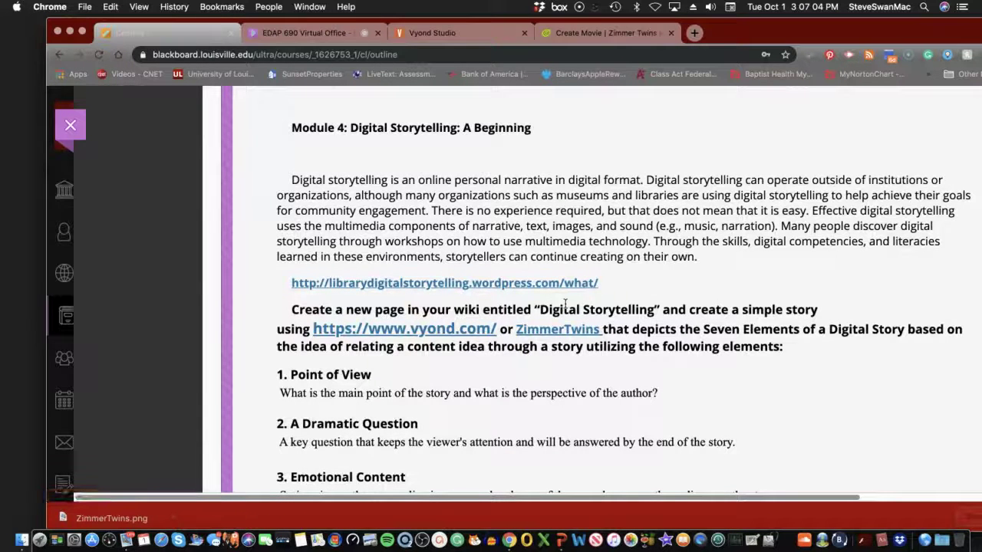
{"action": "scroll", "coordinate": [566, 303], "scroll_direction": "down", "scroll_amount": 1}
{"action": "scroll", "coordinate": [566, 304], "scroll_direction": "down", "scroll_amount": 10}
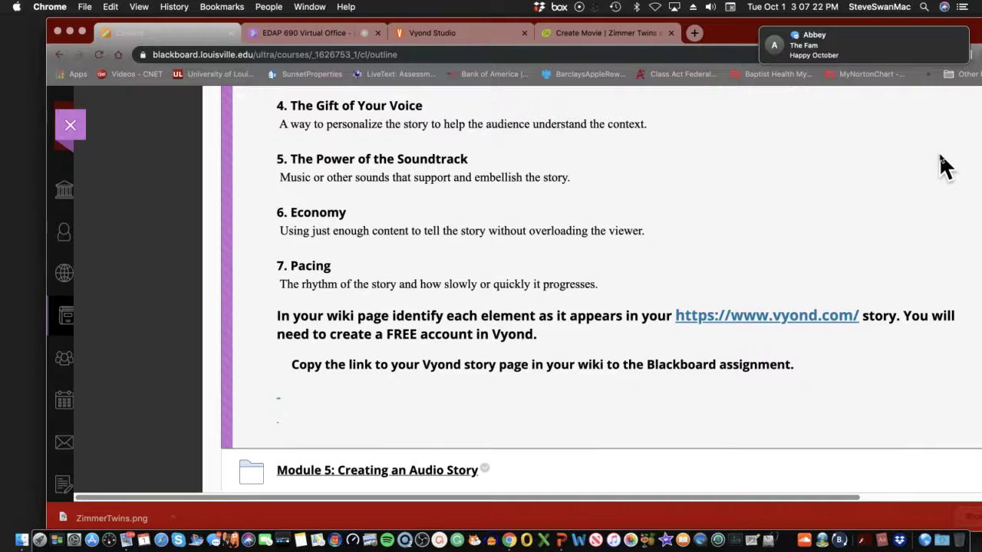
{"action": "mouse_move", "coordinate": [942, 49]}
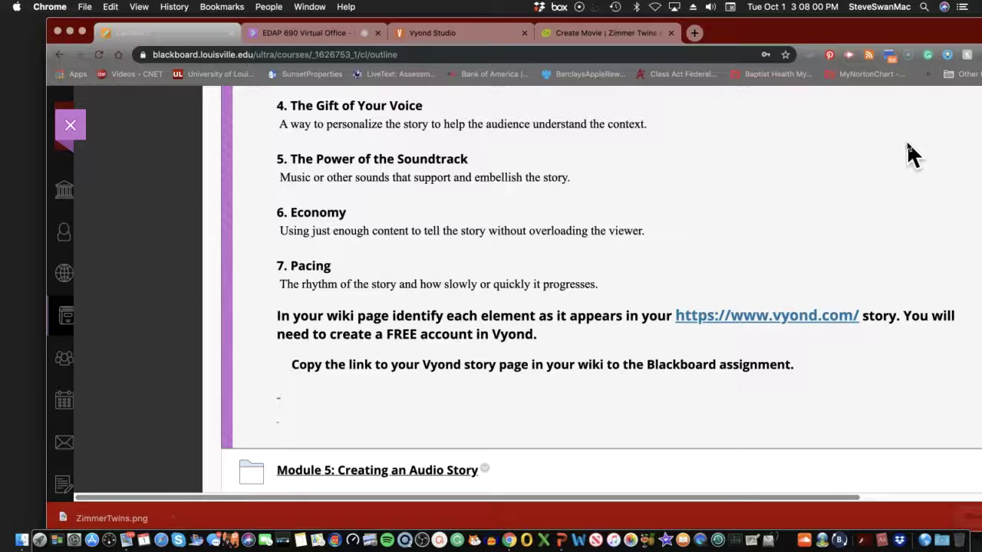
Look over the requirements of the Module 5: Creating an Audio Story assignment
{"action": "scroll", "coordinate": [772, 170], "scroll_direction": "down", "scroll_amount": 5}
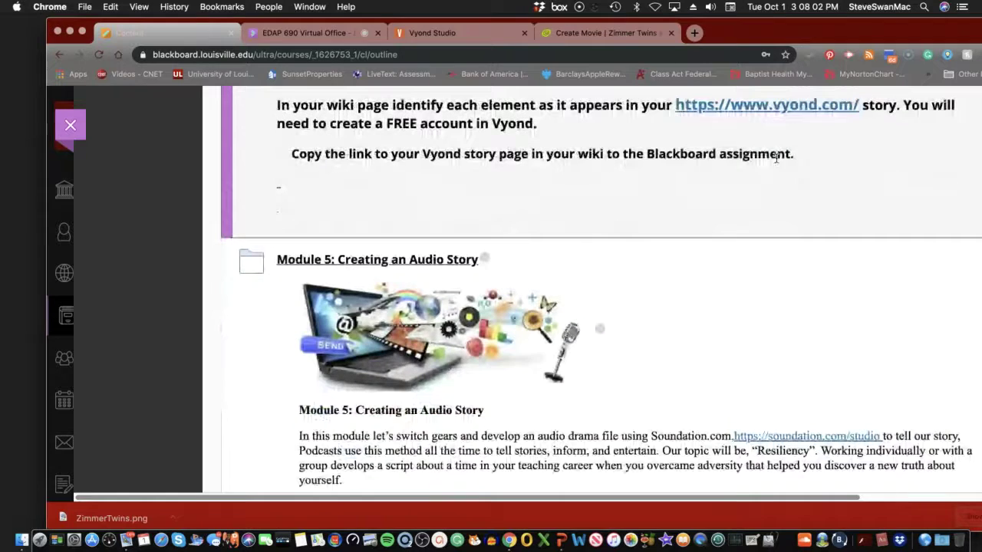
{"action": "scroll", "coordinate": [762, 163], "scroll_direction": "down", "scroll_amount": 7}
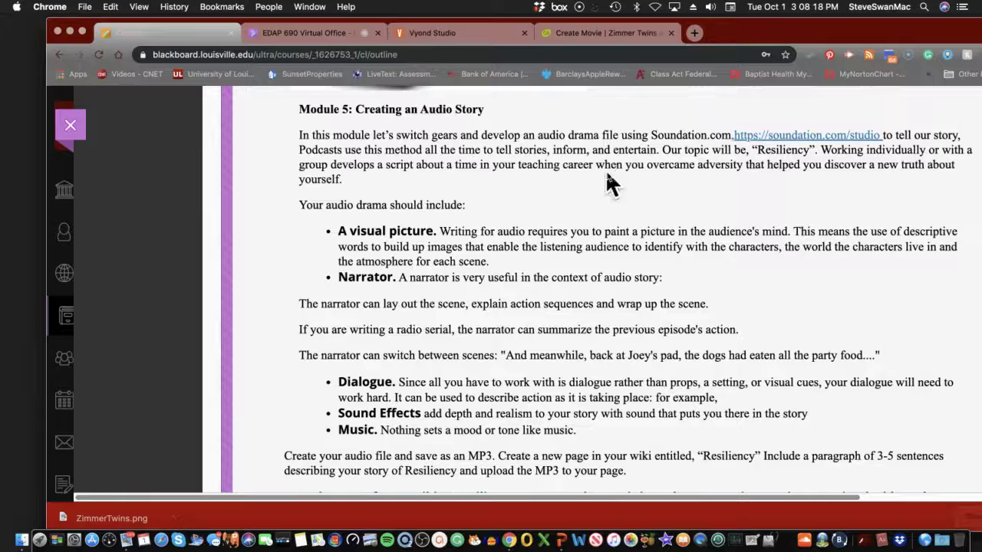
{"action": "scroll", "coordinate": [602, 170], "scroll_direction": "up", "scroll_amount": 5}
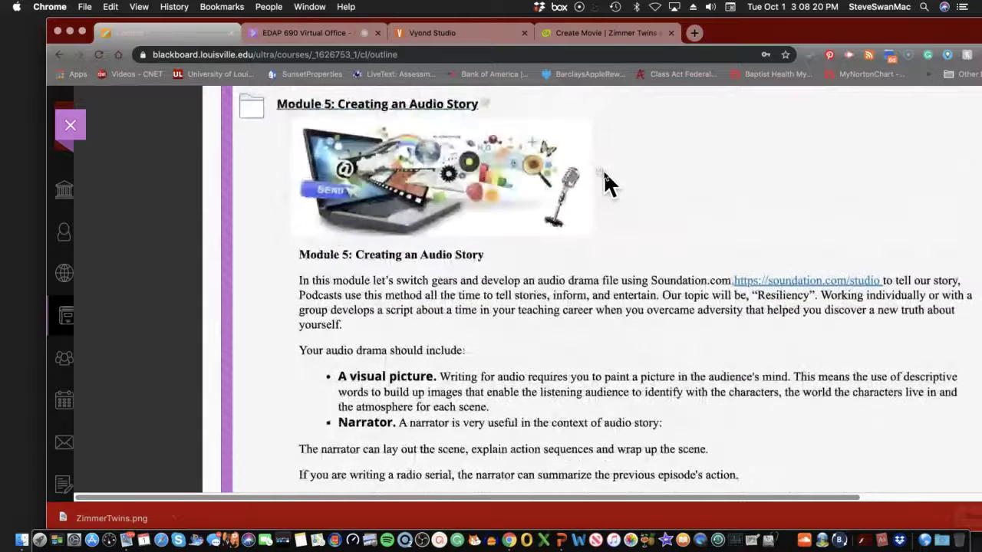
Return to Module 4 and review the Vyond or ZimmerTwins story task with its required elements
{"action": "scroll", "coordinate": [604, 167], "scroll_direction": "up", "scroll_amount": 3}
{"action": "scroll", "coordinate": [605, 166], "scroll_direction": "up", "scroll_amount": 2}
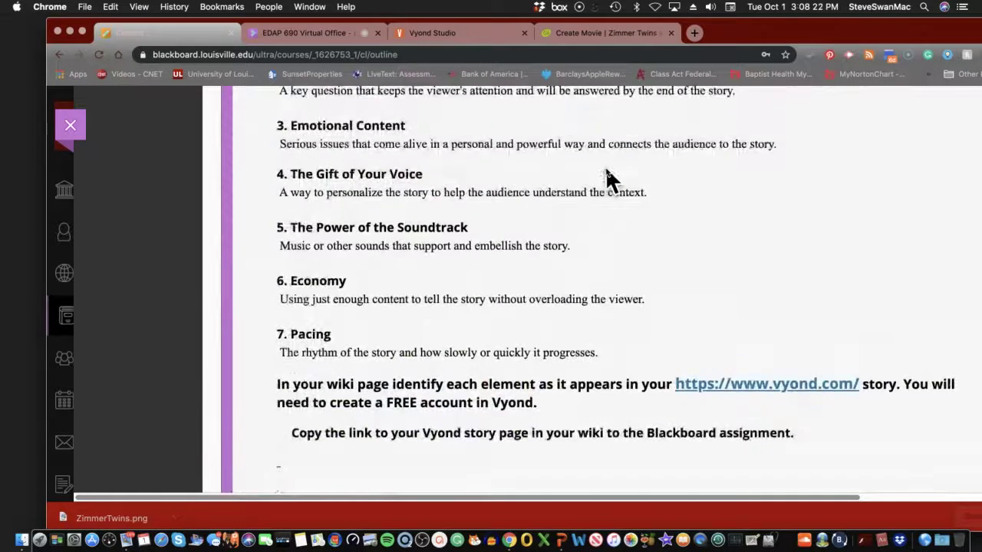
{"action": "scroll", "coordinate": [606, 165], "scroll_direction": "up", "scroll_amount": 2}
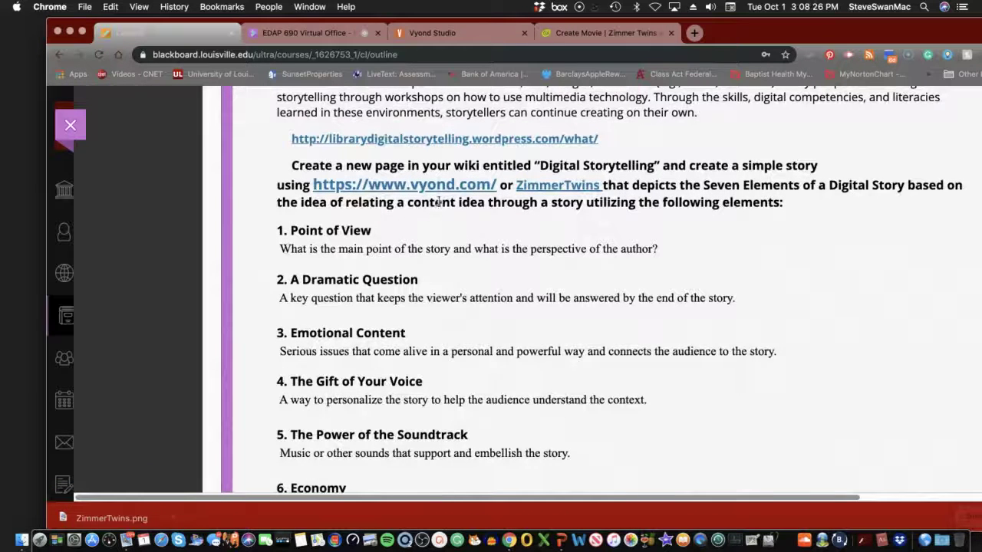
{"action": "scroll", "coordinate": [438, 200], "scroll_direction": "down", "scroll_amount": 1}
{"action": "scroll", "coordinate": [439, 200], "scroll_direction": "up", "scroll_amount": 1}
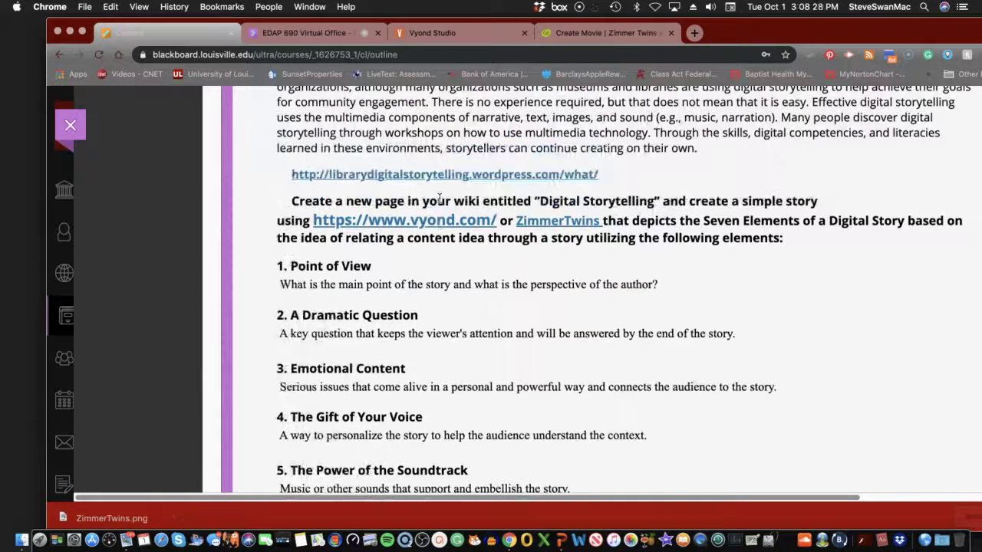
{"action": "scroll", "coordinate": [439, 197], "scroll_direction": "down", "scroll_amount": 5}
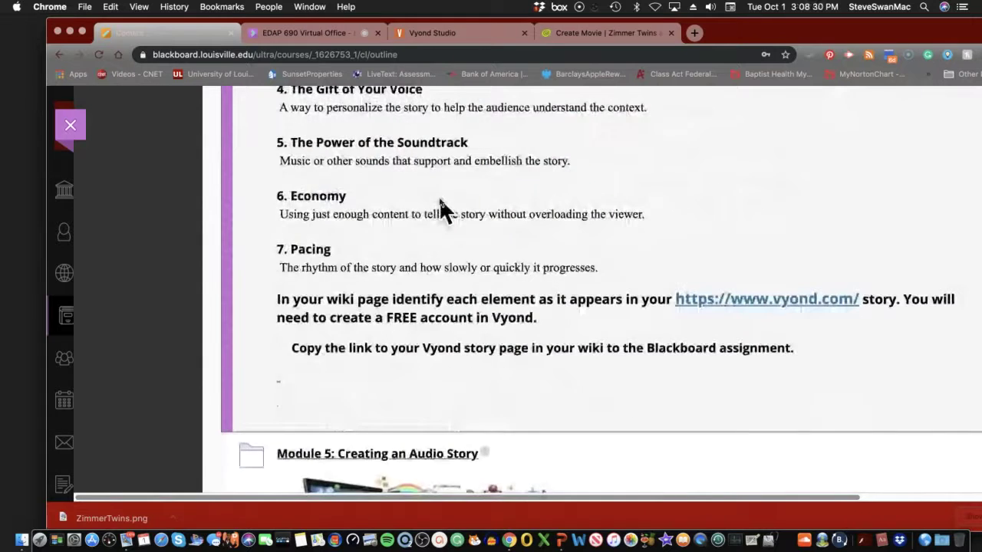
{"action": "scroll", "coordinate": [439, 197], "scroll_direction": "up", "scroll_amount": 3}
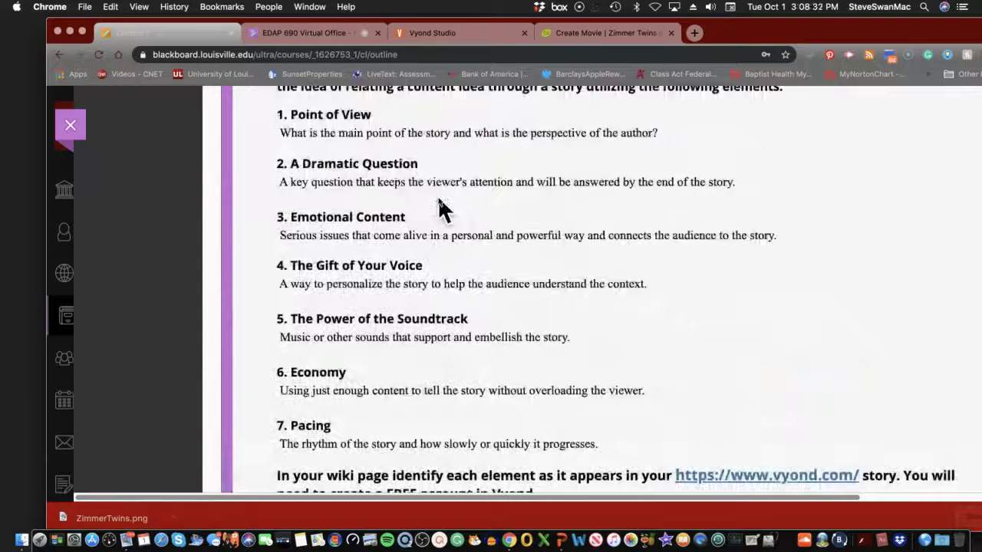
{"action": "scroll", "coordinate": [439, 198], "scroll_direction": "up", "scroll_amount": 2}
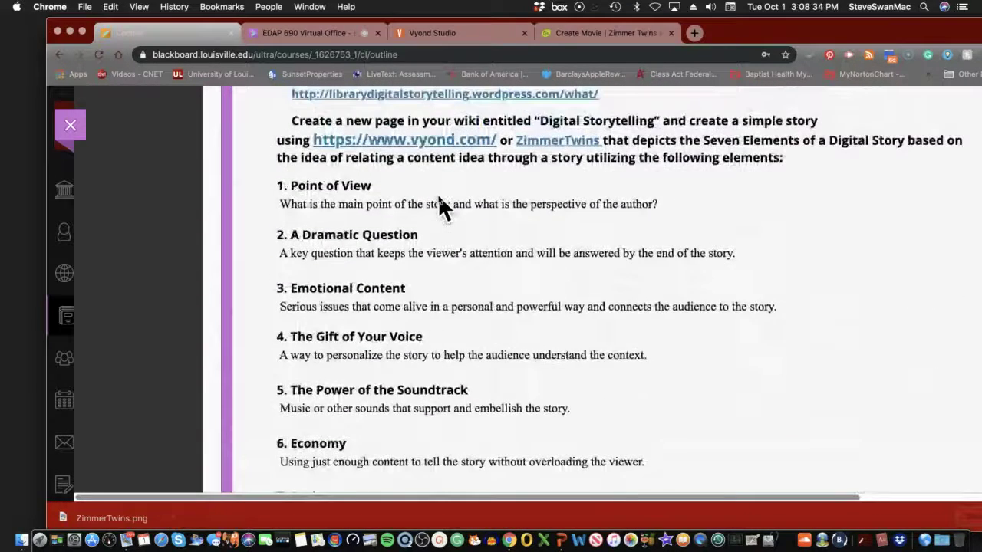
{"action": "scroll", "coordinate": [438, 194], "scroll_direction": "up", "scroll_amount": 3}
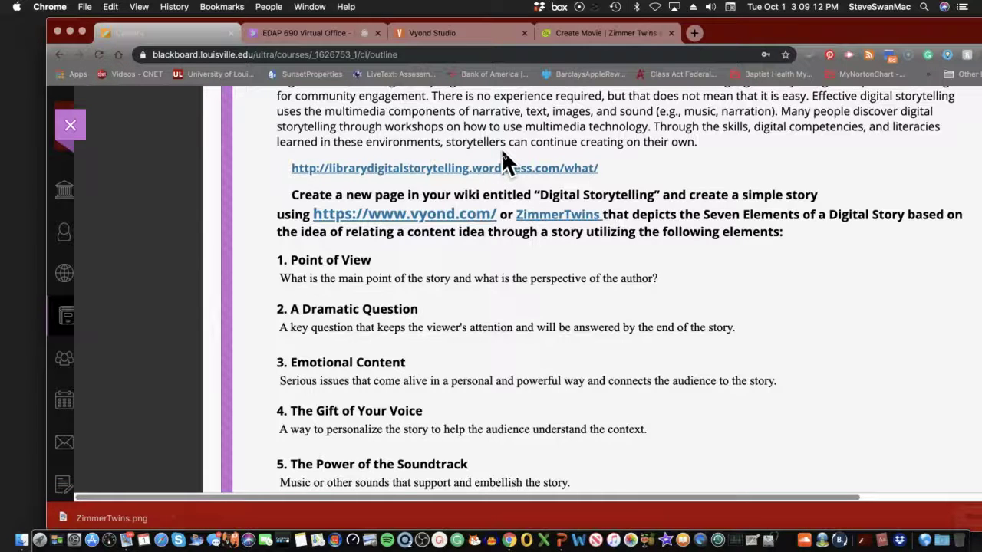
Open the Vyond link from the Module 4 assignment, and go to the Your Videos page in the already open Vyond session
{"action": "left_click", "coordinate": [433, 224]}
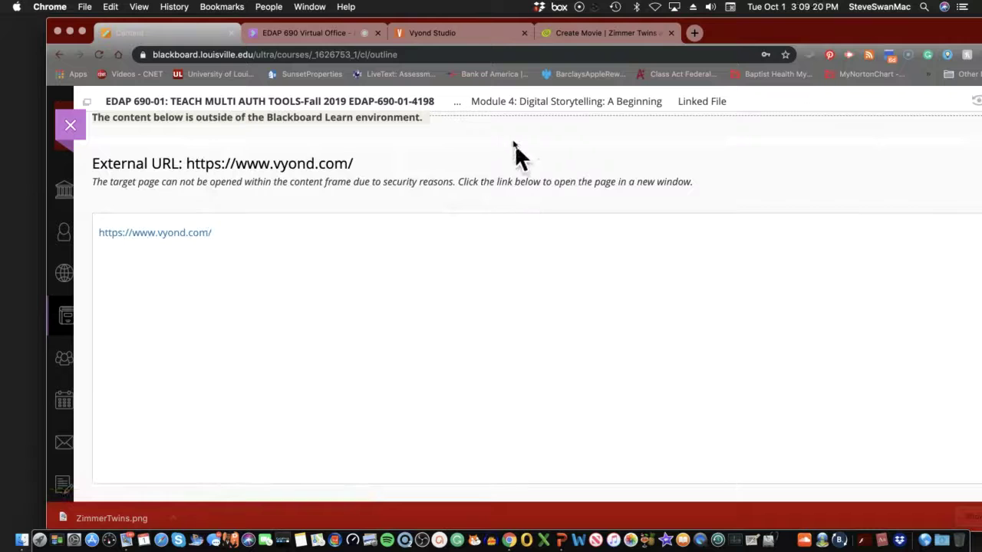
{"action": "left_click", "coordinate": [463, 35]}
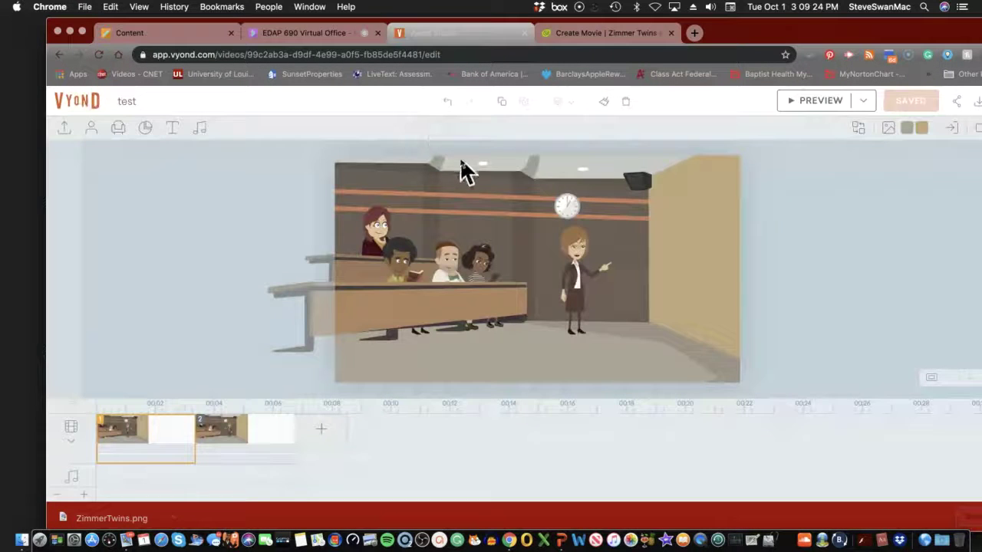
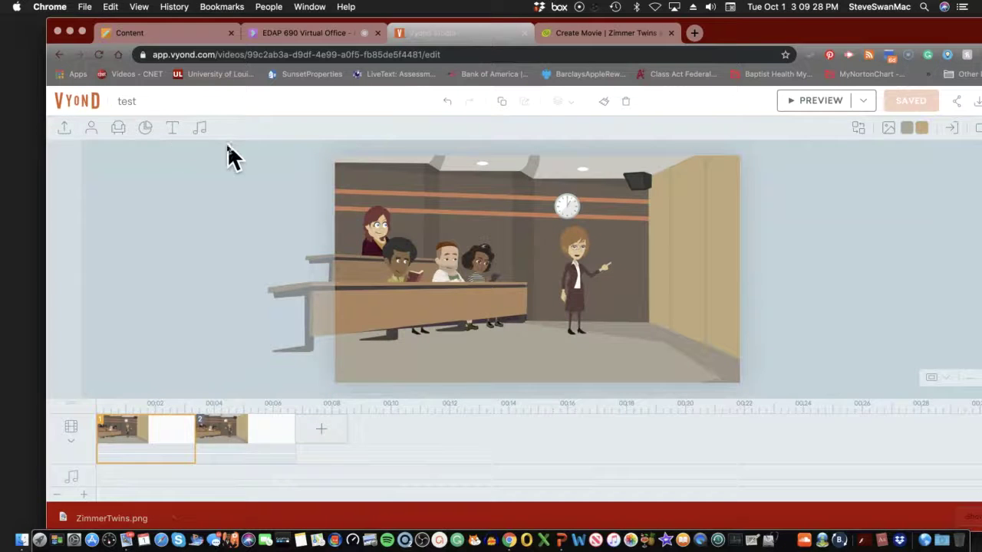
{"action": "left_click", "coordinate": [71, 104]}
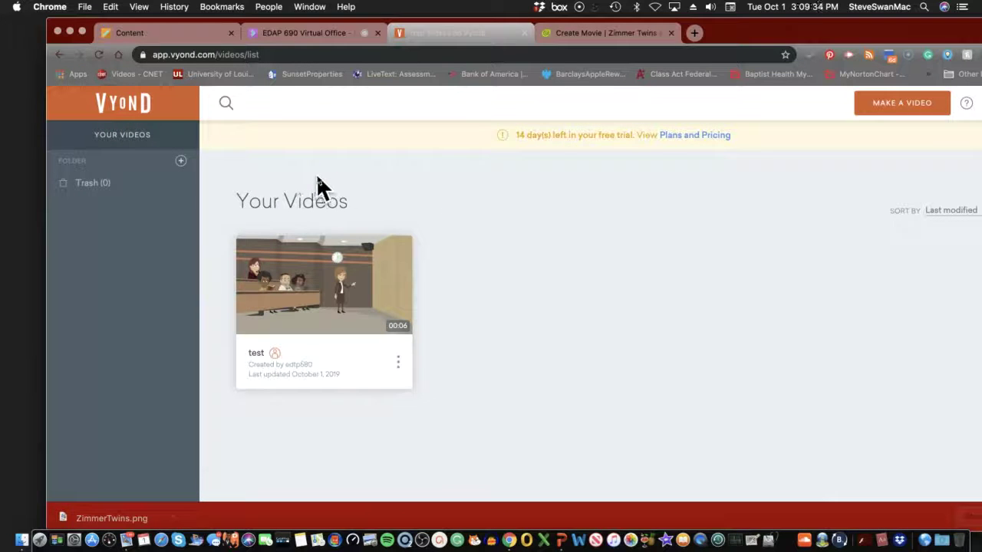
Create a new video in the Business Friendly style after previewing the Contemporary and Business Friendly samples
{"action": "left_click", "coordinate": [892, 108]}
{"action": "scroll", "coordinate": [610, 215], "scroll_direction": "down", "scroll_amount": 3}
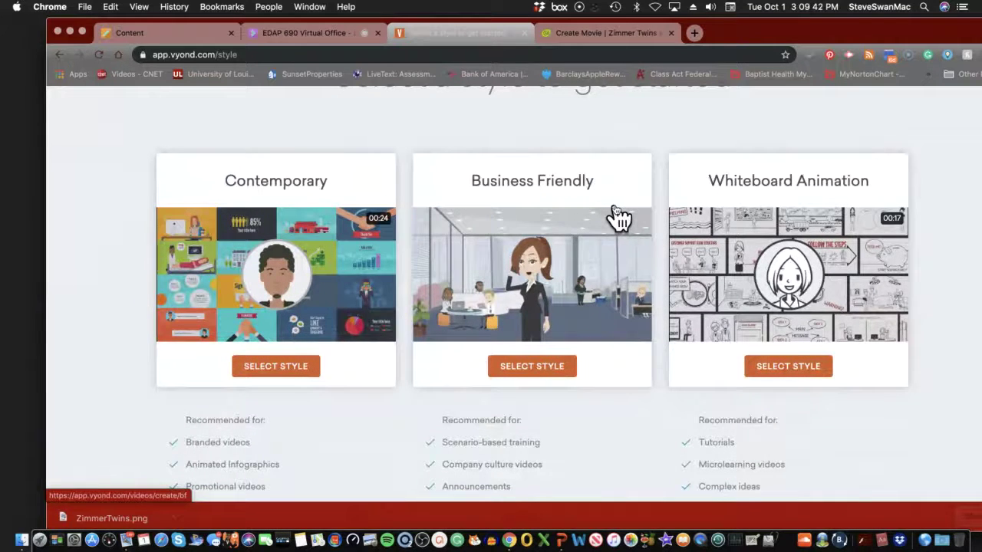
{"action": "mouse_move", "coordinate": [330, 322]}
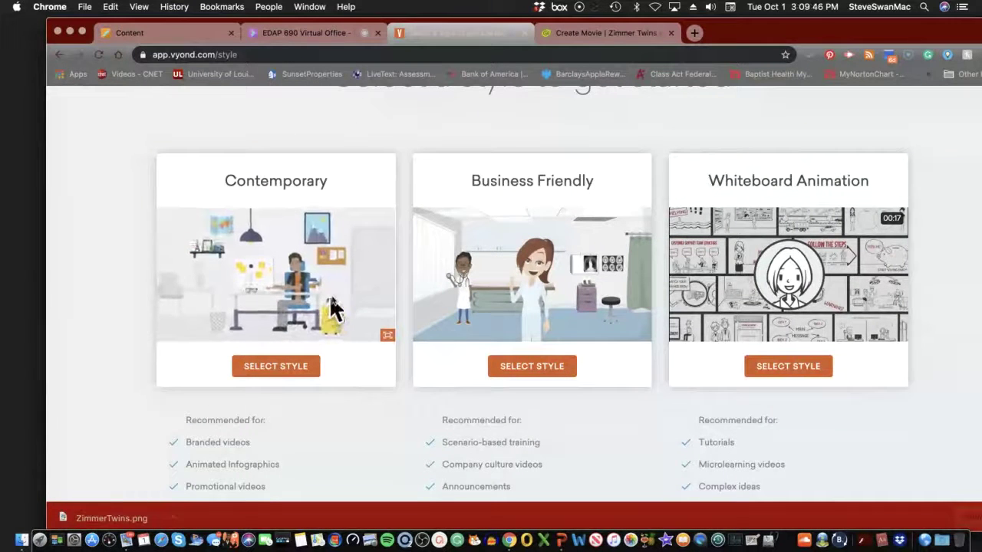
{"action": "mouse_move", "coordinate": [429, 298]}
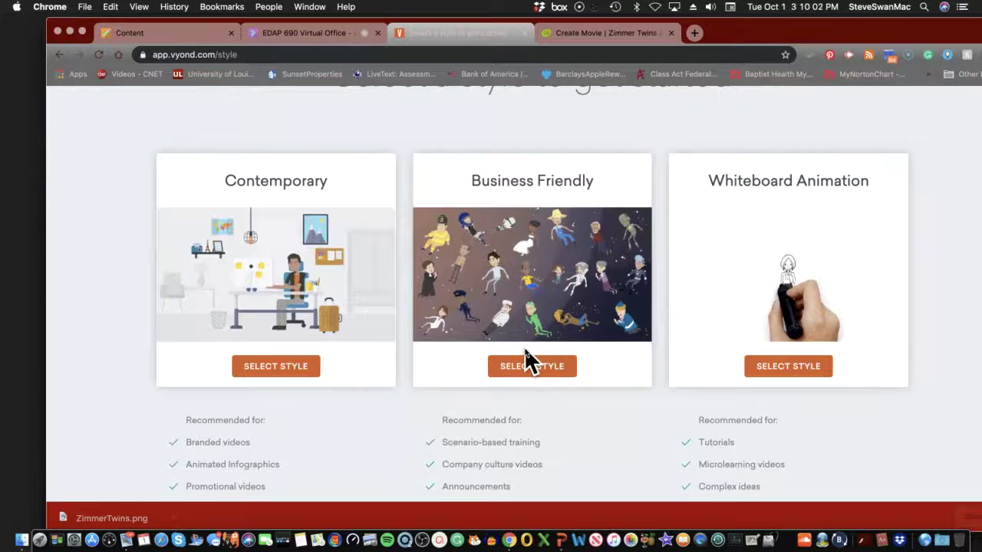
{"action": "left_click", "coordinate": [525, 372]}
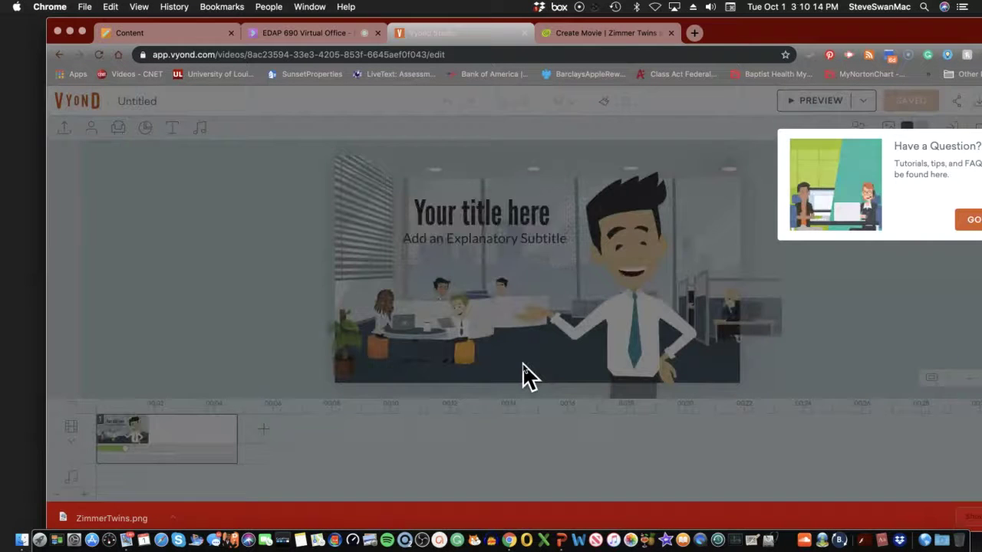
Dismiss the Have a Question? tip, shifting the browser window to reach it and moving the window back
{"action": "left_click_drag", "start_coordinate": [806, 32], "coordinate": [650, 36]}
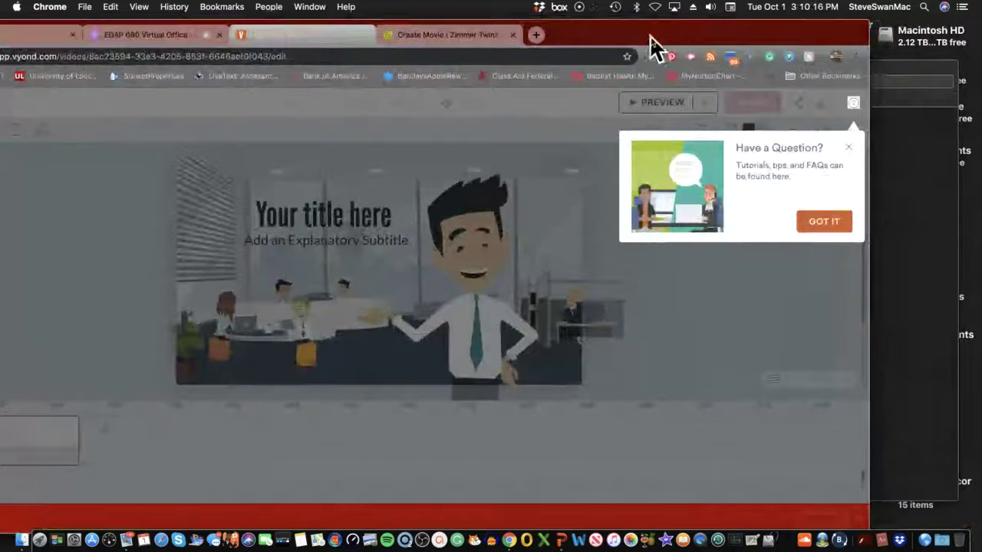
{"action": "left_click", "coordinate": [818, 224]}
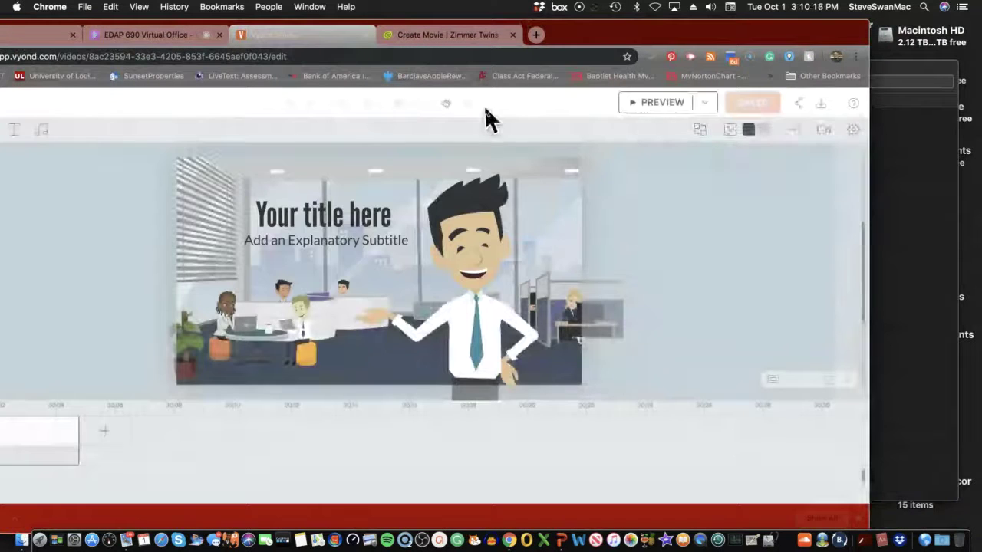
{"action": "left_click_drag", "start_coordinate": [572, 35], "coordinate": [771, 30]}
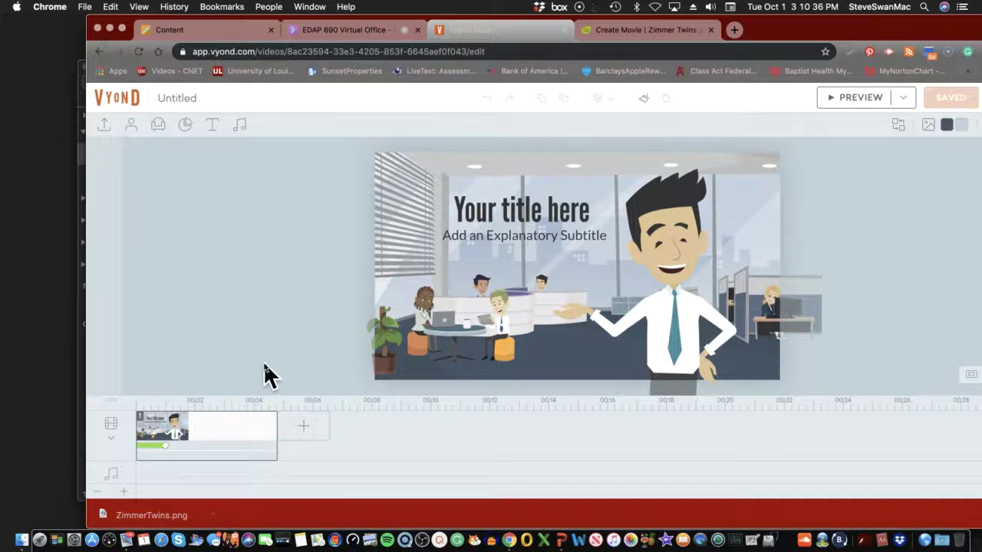
Add a second scene from the Education templates, using the lecture hall with seated students and a teacher at the chalkboard
{"action": "left_click", "coordinate": [163, 424]}
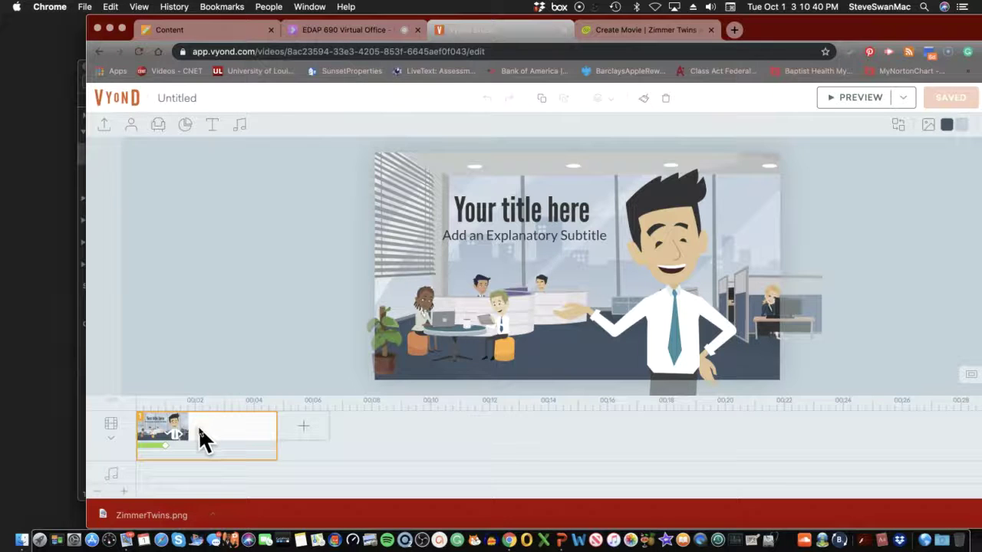
{"action": "left_click", "coordinate": [305, 442]}
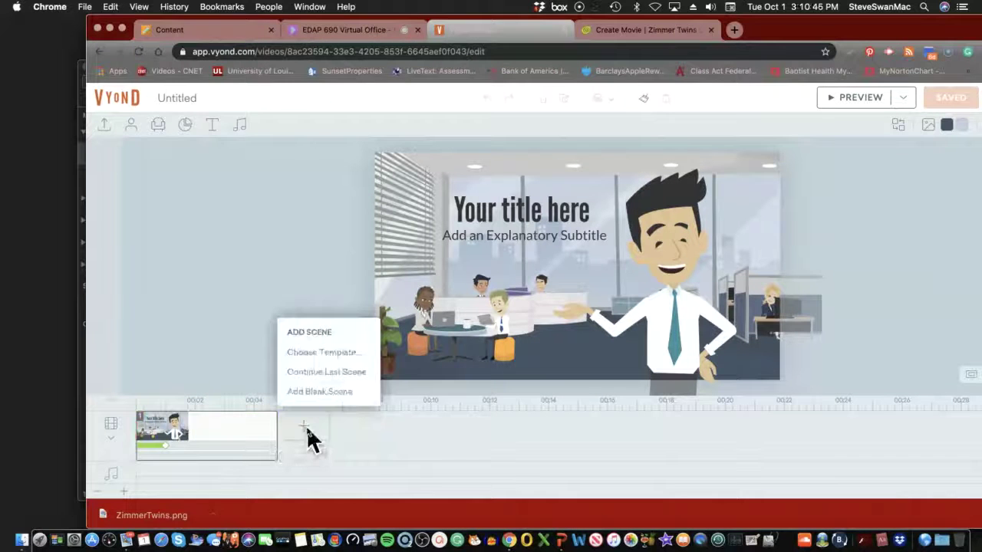
{"action": "left_click", "coordinate": [303, 355]}
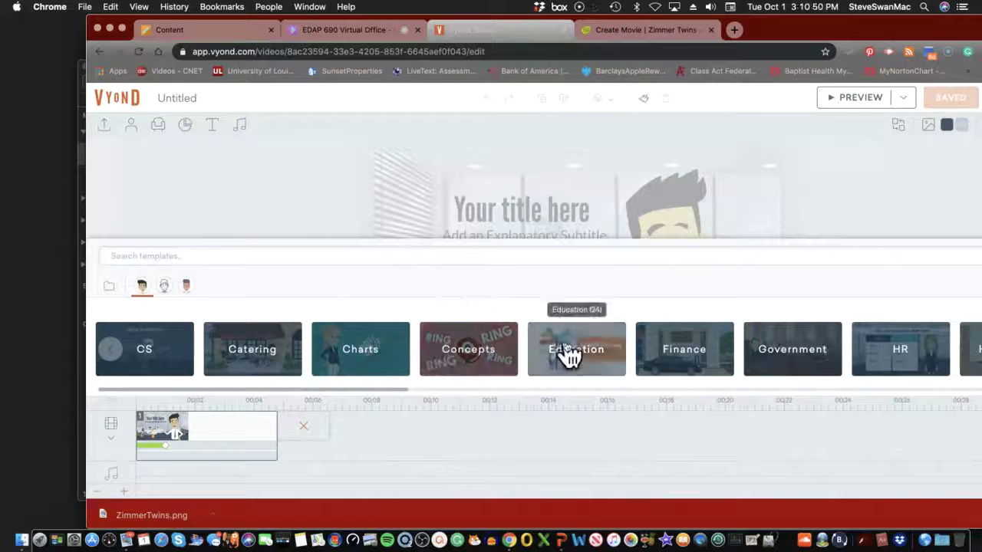
{"action": "left_click", "coordinate": [569, 354]}
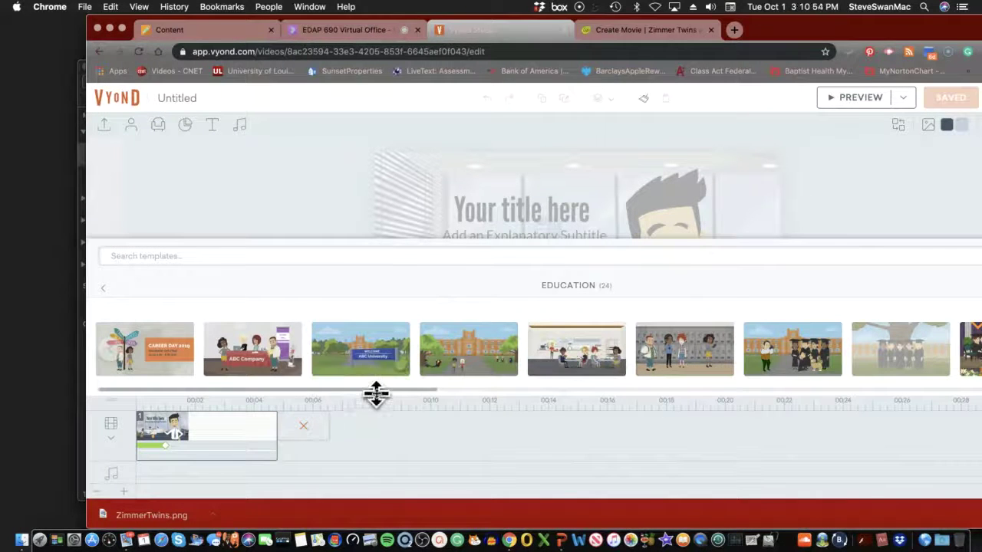
{"action": "left_click_drag", "start_coordinate": [374, 391], "coordinate": [596, 383]}
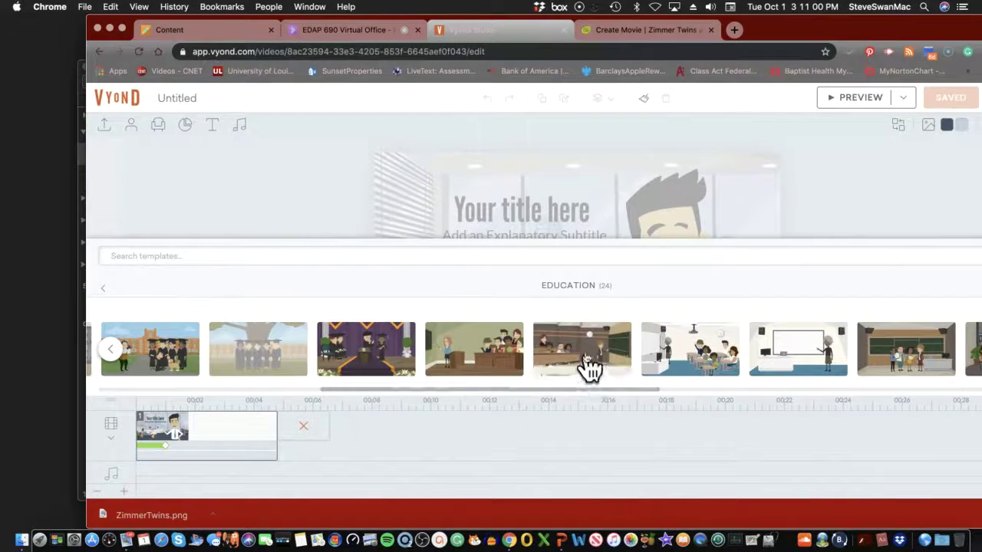
{"action": "left_click", "coordinate": [589, 362]}
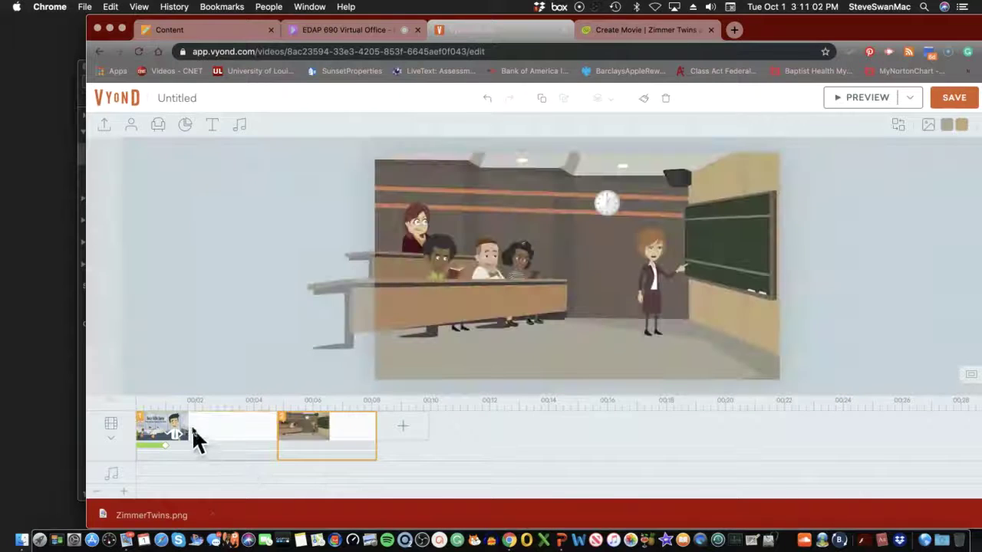
Move the lecture hall scene ahead of the title scene on the timeline, and delete the title scene
{"action": "left_click_drag", "start_coordinate": [307, 446], "coordinate": [181, 435]}
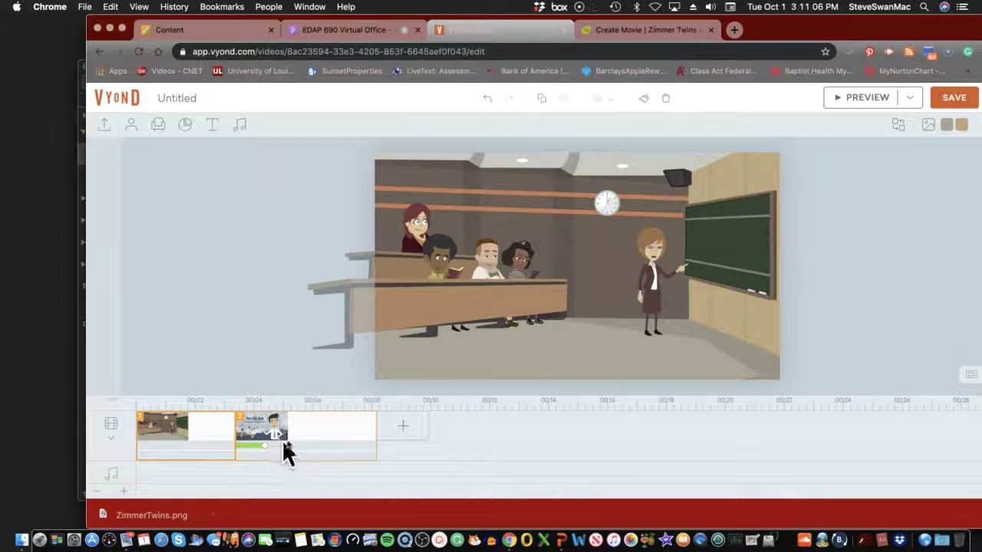
{"action": "right_click", "coordinate": [307, 441]}
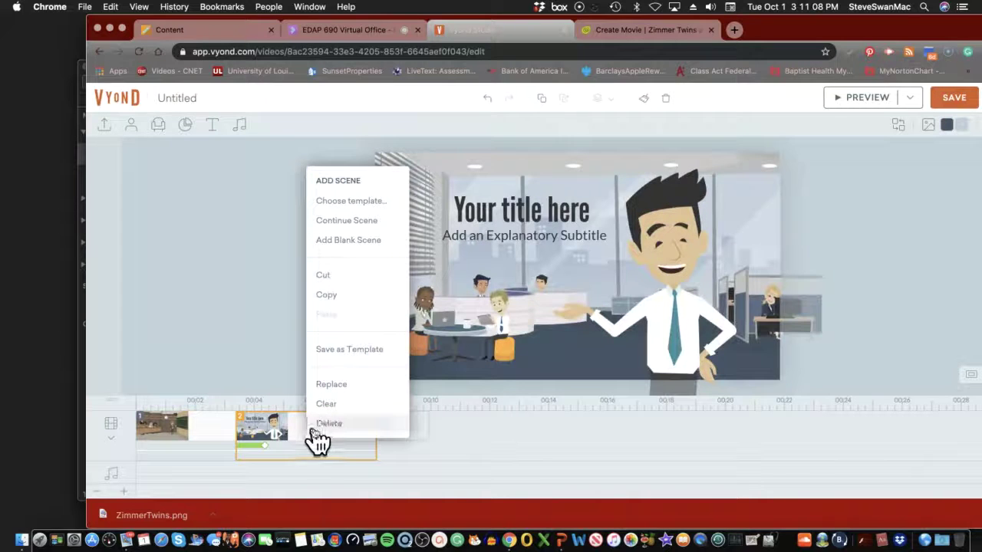
{"action": "left_click", "coordinate": [323, 425]}
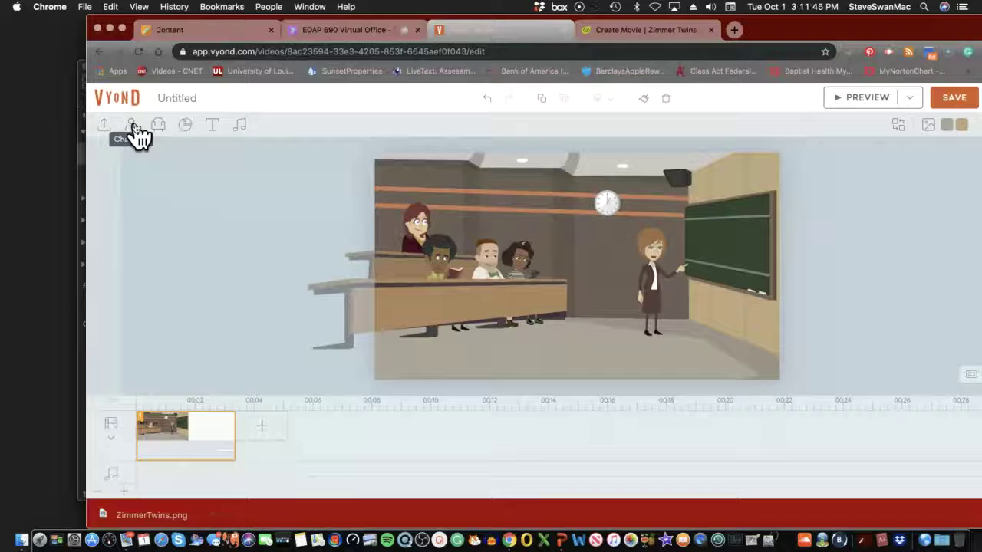
Browse the character and prop categories, and search the props library for "podium"
{"action": "left_click", "coordinate": [133, 129]}
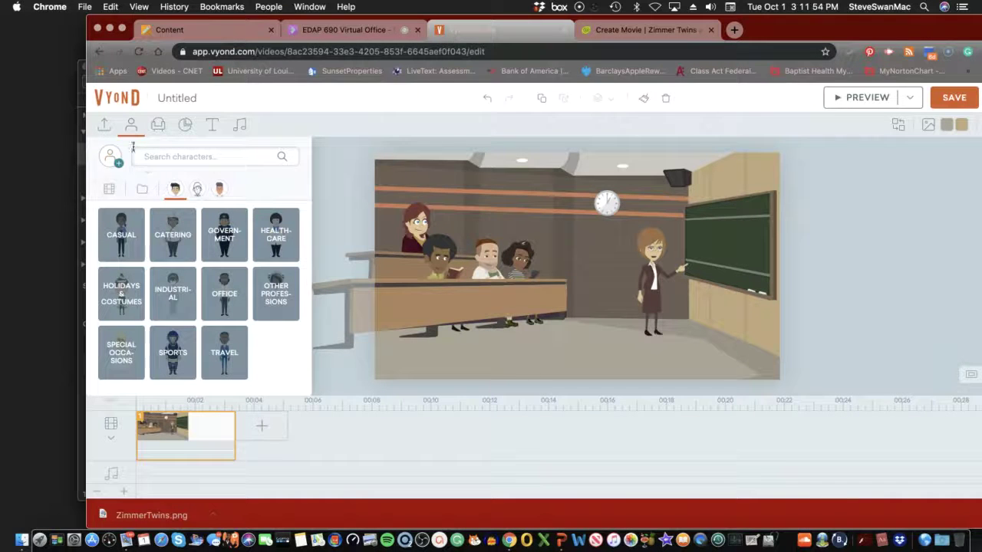
{"action": "left_click", "coordinate": [159, 131]}
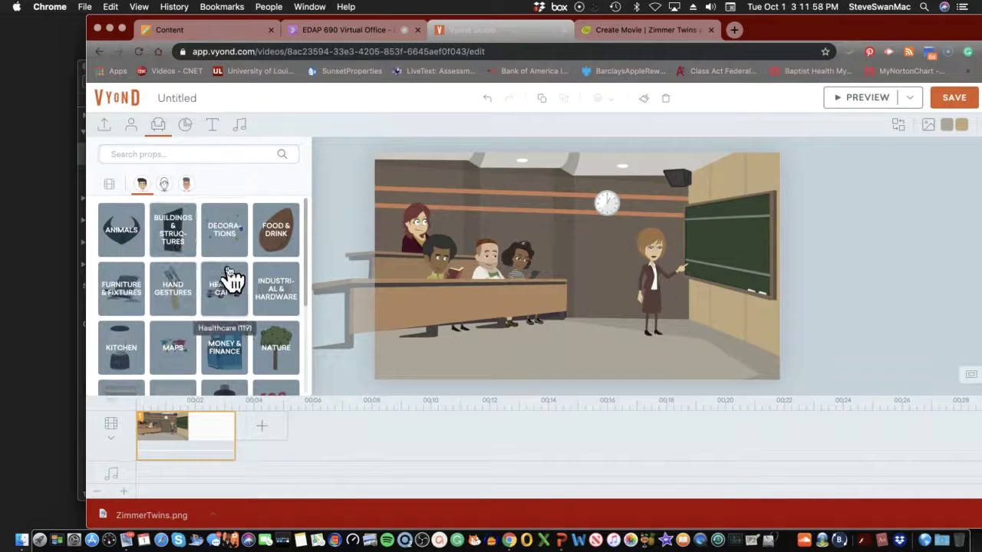
{"action": "scroll", "coordinate": [229, 278], "scroll_direction": "down", "scroll_amount": 3}
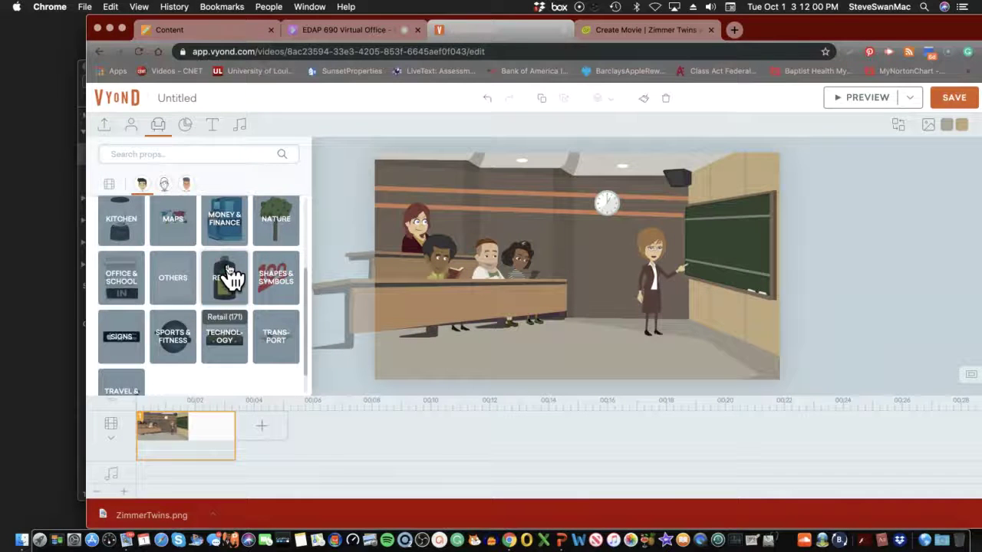
{"action": "scroll", "coordinate": [228, 278], "scroll_direction": "up", "scroll_amount": 3}
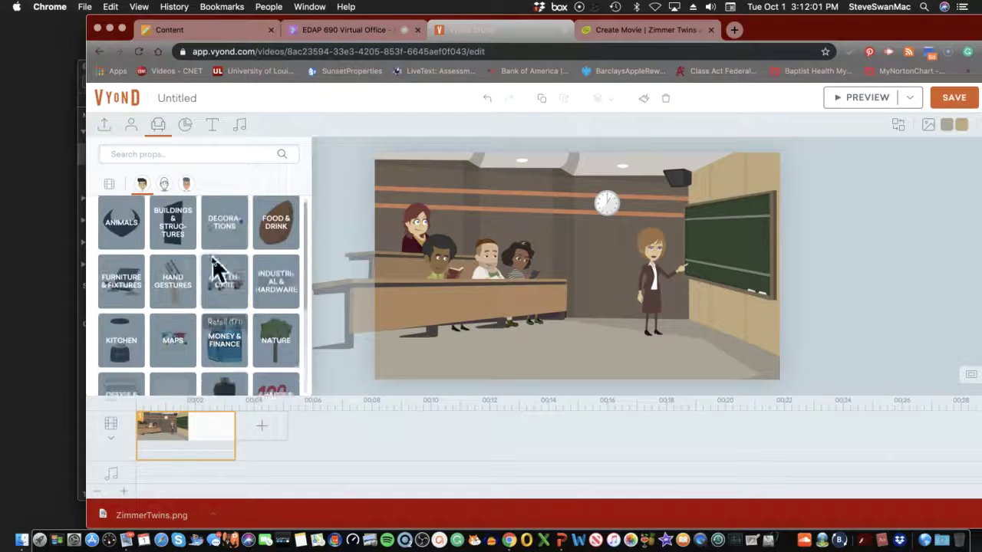
{"action": "left_click", "coordinate": [174, 156]}
{"action": "left_click", "coordinate": [176, 156]}
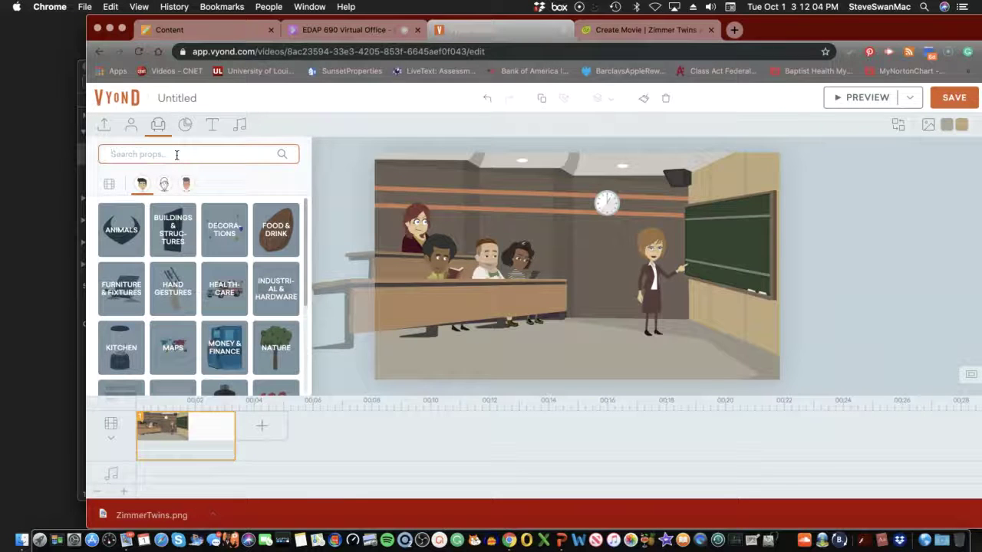
{"action": "type", "text": "po"}
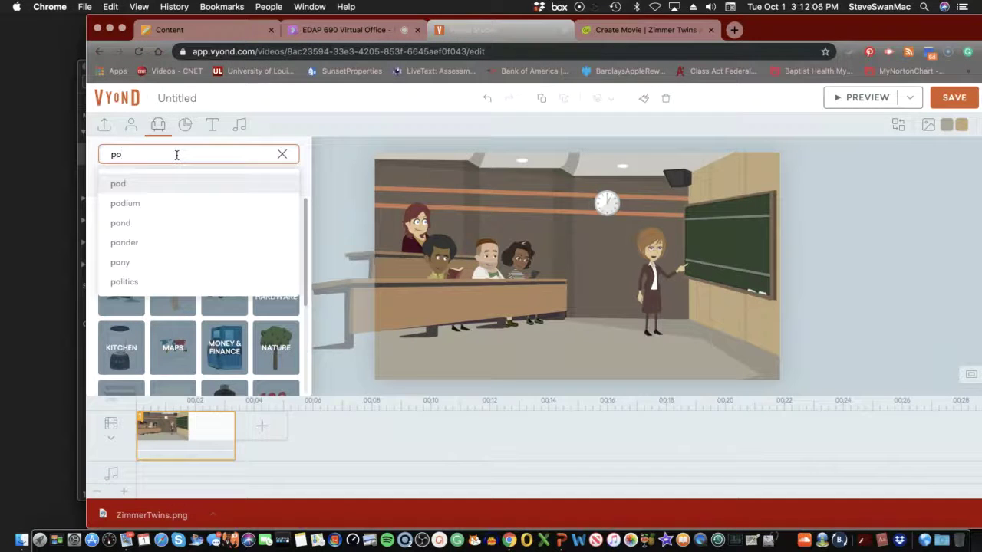
{"action": "type", "text": "dium"}
{"action": "key", "text": "Return"}
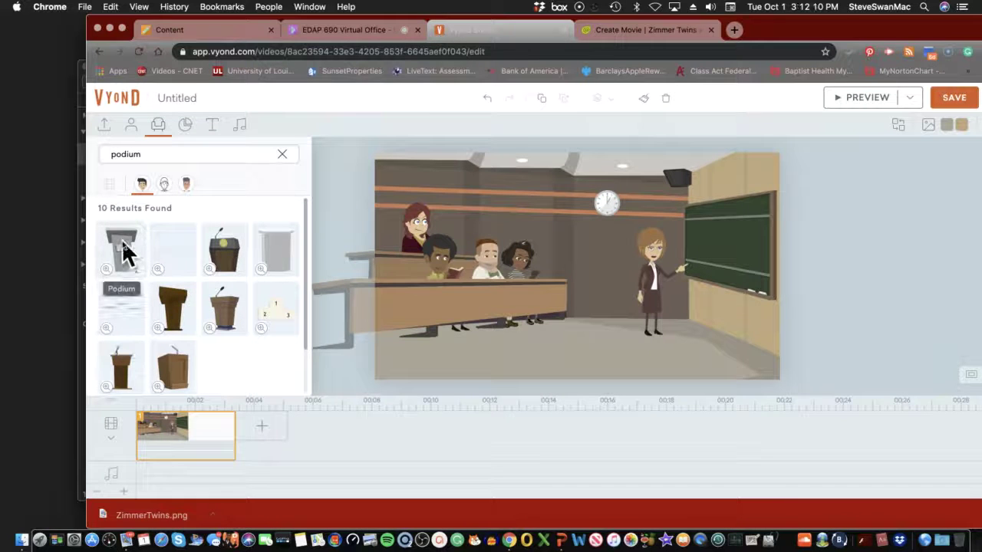
Add the grey podium to the lecture hall scene, enlarge it, and place it beside the end of the students' desk
{"action": "left_click_drag", "start_coordinate": [449, 295], "coordinate": [583, 337]}
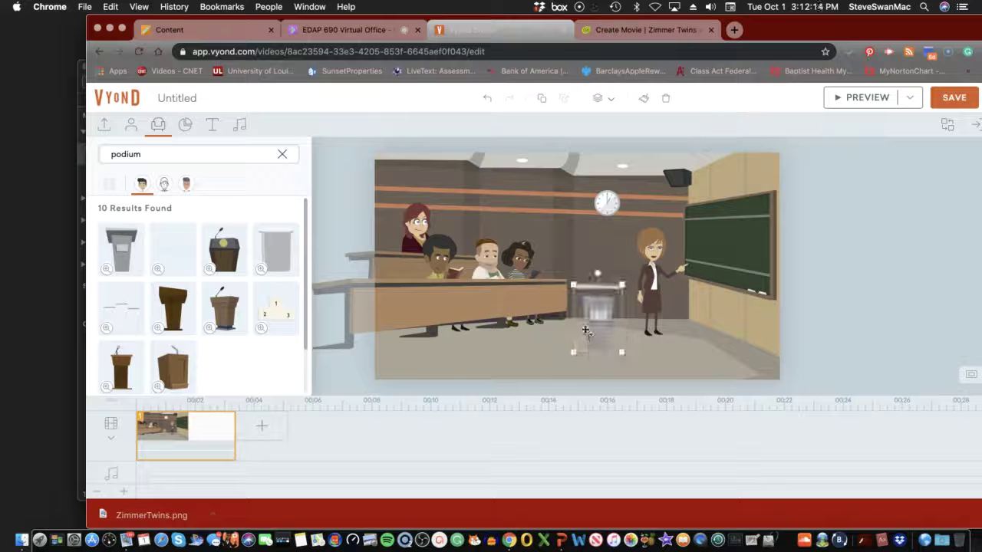
{"action": "left_click_drag", "start_coordinate": [571, 279], "coordinate": [564, 258]}
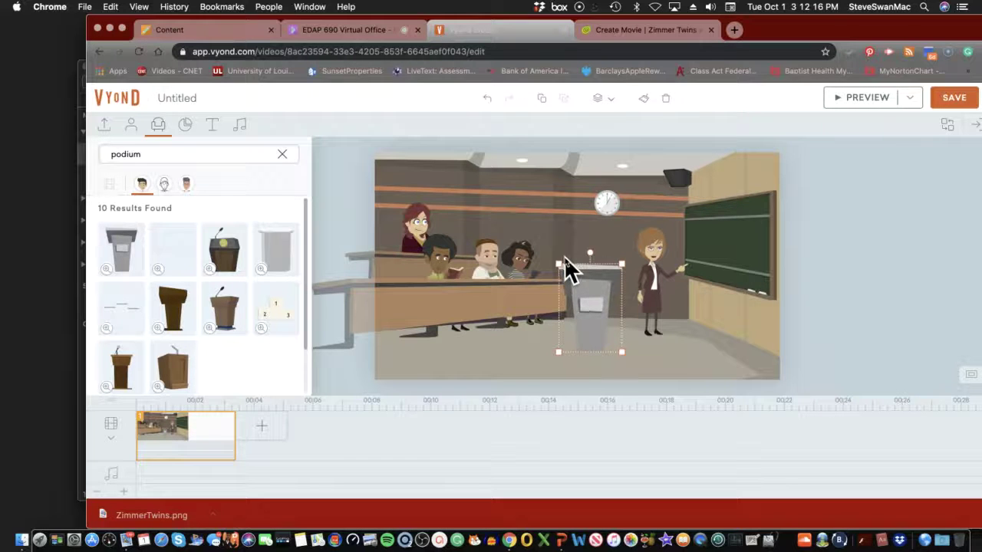
{"action": "mouse_move", "coordinate": [572, 293]}
{"action": "left_mouse_down"}
{"action": "mouse_move", "coordinate": [583, 307]}
{"action": "mouse_move", "coordinate": [568, 303]}
{"action": "left_mouse_up"}
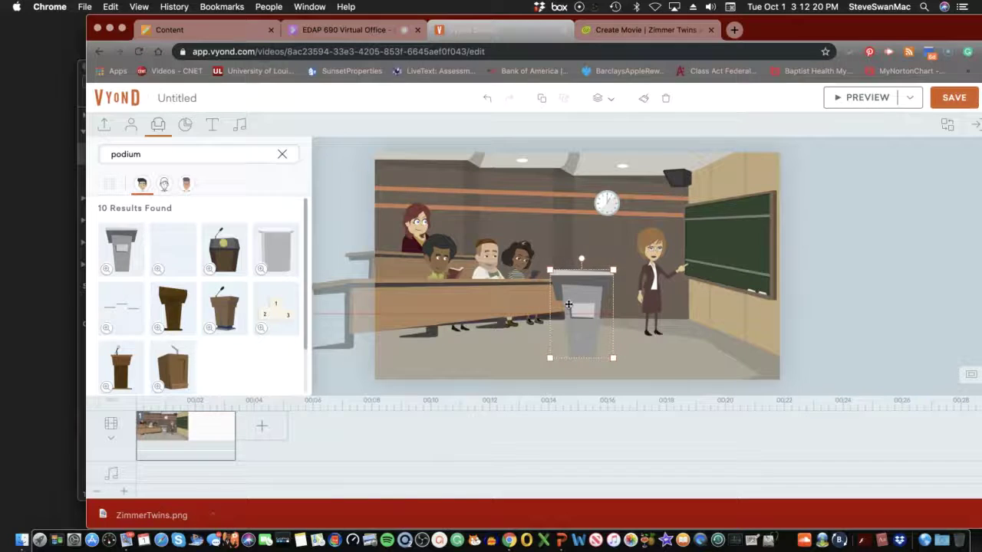
{"action": "left_click", "coordinate": [511, 370]}
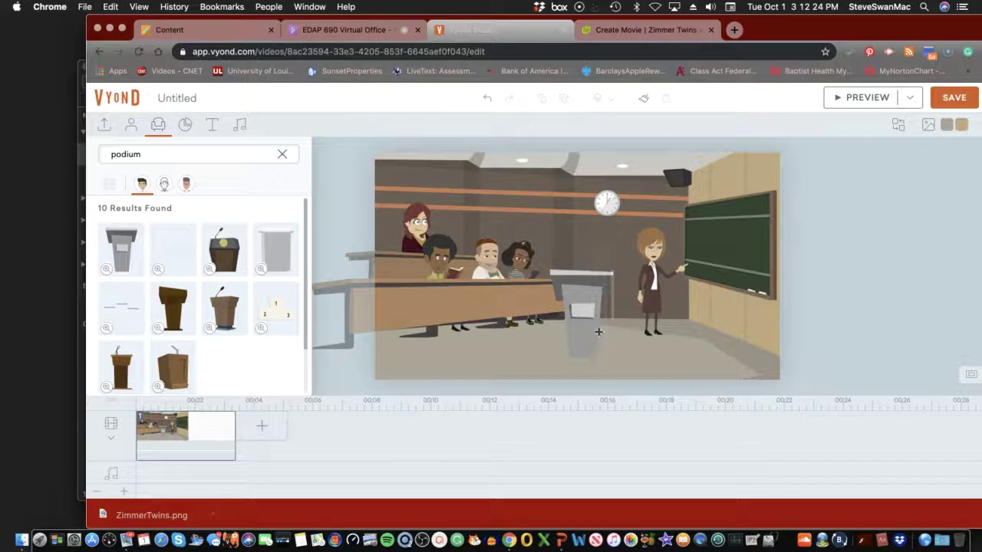
Move the teacher away from the chalkboard towards the students, and place the podium in front of her
{"action": "left_click", "coordinate": [665, 277]}
{"action": "left_click_drag", "start_coordinate": [664, 278], "coordinate": [628, 251]}
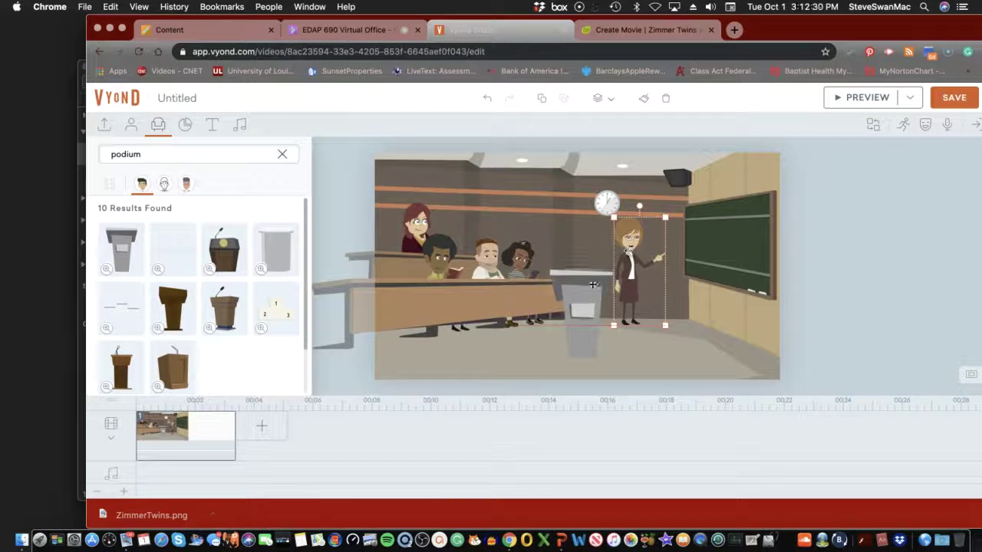
{"action": "left_click_drag", "start_coordinate": [593, 284], "coordinate": [652, 283]}
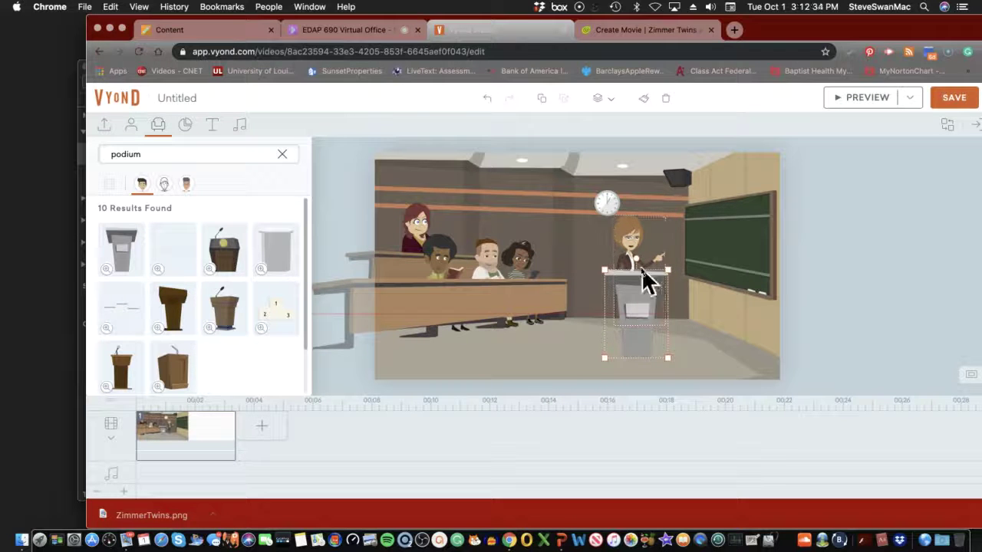
{"action": "left_click", "coordinate": [585, 343]}
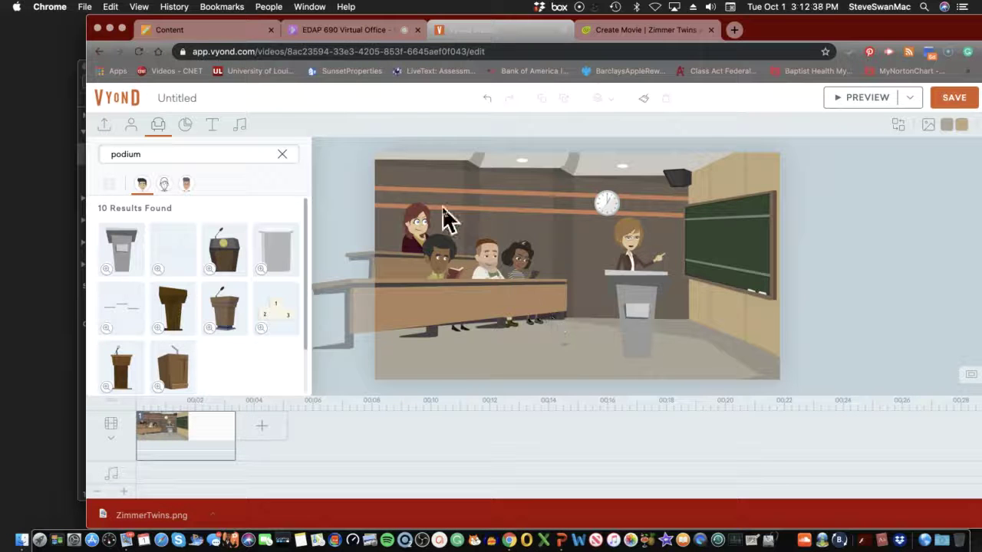
Look over the chart options, and add the red ribbon title banner at the bottom centre of the scene
{"action": "left_click", "coordinate": [186, 127]}
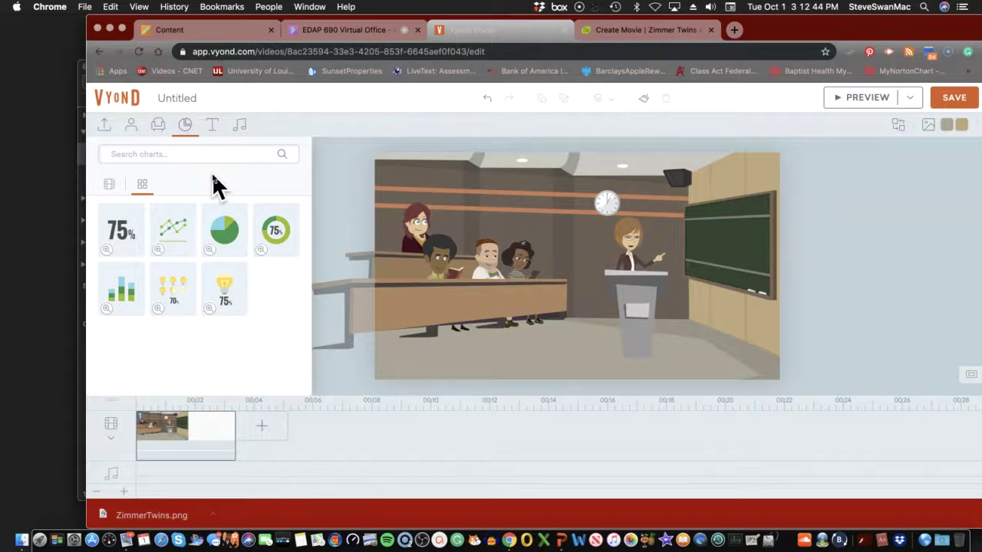
{"action": "left_click", "coordinate": [212, 126]}
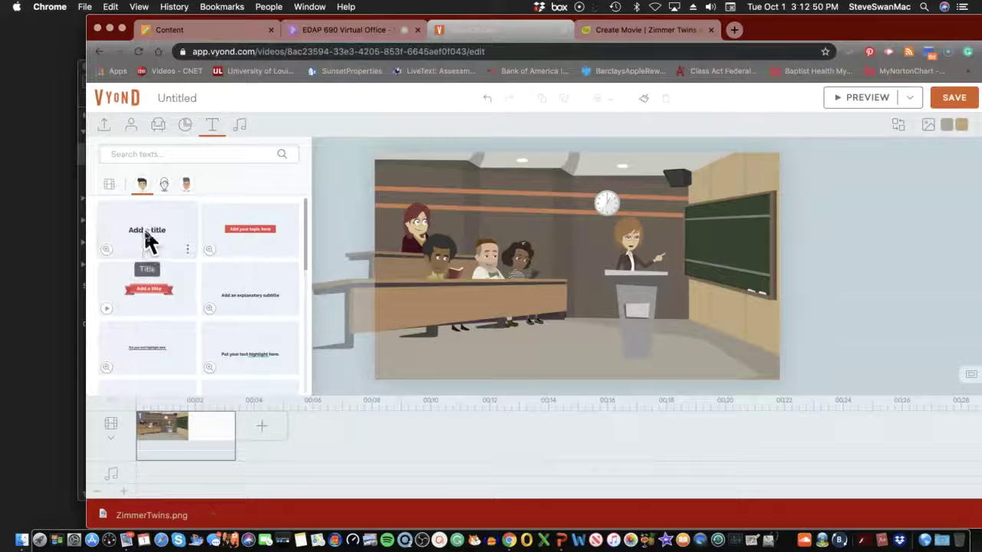
{"action": "left_click_drag", "start_coordinate": [366, 335], "coordinate": [465, 350]}
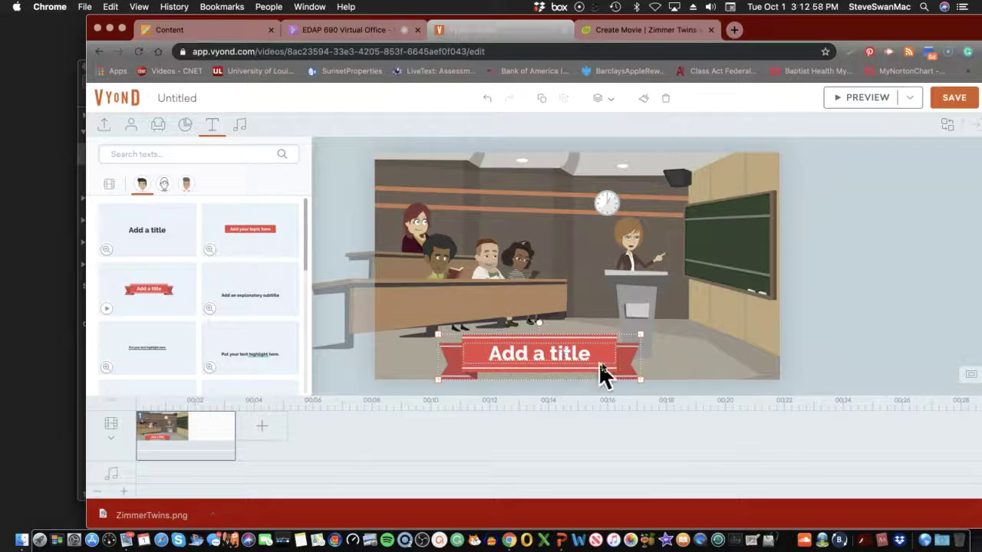
Replace the ribbon banner's placeholder text with "School"
{"action": "double_click", "coordinate": [551, 351]}
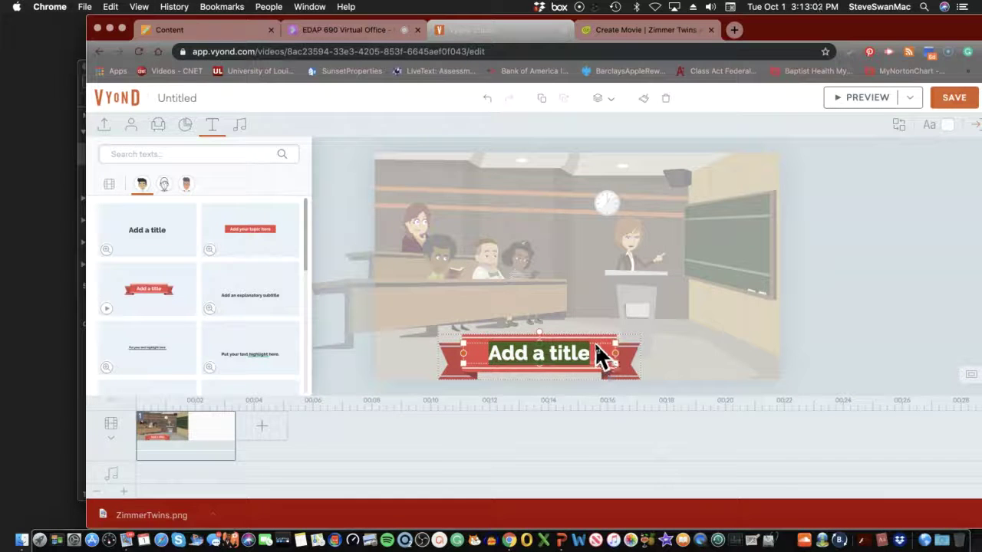
{"action": "key", "text": "BackSpace"}
{"action": "key", "text": "BackSpace"}
{"action": "key", "text": "BackSpace"}
{"action": "key", "text": "BackSpace"}
{"action": "key", "text": "BackSpace"}
{"action": "key", "text": "BackSpace"}
{"action": "key", "text": "BackSpace"}
{"action": "key", "text": "BackSpace"}
{"action": "key", "text": "BackSpace"}
{"action": "key", "text": "BackSpace"}
{"action": "key", "text": "BackSpace"}
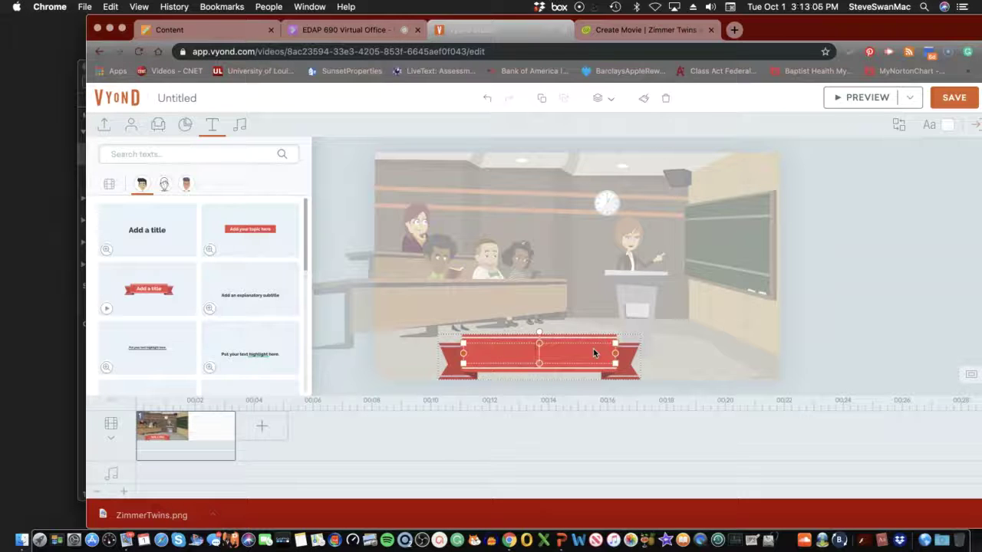
{"action": "type", "text": "School"}
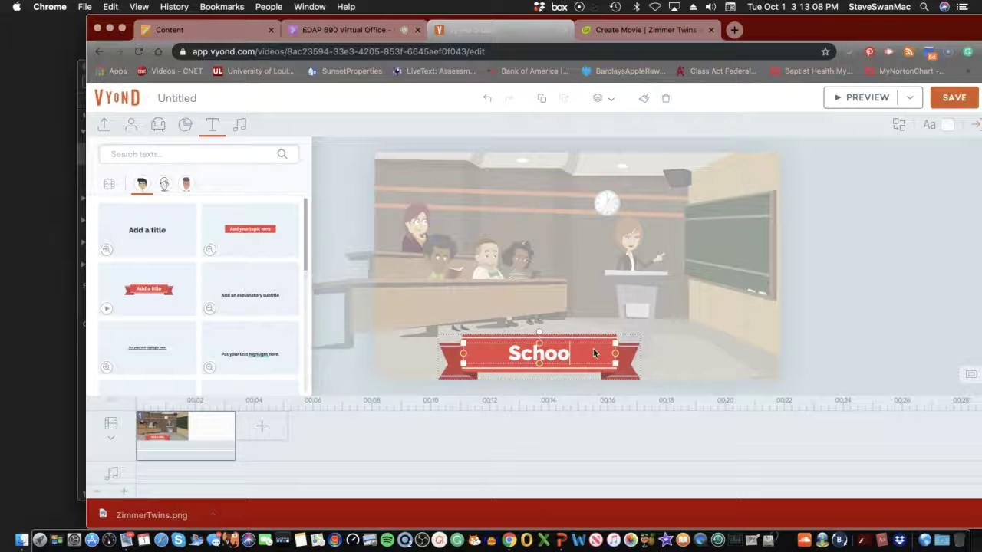
{"action": "left_click", "coordinate": [690, 369]}
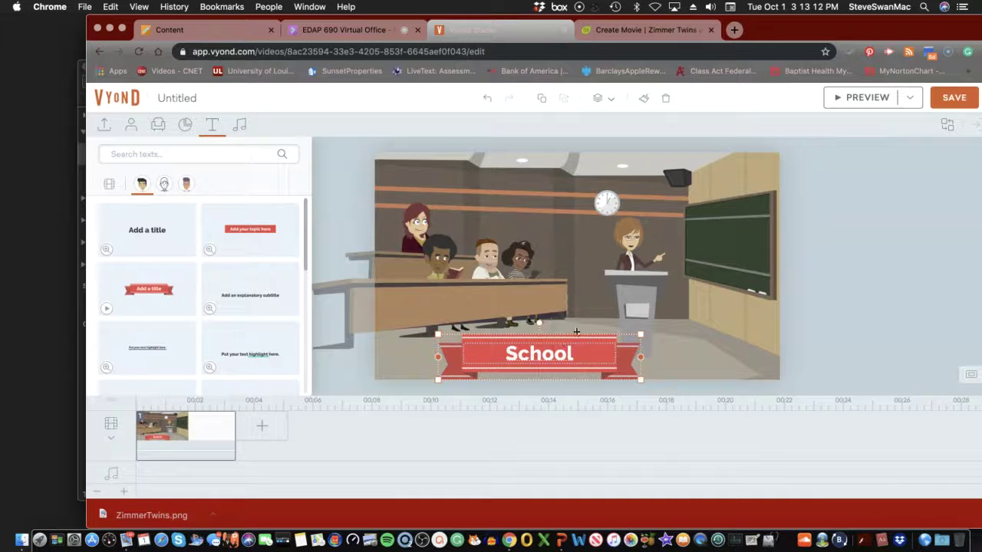
Open the audio library, and return to it in Vyond after checking the Blackboard course page and the virtual office session
{"action": "left_click", "coordinate": [239, 129]}
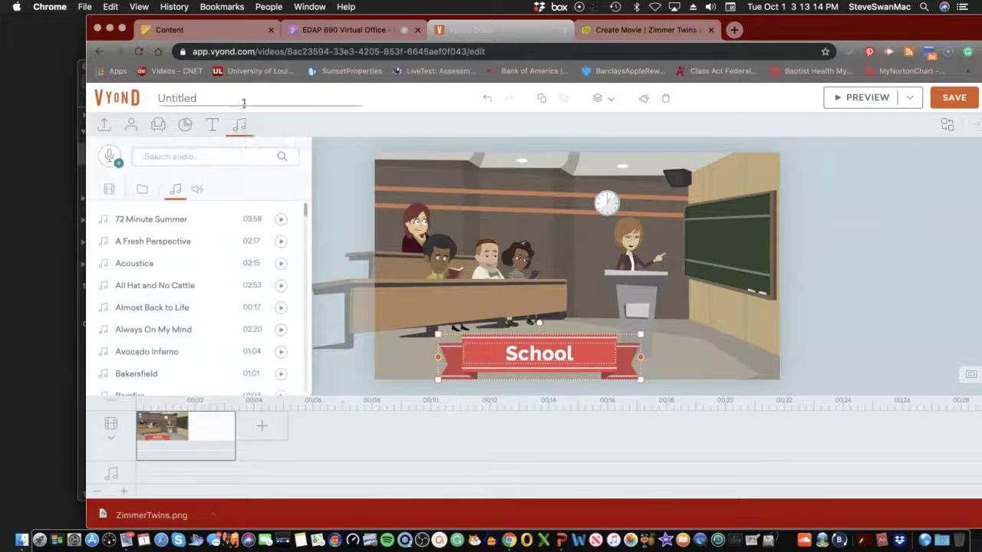
{"action": "left_click", "coordinate": [216, 32]}
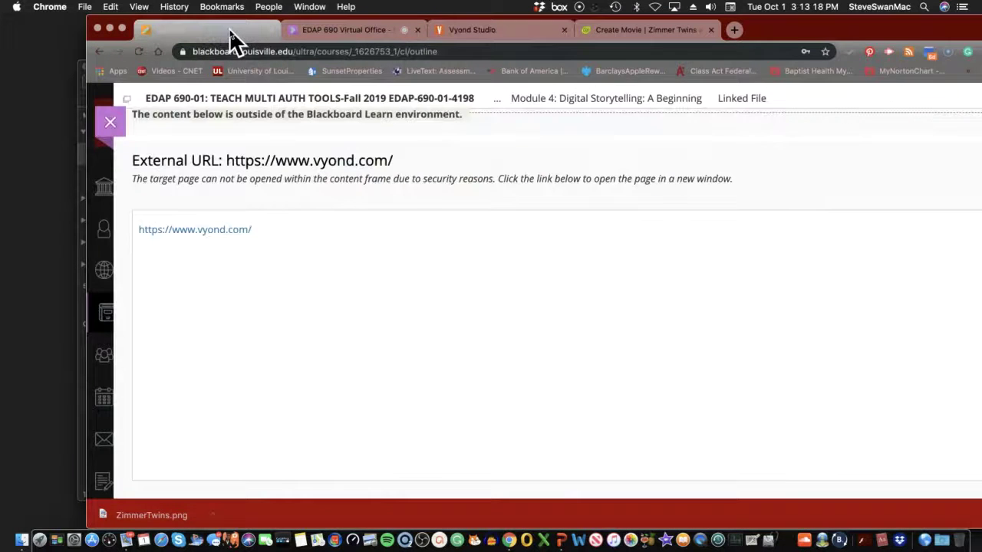
{"action": "left_click", "coordinate": [316, 32]}
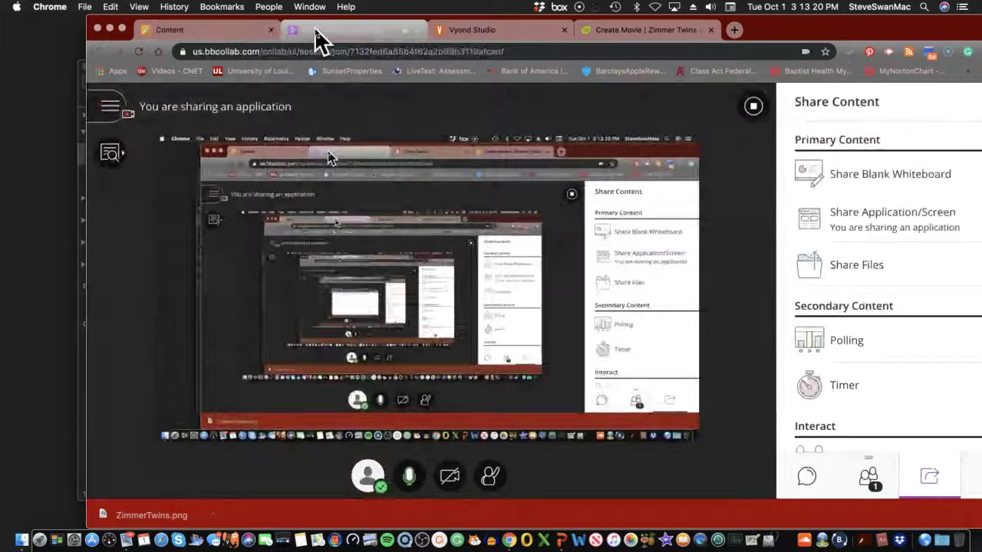
{"action": "left_click", "coordinate": [257, 35]}
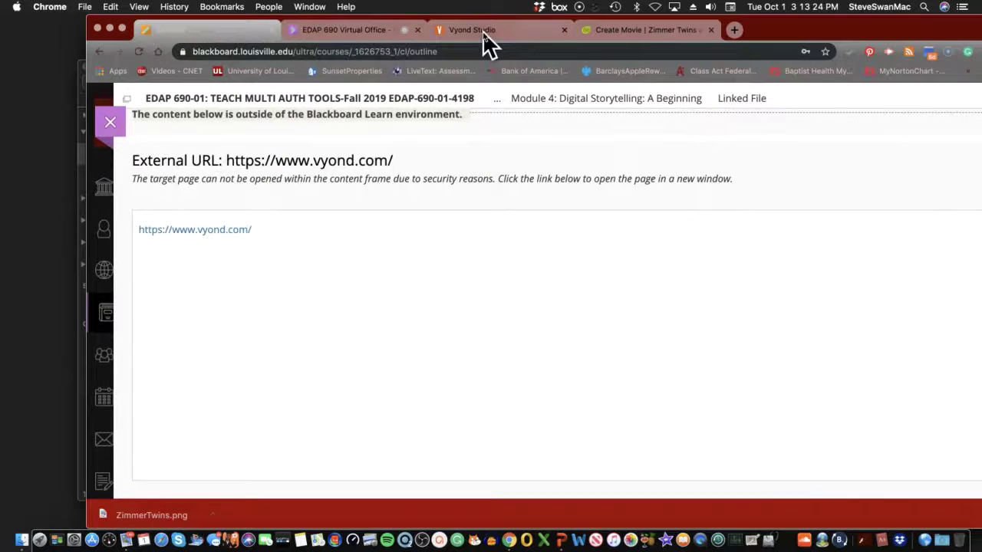
{"action": "left_click", "coordinate": [482, 31]}
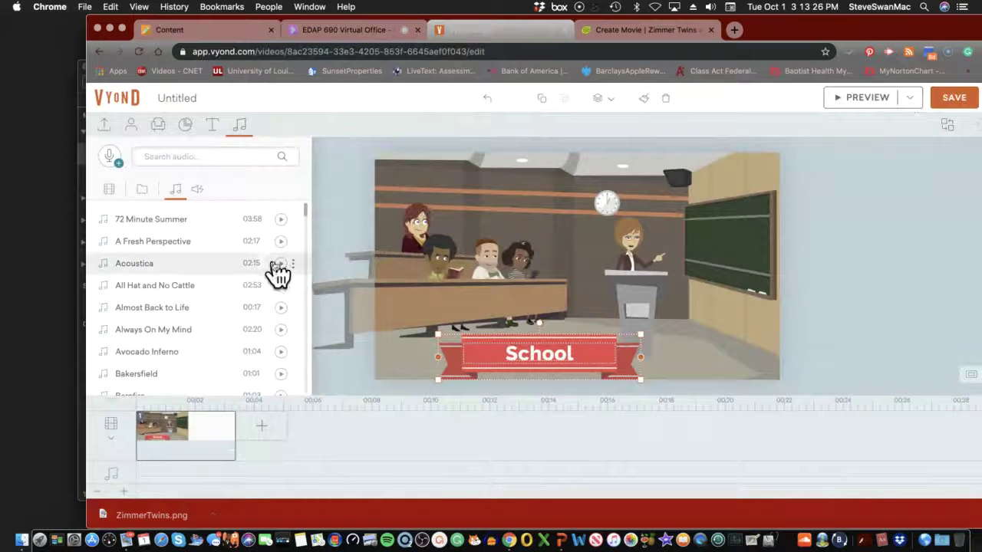
Preview the tracks "72 Minute Summer" and "A Fresh Perspective", and add "Beautiful Day" to the video's audio track
{"action": "left_click", "coordinate": [282, 219]}
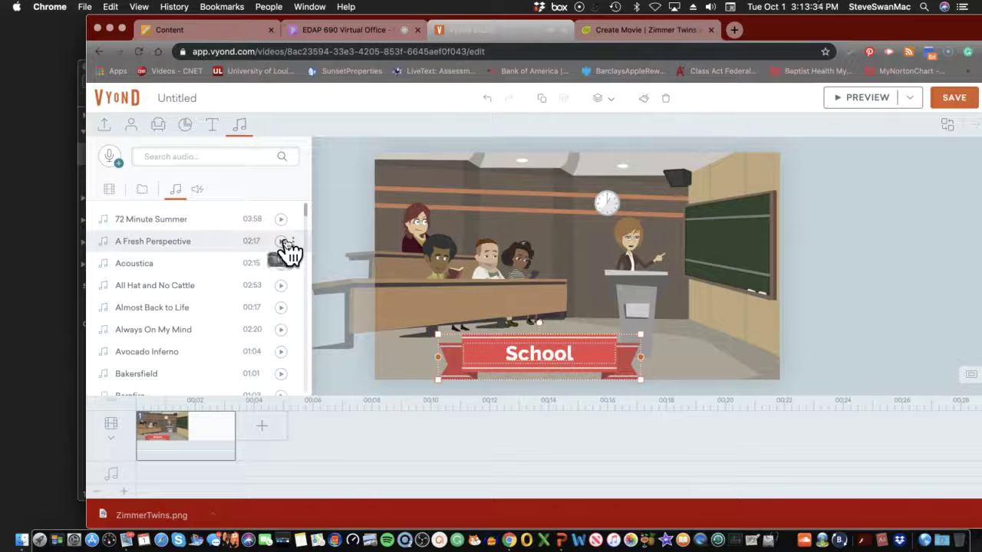
{"action": "left_click", "coordinate": [282, 242]}
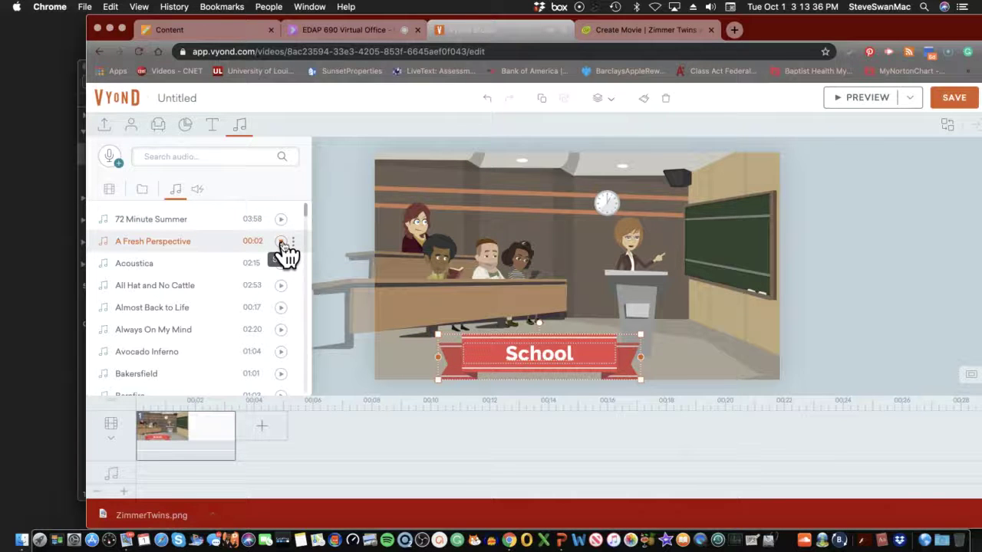
{"action": "left_click", "coordinate": [281, 242]}
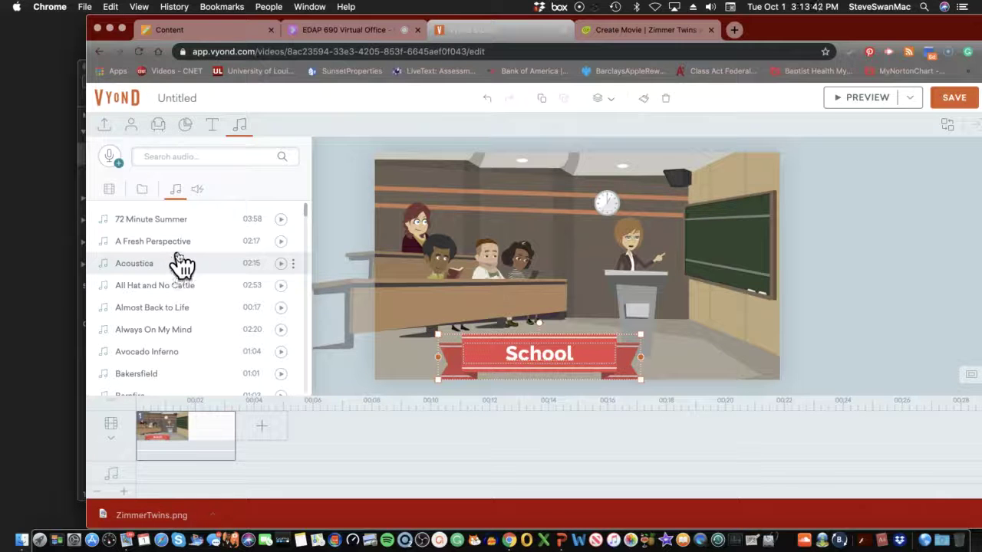
{"action": "scroll", "coordinate": [182, 265], "scroll_direction": "down", "scroll_amount": 3}
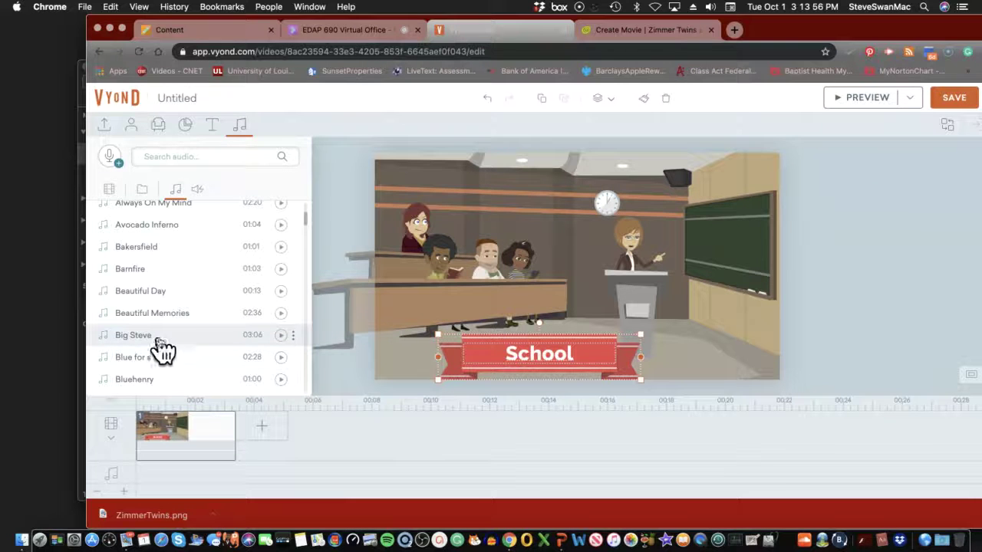
{"action": "scroll", "coordinate": [138, 314], "scroll_direction": "up", "scroll_amount": 1}
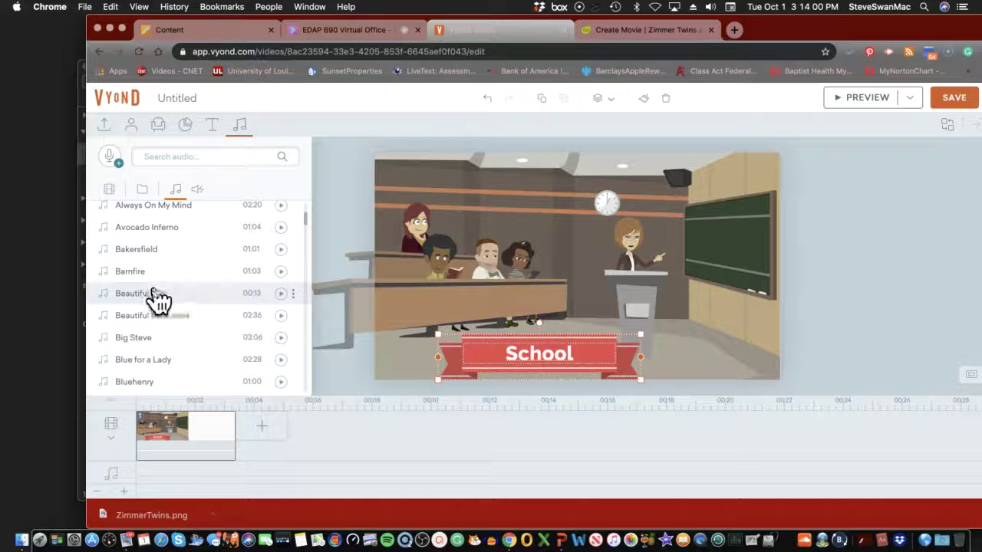
{"action": "left_click", "coordinate": [158, 304]}
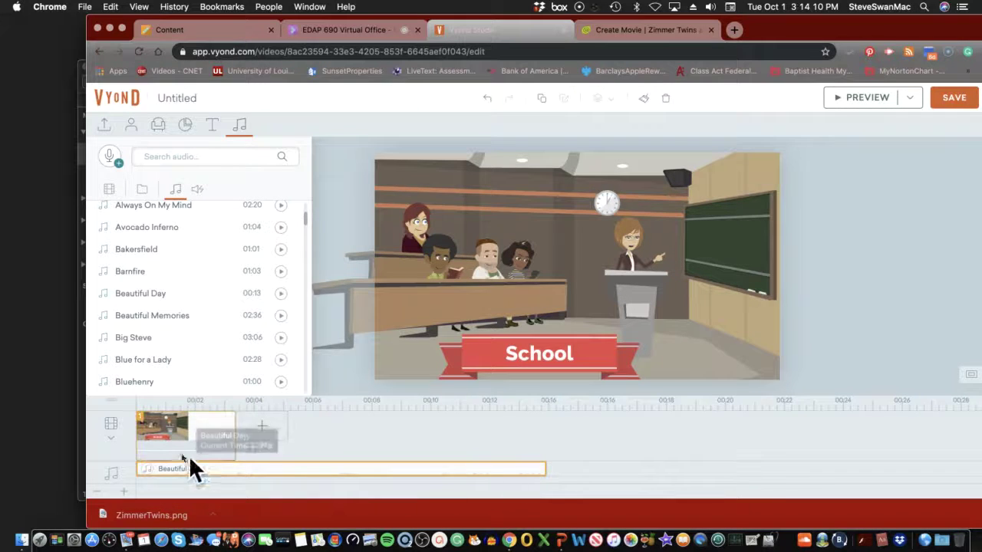
Extend the classroom scene to about 4 seconds and trim the "Beautiful Day" track to about 4.5 seconds
{"action": "left_click_drag", "start_coordinate": [229, 438], "coordinate": [257, 429]}
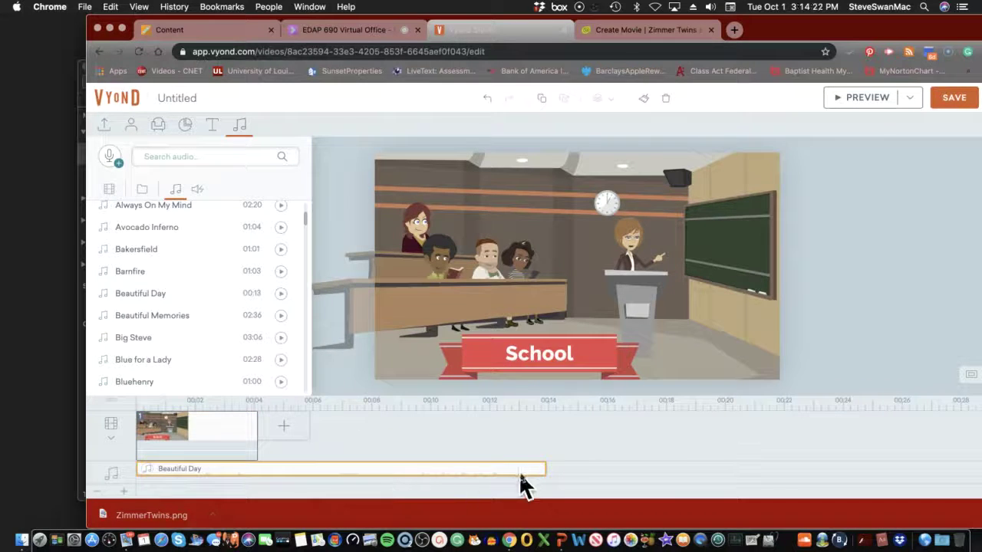
{"action": "left_click_drag", "start_coordinate": [544, 466], "coordinate": [270, 467]}
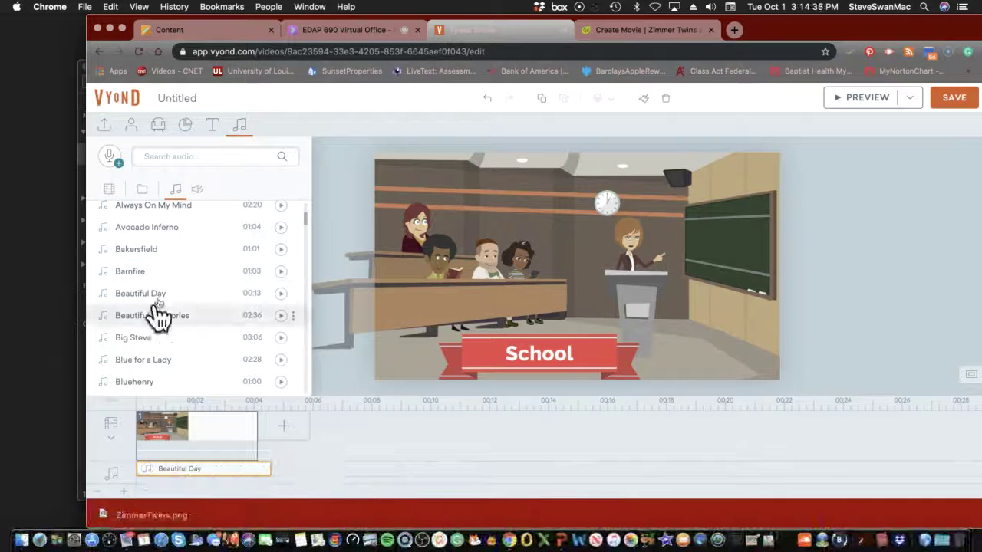
Shift the browser window so all character options are visible, and open the facial expression settings of the teacher at the podium
{"action": "left_click", "coordinate": [634, 246]}
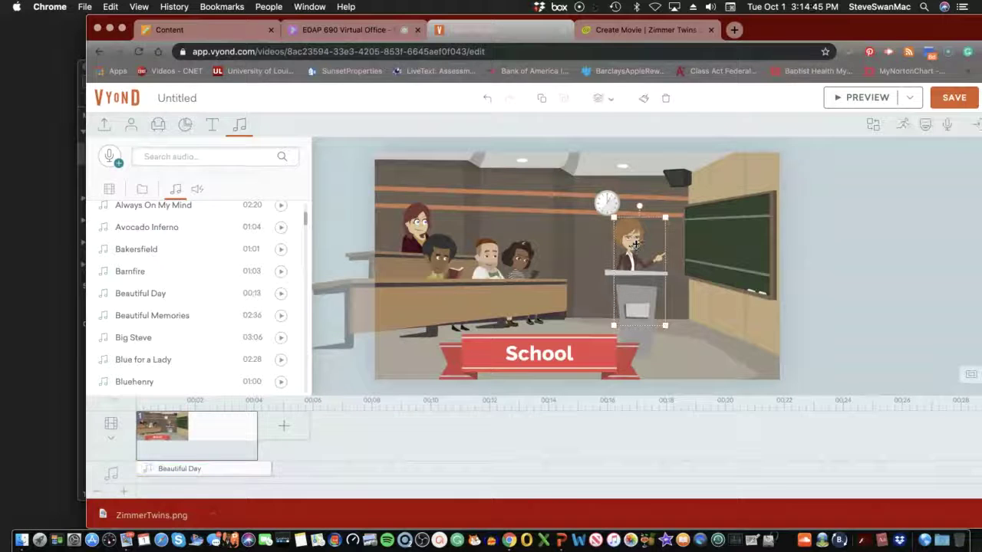
{"action": "left_click_drag", "start_coordinate": [849, 32], "coordinate": [757, 41]}
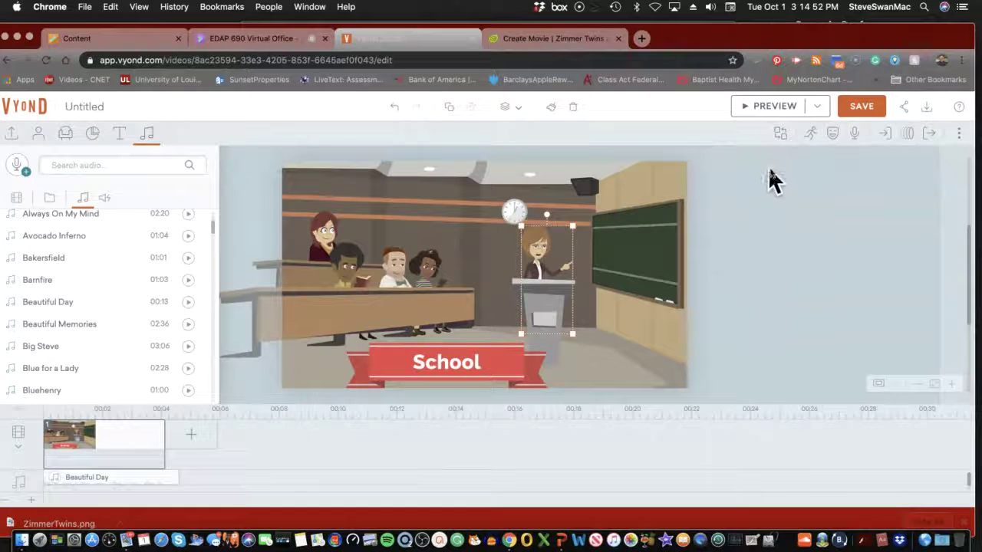
{"action": "left_click", "coordinate": [834, 140]}
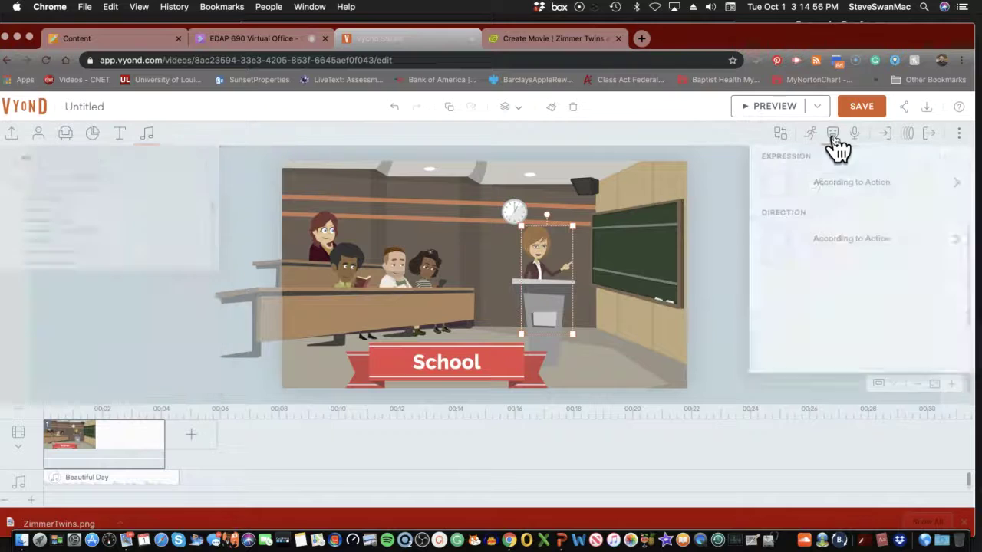
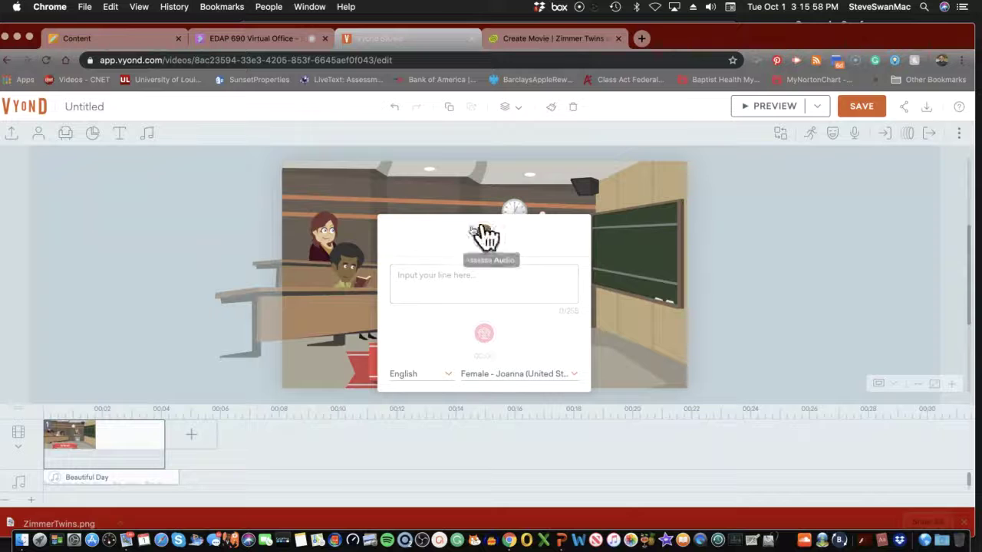
Give the teacher the text-to-speech line "Today we are learning something new!" in the Female - Joanna voice, and play it back
{"action": "left_click", "coordinate": [428, 273]}
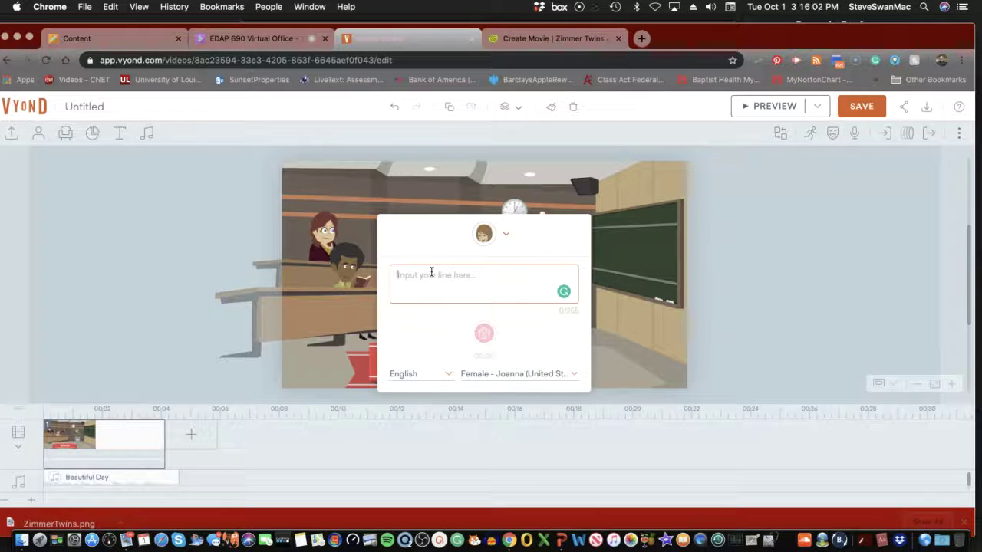
{"action": "type", "text": "Toda"}
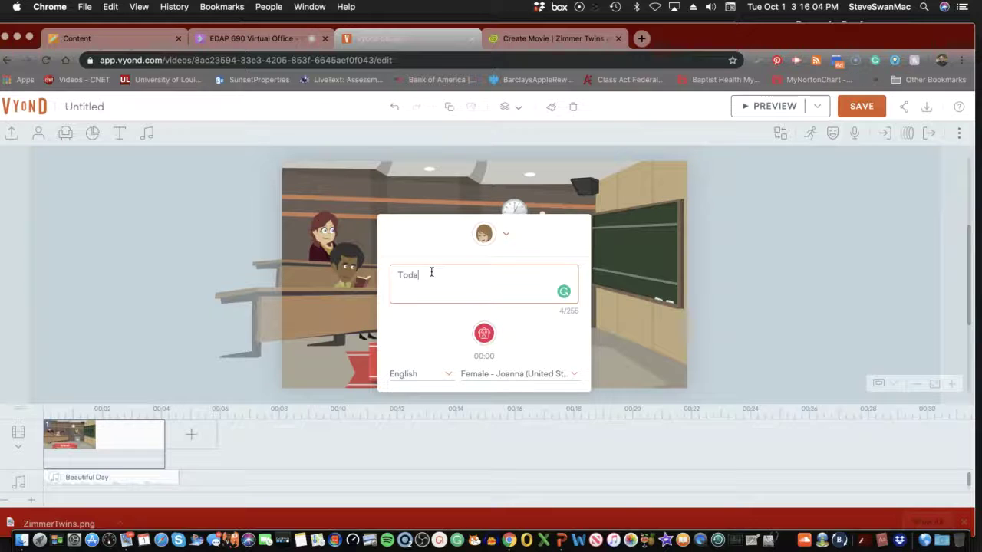
{"action": "type", "text": "y was"}
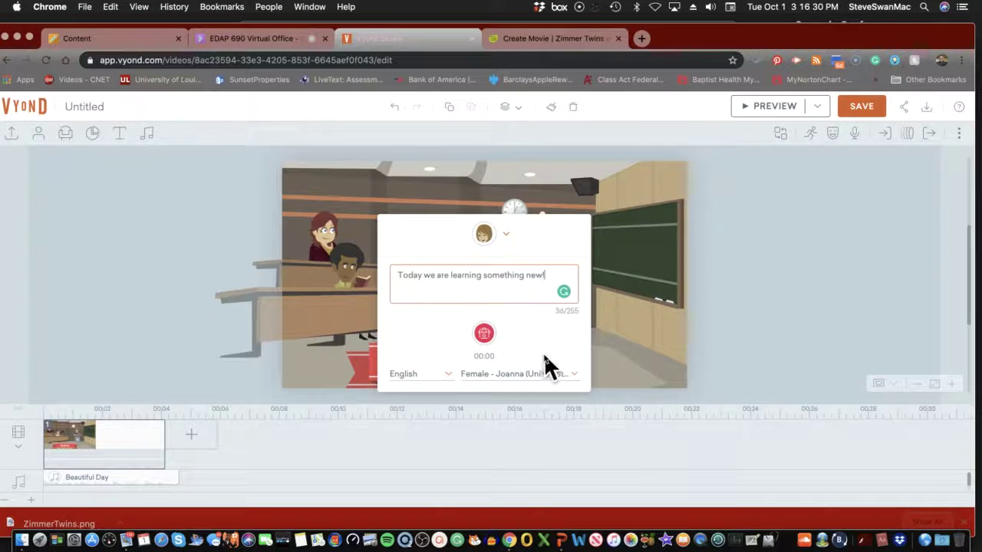
{"action": "left_click", "coordinate": [484, 334]}
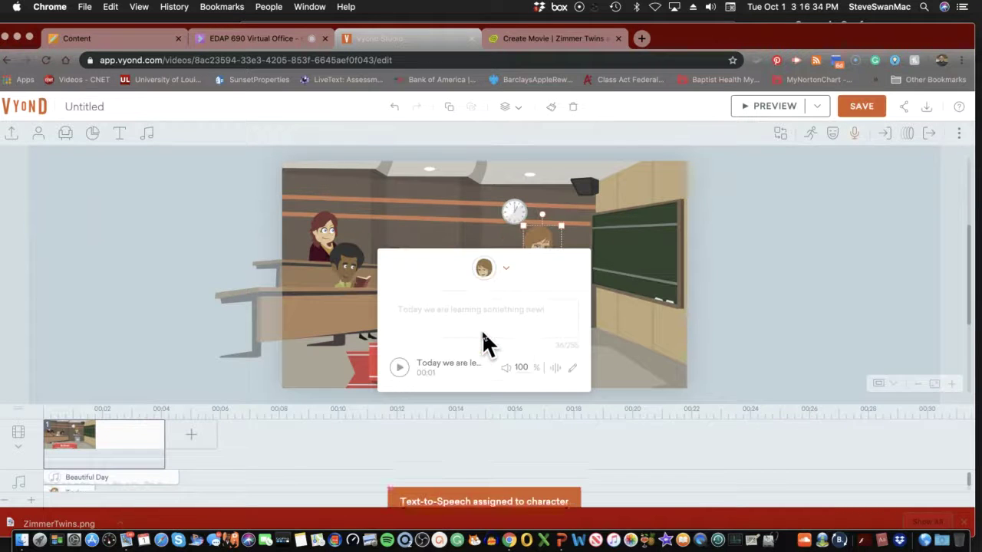
{"action": "left_click", "coordinate": [399, 368]}
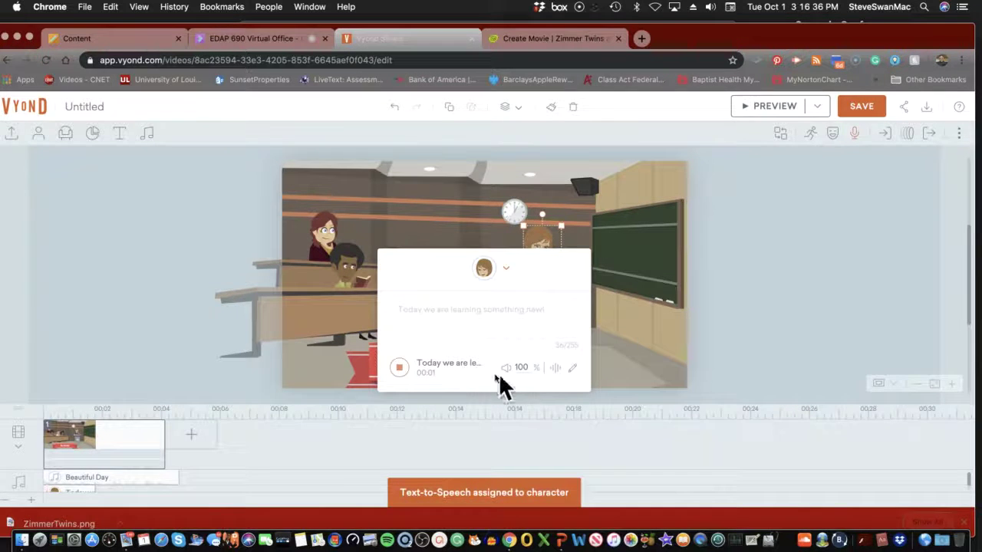
{"action": "left_click", "coordinate": [626, 313]}
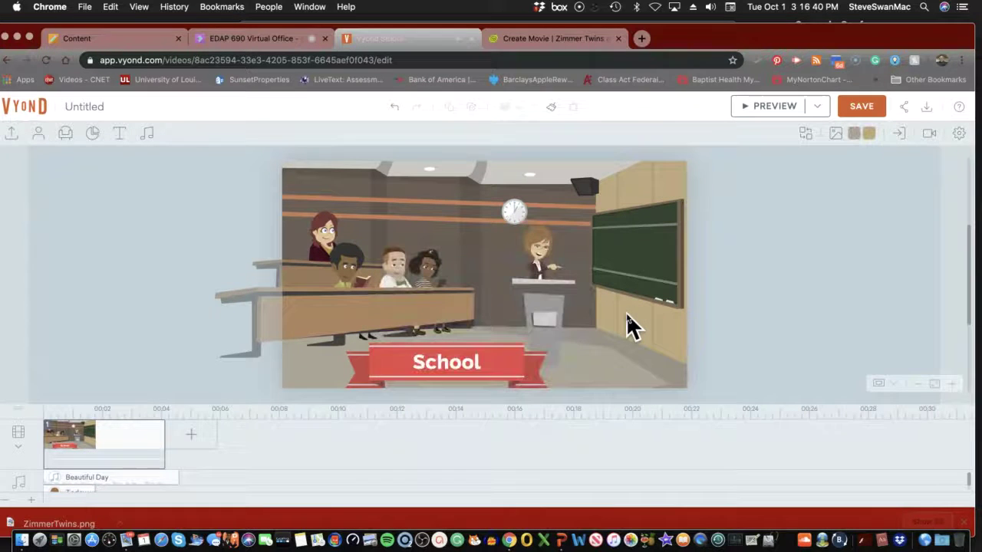
Start a text-to-speech line for the red-haired student in the back row and check which character it is assigned to
{"action": "left_click", "coordinate": [537, 257]}
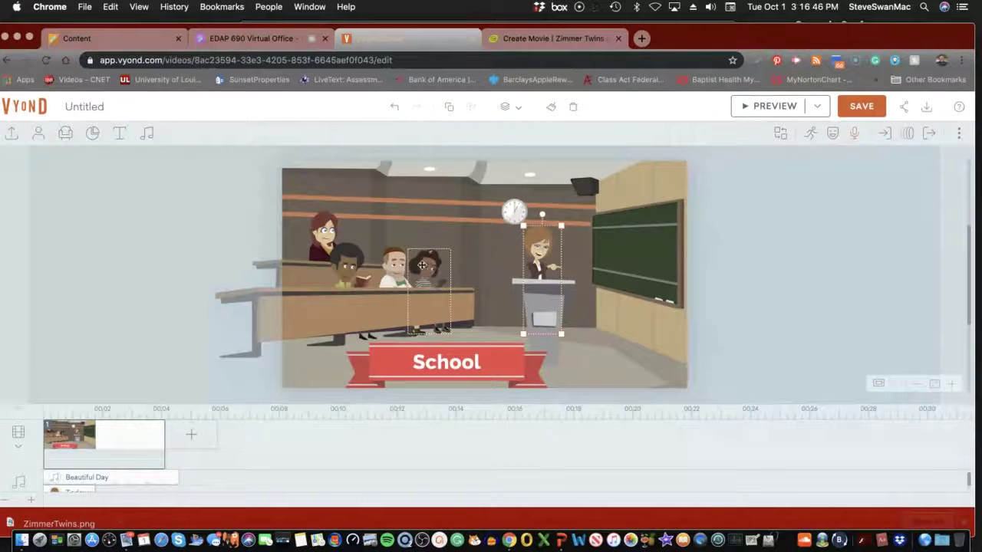
{"action": "left_click", "coordinate": [334, 231]}
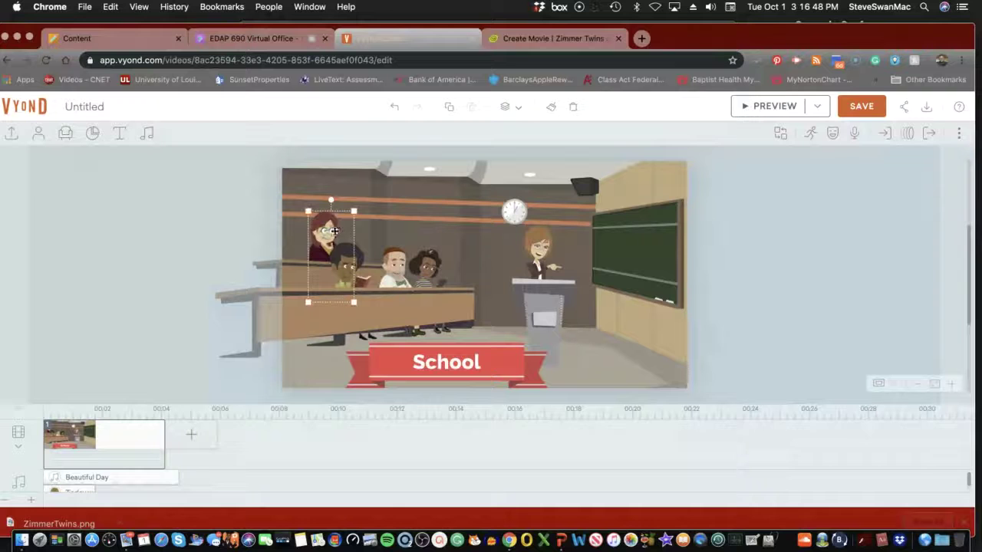
{"action": "left_click", "coordinate": [855, 136]}
{"action": "left_click", "coordinate": [844, 184]}
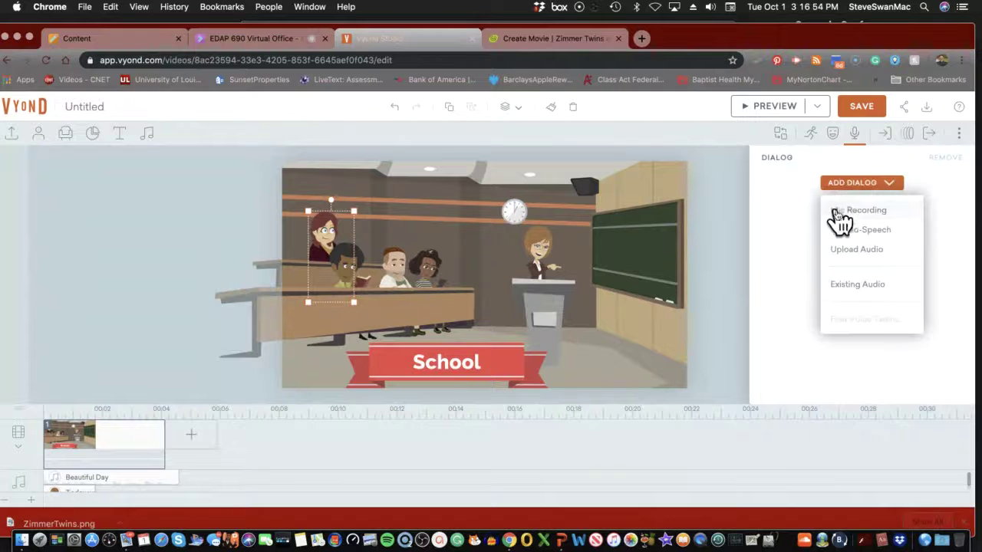
{"action": "left_click", "coordinate": [844, 232]}
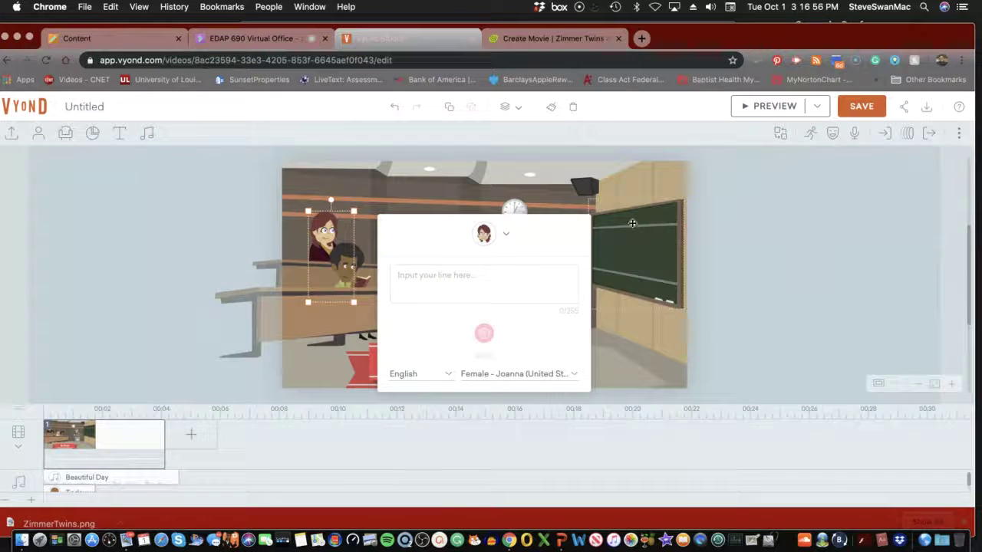
{"action": "left_click", "coordinate": [506, 234]}
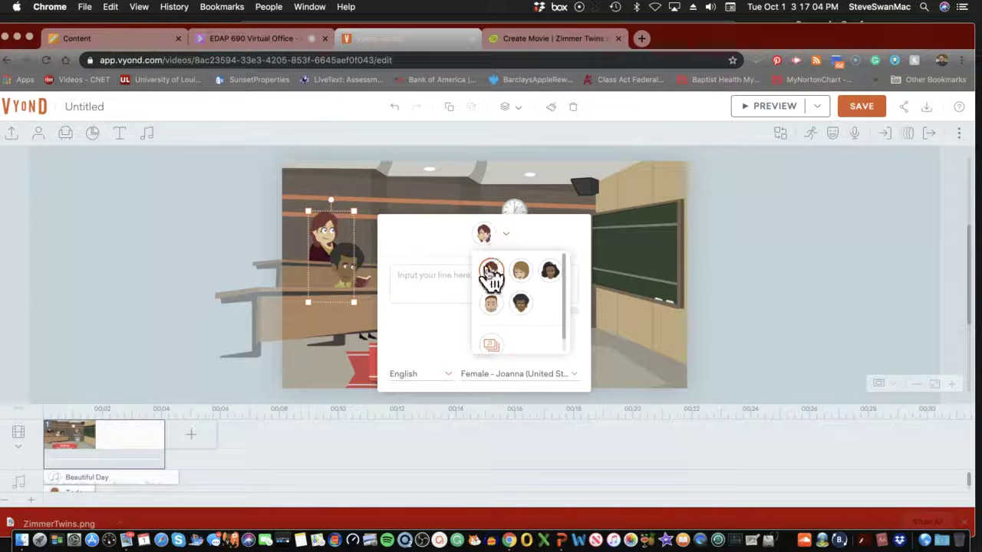
Generate the student's line "We love learning new things." in the Male - Alan (Australia) voice, and play it back
{"action": "left_click", "coordinate": [411, 281]}
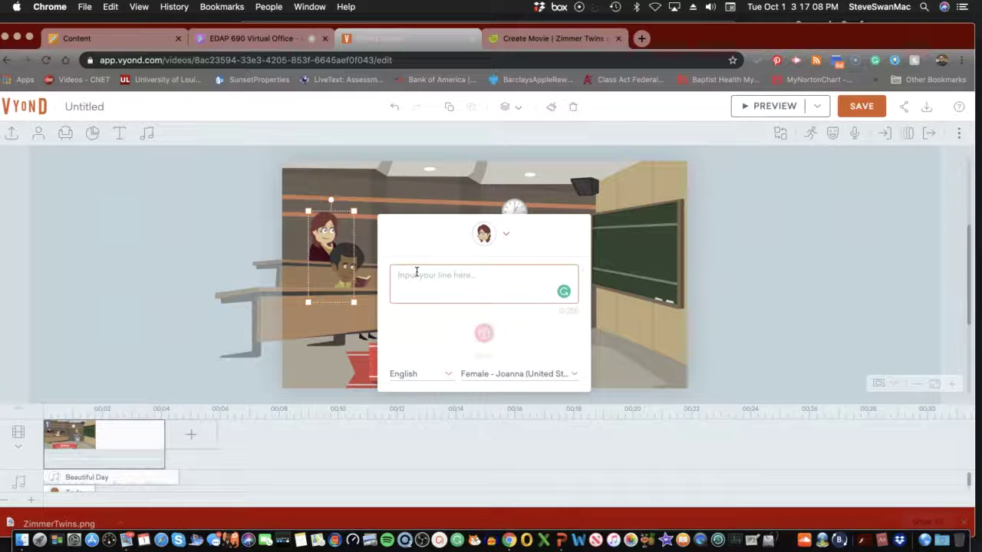
{"action": "type", "text": "We love le"}
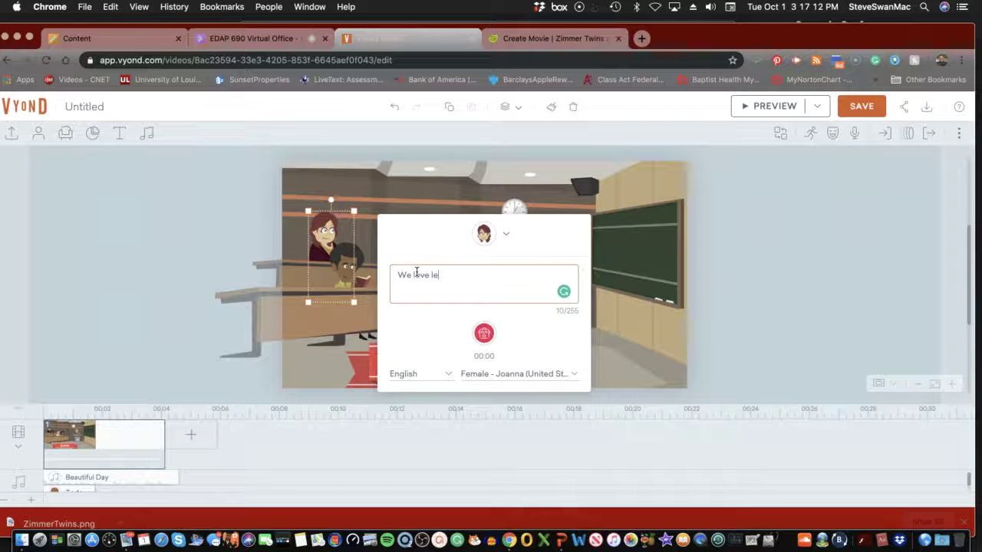
{"action": "type", "text": "arning new things."}
{"action": "left_click", "coordinate": [483, 374]}
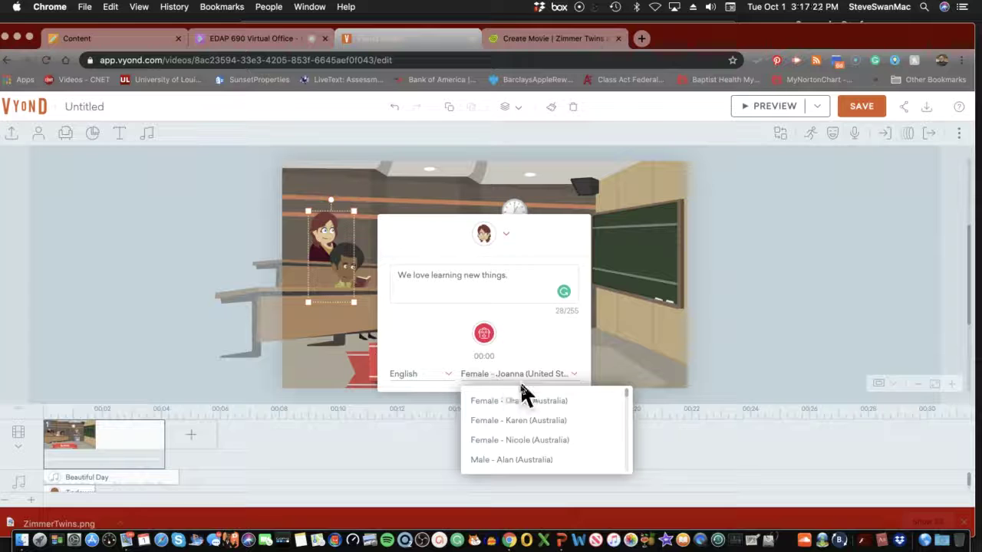
{"action": "left_click", "coordinate": [506, 459]}
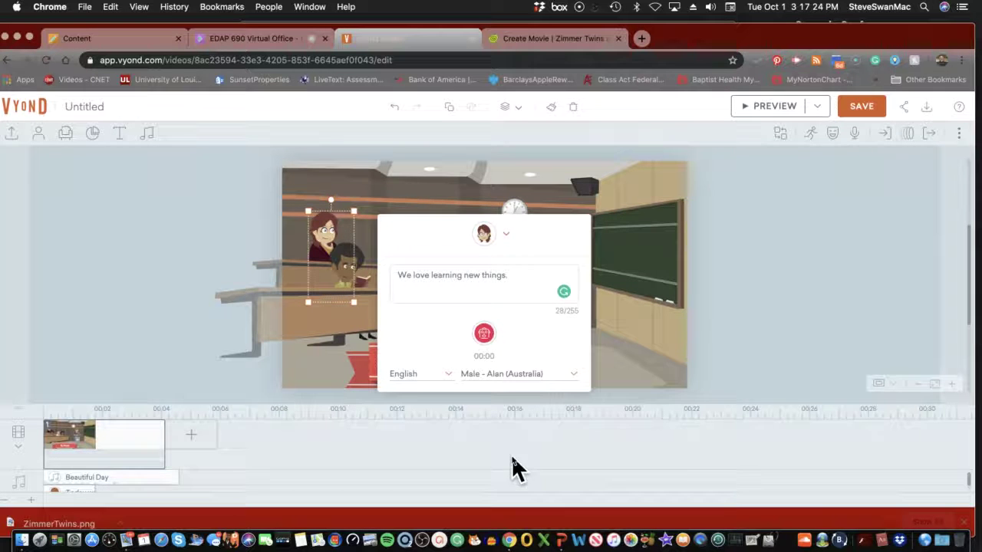
{"action": "left_click", "coordinate": [484, 334]}
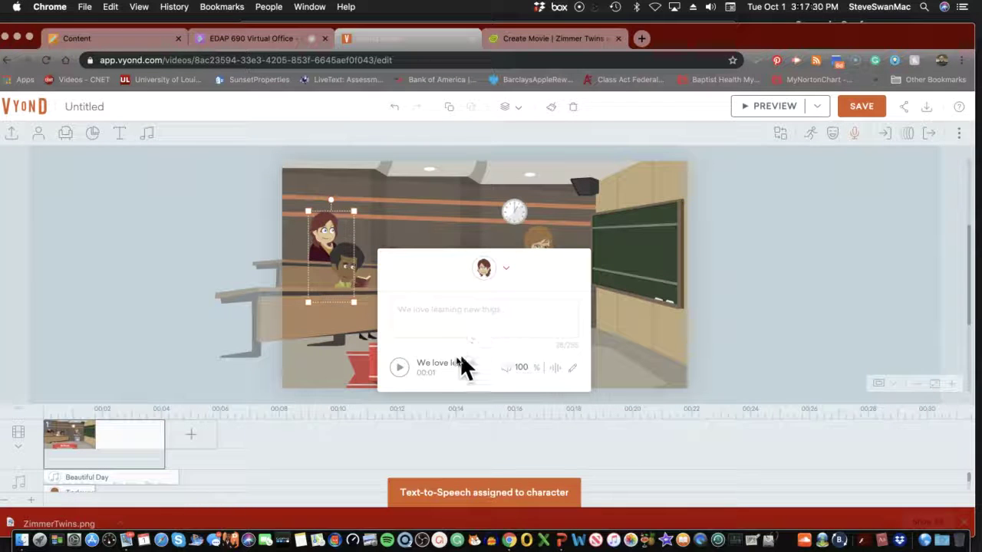
{"action": "left_click", "coordinate": [400, 367]}
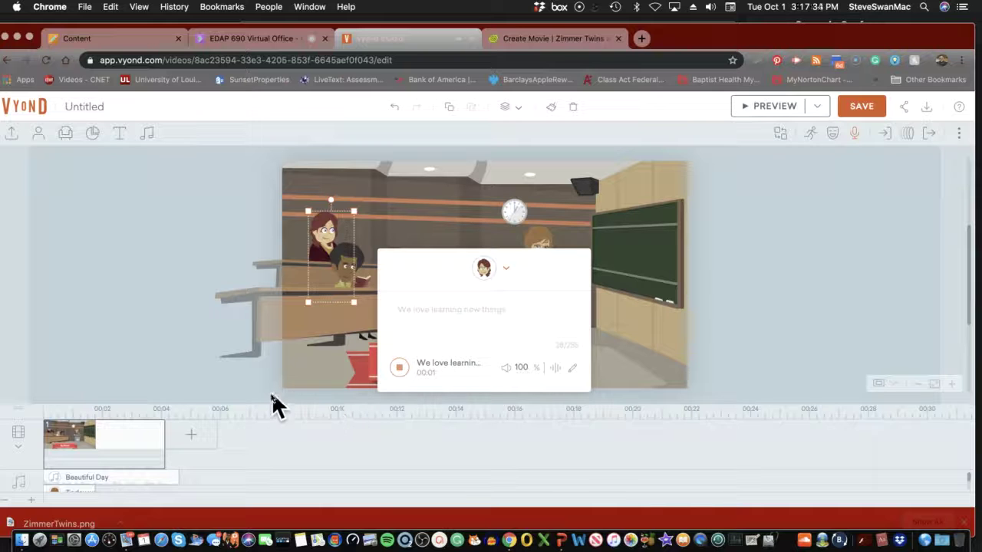
Move the "We love learning new things." clip to about 2 seconds on the timeline, right after the teacher's line
{"action": "scroll", "coordinate": [181, 311], "scroll_direction": "down", "scroll_amount": 5}
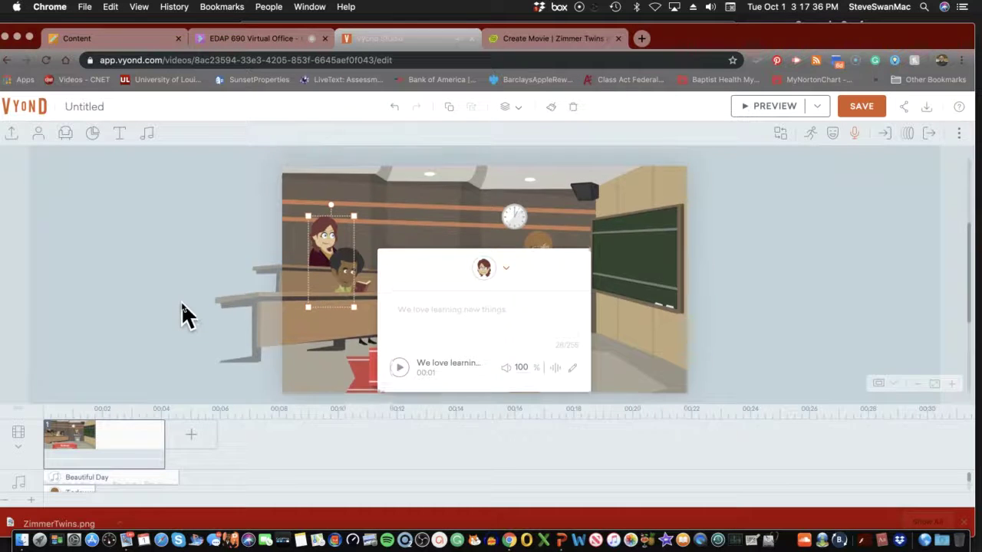
{"action": "scroll", "coordinate": [259, 449], "scroll_direction": "down", "scroll_amount": 2}
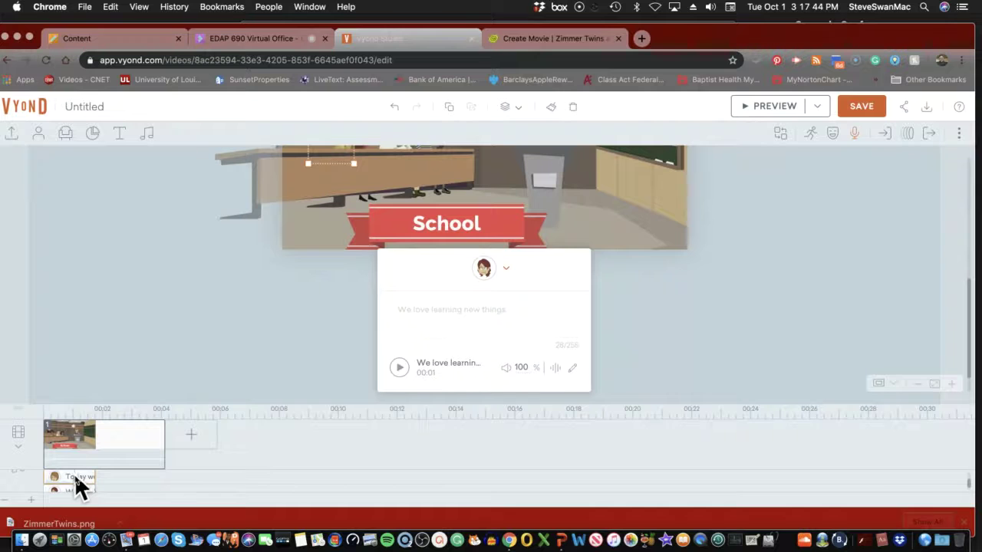
{"action": "left_click_drag", "start_coordinate": [80, 485], "coordinate": [137, 484]}
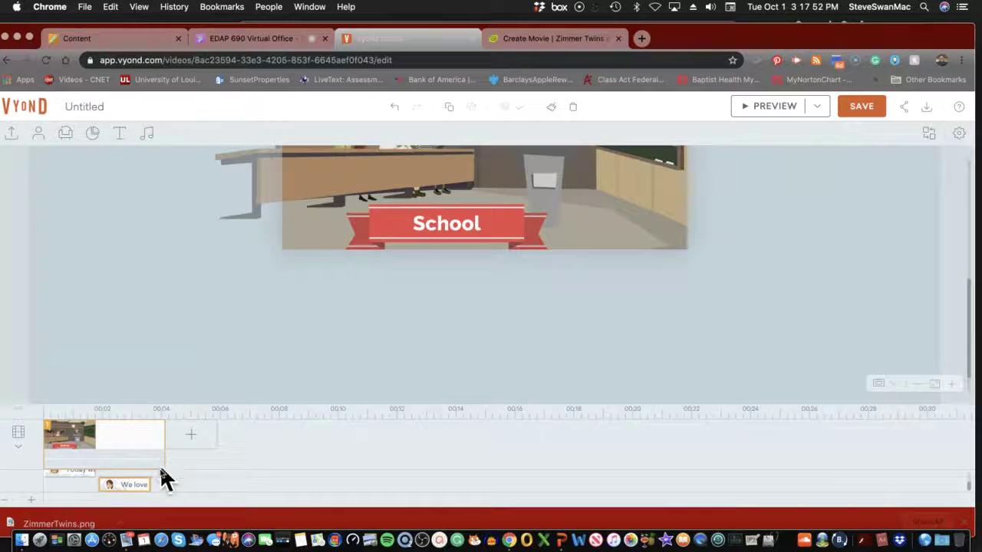
{"action": "left_click", "coordinate": [264, 431]}
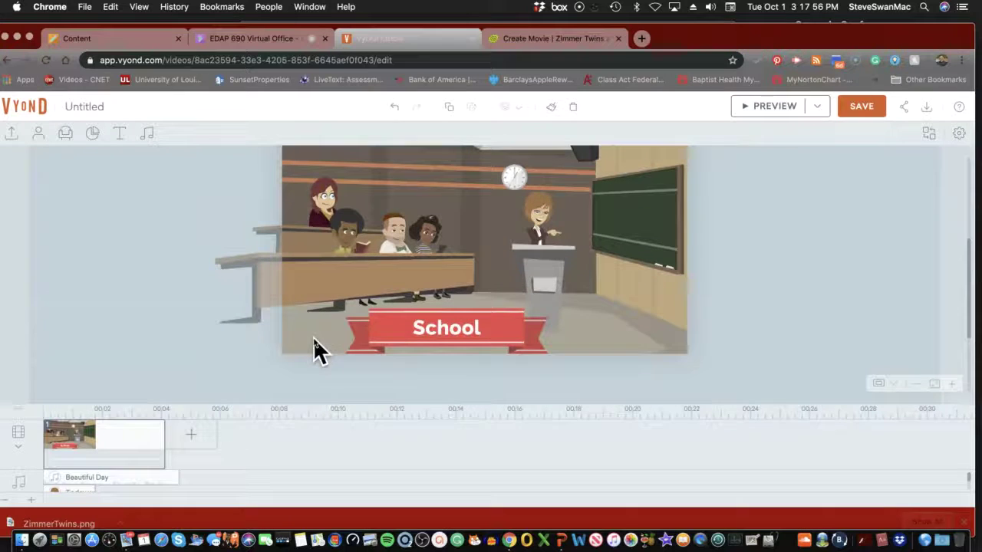
Start a text-to-speech line for the front-row student holding the book and check which character it is assigned to
{"action": "left_click", "coordinate": [349, 238]}
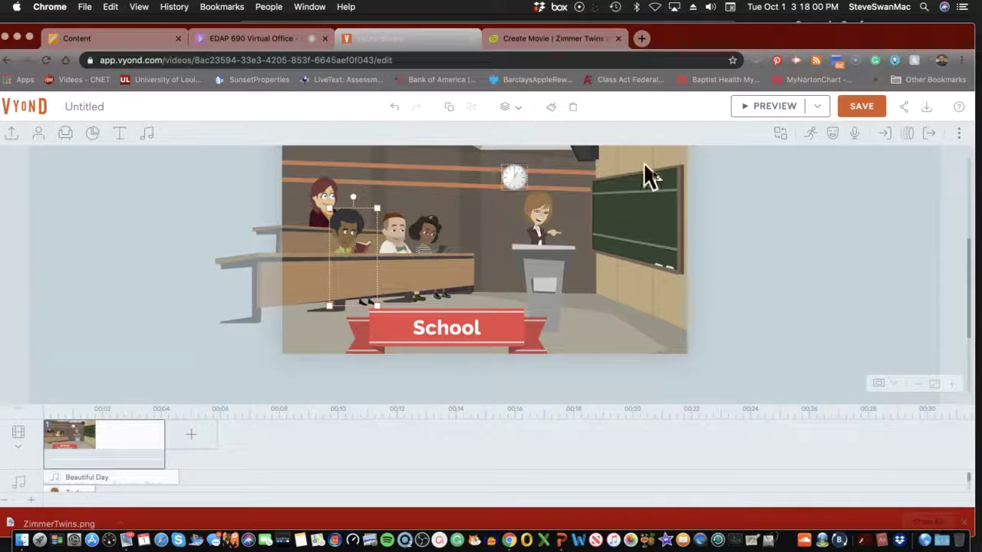
{"action": "left_click", "coordinate": [855, 135]}
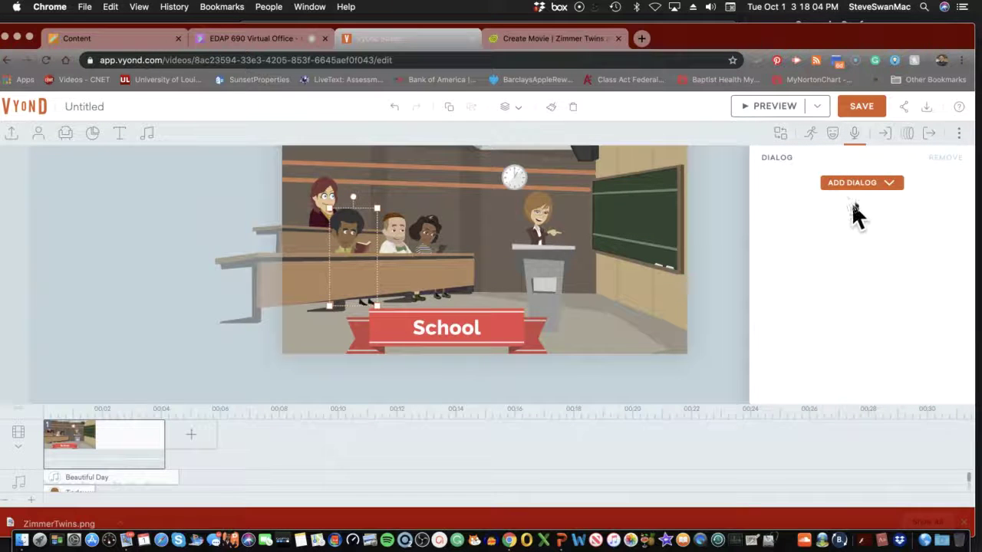
{"action": "left_click", "coordinate": [867, 184]}
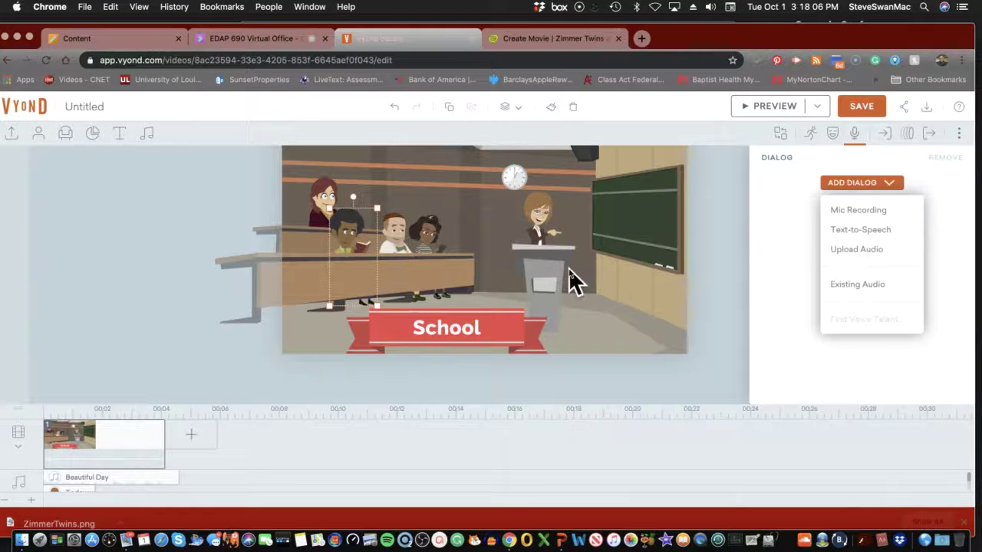
{"action": "left_click", "coordinate": [853, 231]}
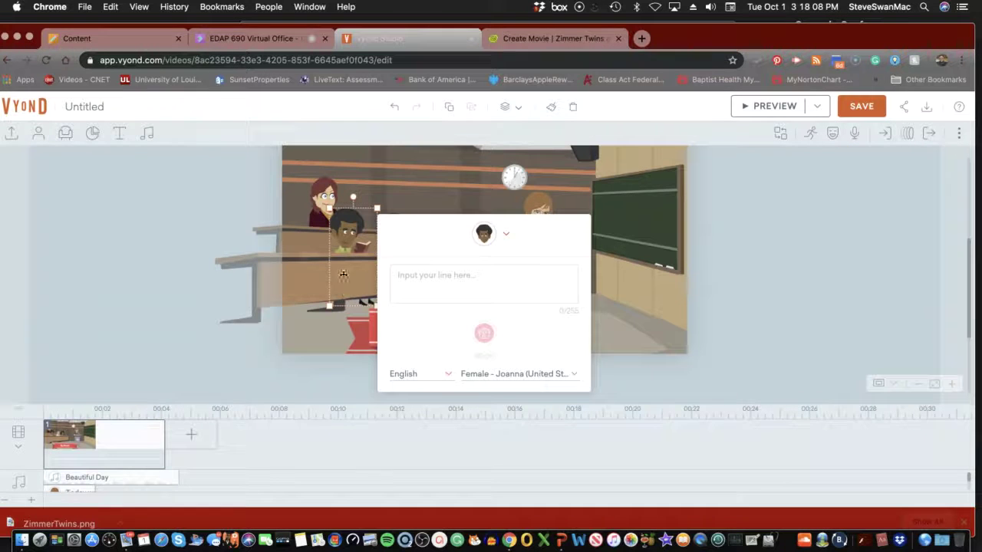
{"action": "left_click", "coordinate": [506, 239]}
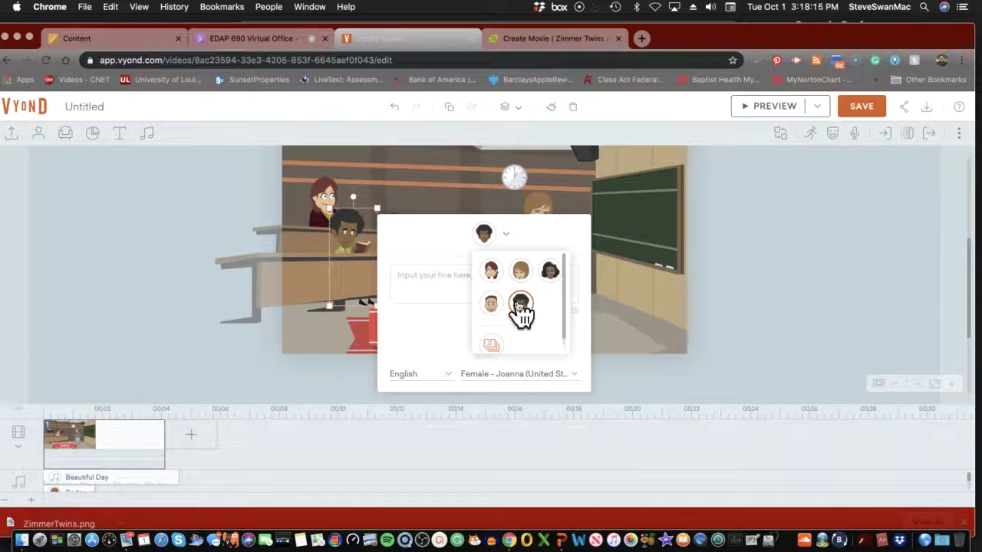
{"action": "left_click", "coordinate": [483, 234]}
Generate the front-row student's line "Yeah we love learning." in the Male - Joey (United States) voice
{"action": "left_click", "coordinate": [447, 287]}
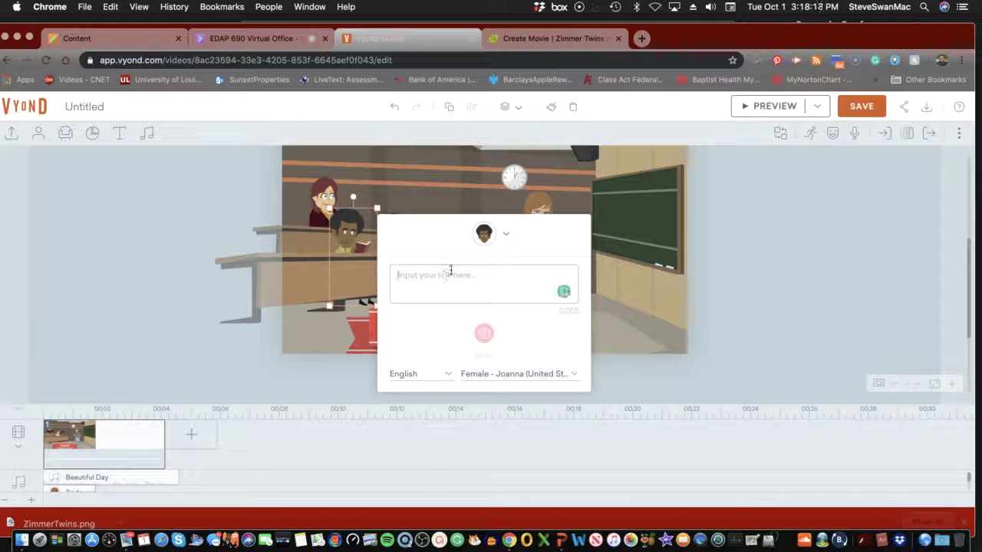
{"action": "type", "text": "Yeah we lo"}
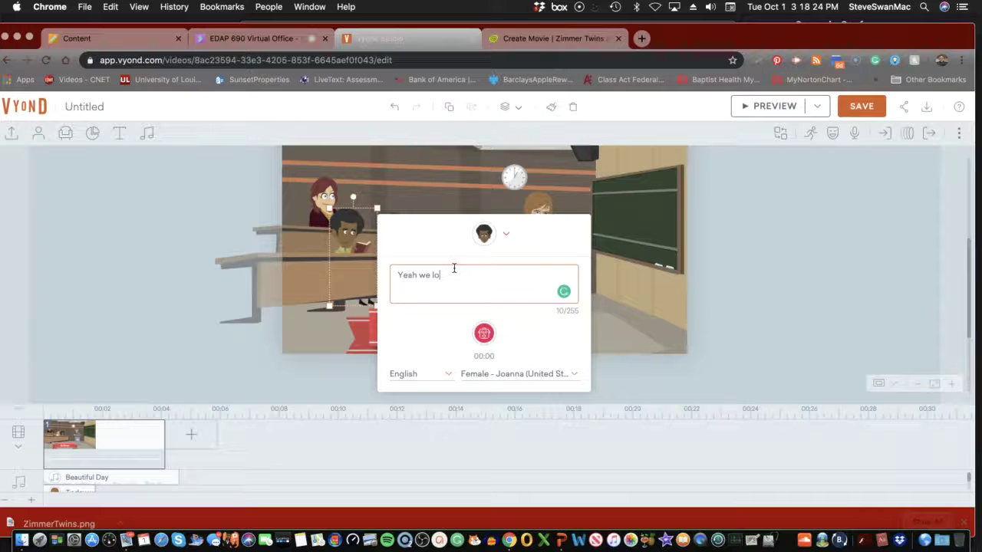
{"action": "type", "text": "ve learning."}
{"action": "left_click", "coordinate": [508, 374]}
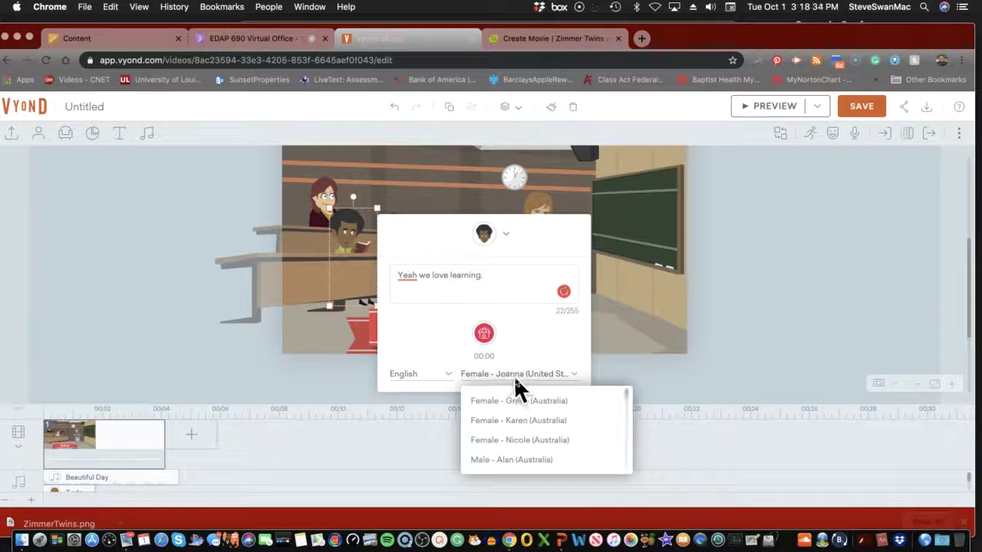
{"action": "scroll", "coordinate": [526, 401], "scroll_direction": "down", "scroll_amount": 2}
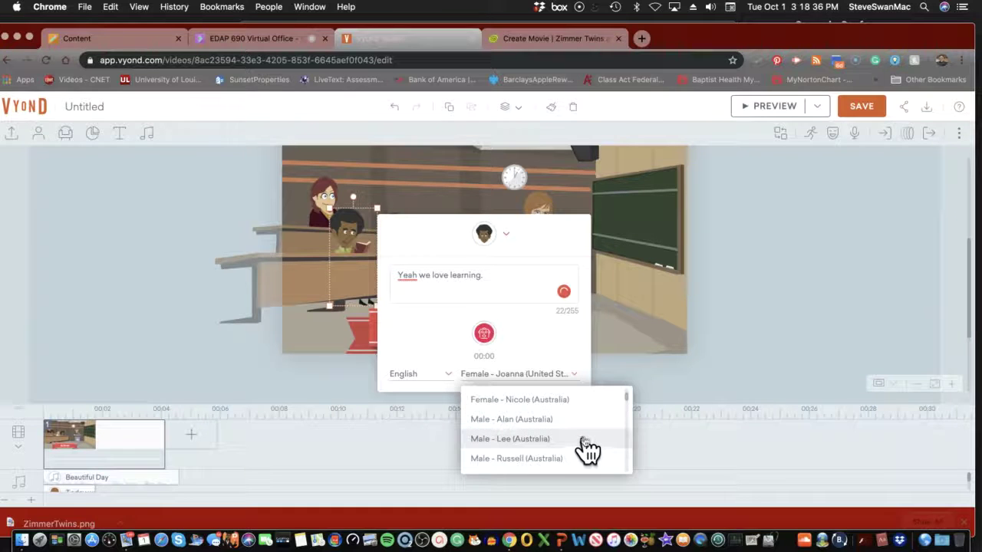
{"action": "scroll", "coordinate": [586, 446], "scroll_direction": "down", "scroll_amount": 2}
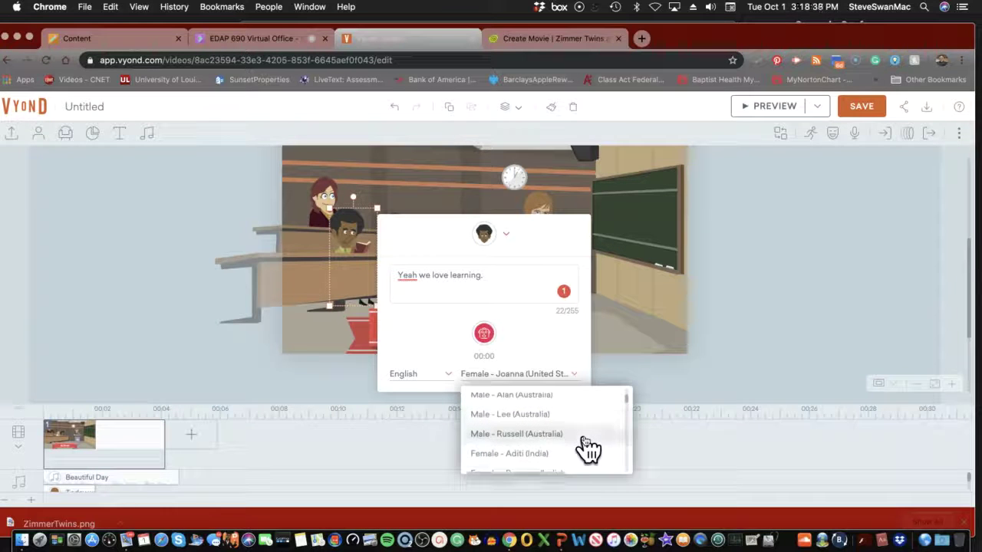
{"action": "scroll", "coordinate": [586, 446], "scroll_direction": "down", "scroll_amount": 1}
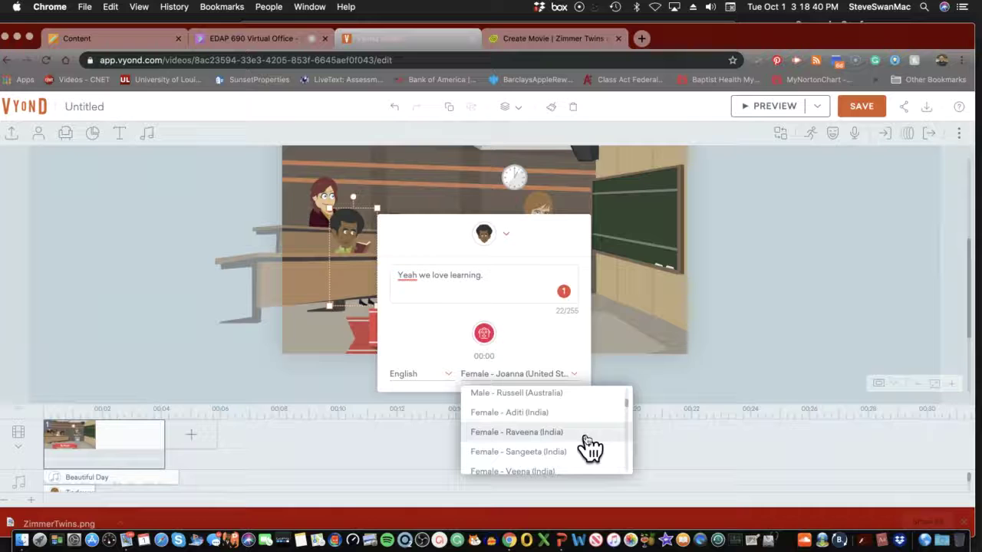
{"action": "scroll", "coordinate": [587, 447], "scroll_direction": "down", "scroll_amount": 10}
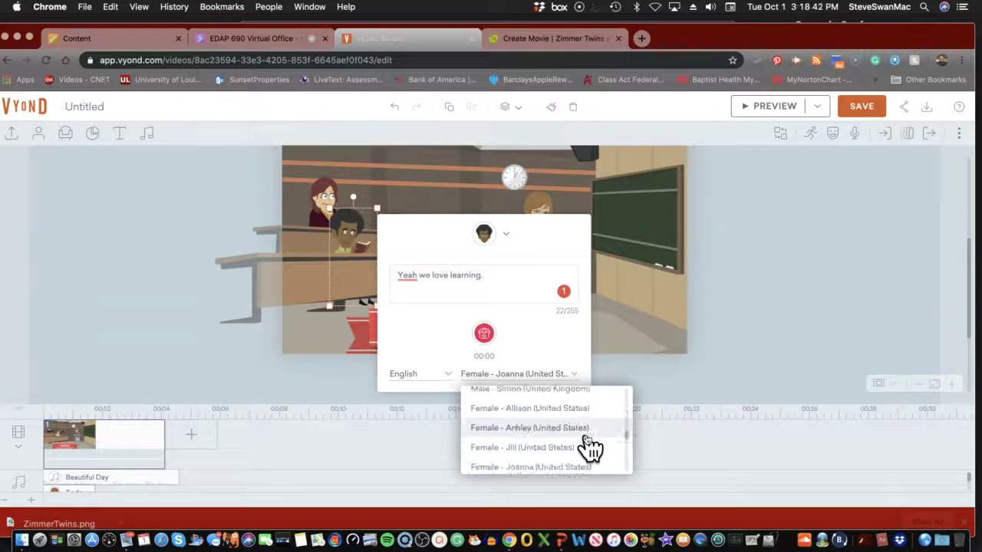
{"action": "scroll", "coordinate": [587, 447], "scroll_direction": "down", "scroll_amount": 8}
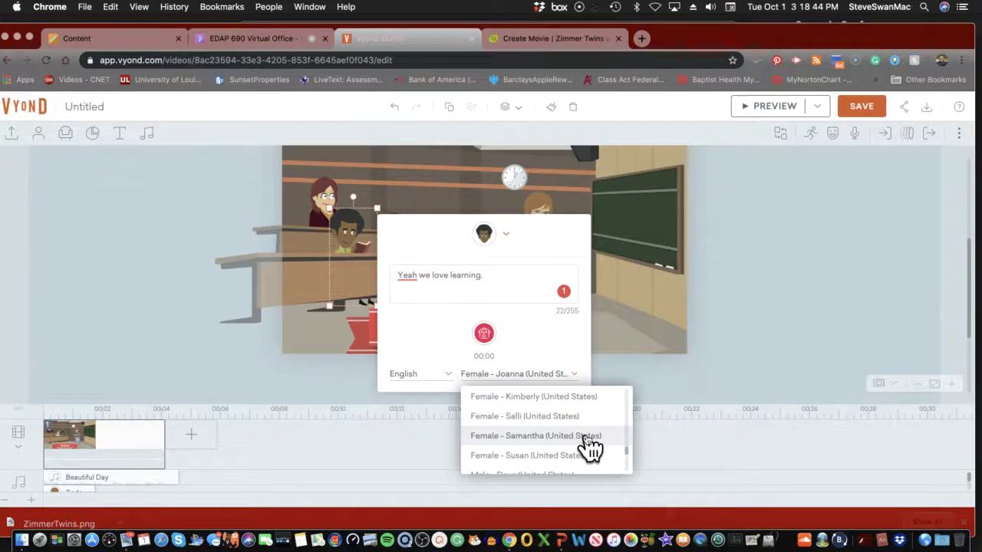
{"action": "scroll", "coordinate": [587, 449], "scroll_direction": "down", "scroll_amount": 3}
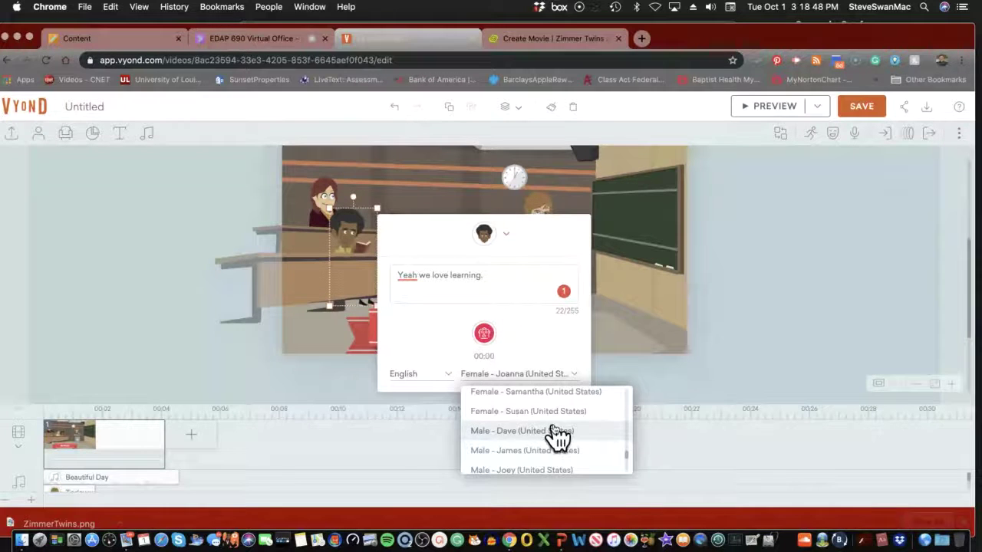
{"action": "left_click", "coordinate": [541, 472]}
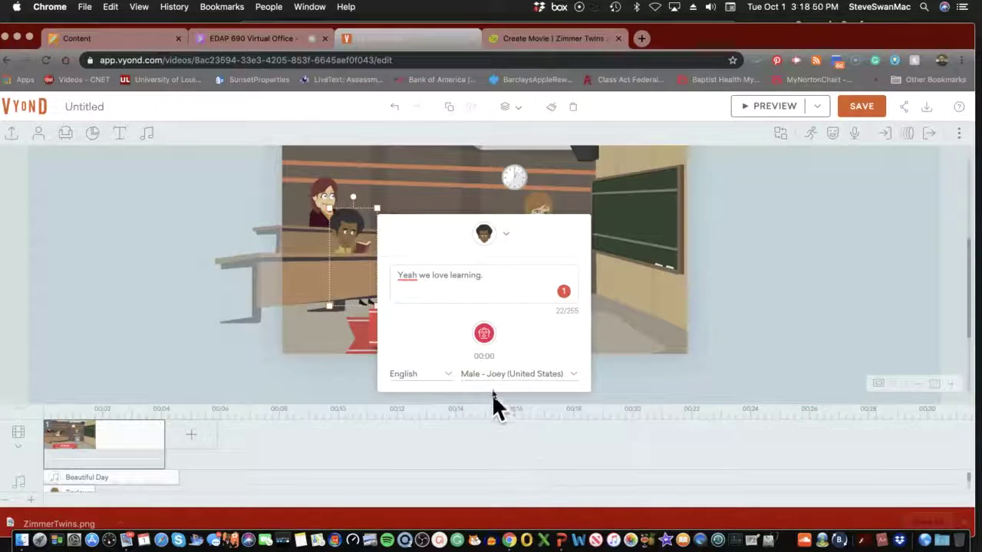
{"action": "left_click", "coordinate": [483, 334]}
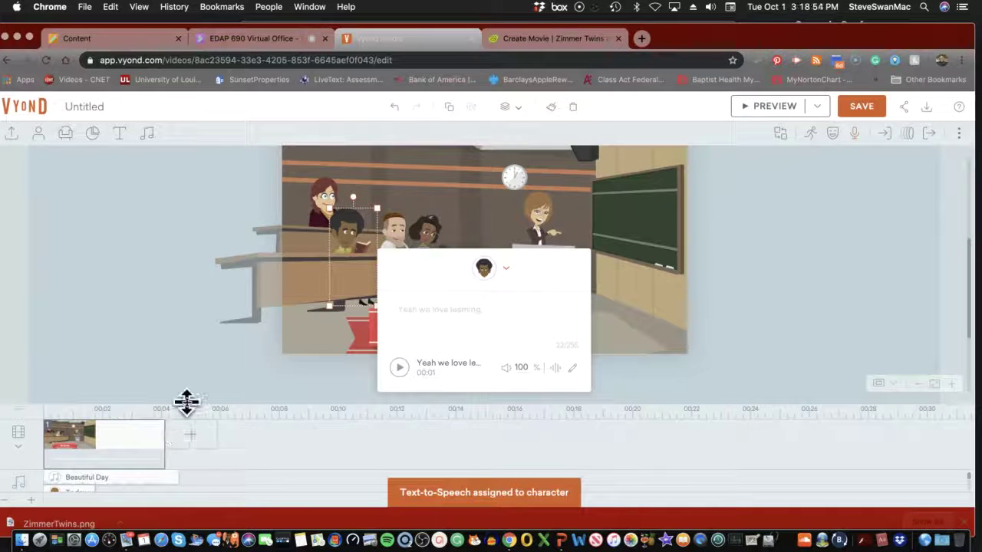
Move the "Yeah we love learning." clip to just before 4 seconds on the timeline, right after the other student's line
{"action": "scroll", "coordinate": [158, 344], "scroll_direction": "down", "scroll_amount": 3}
{"action": "scroll", "coordinate": [171, 484], "scroll_direction": "down", "scroll_amount": 1}
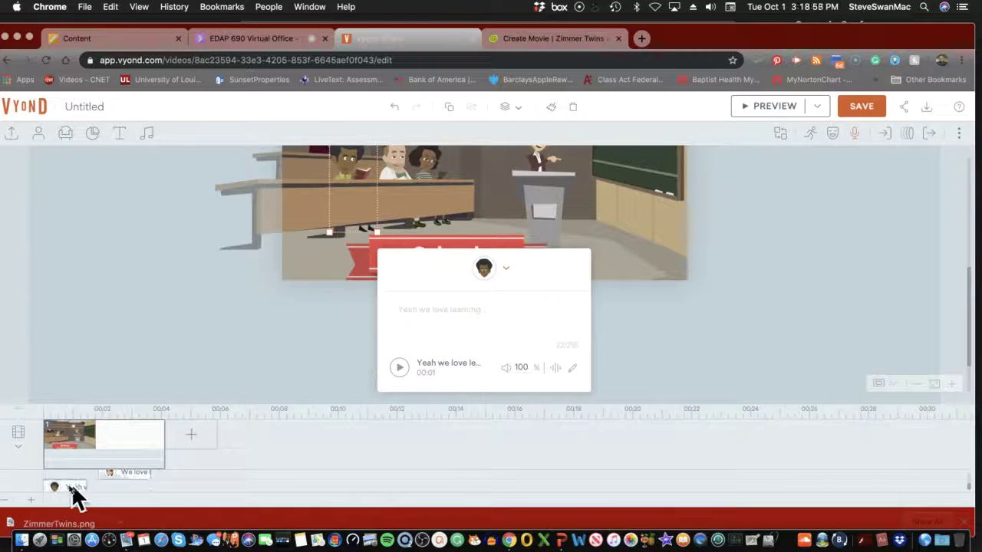
{"action": "left_click_drag", "start_coordinate": [65, 483], "coordinate": [66, 463]}
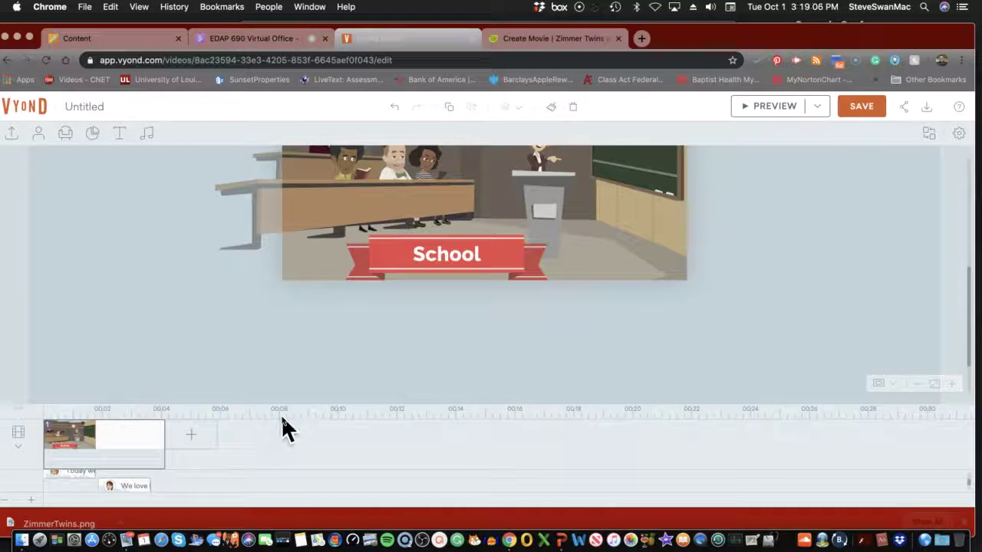
{"action": "scroll", "coordinate": [240, 341], "scroll_direction": "up", "scroll_amount": 4}
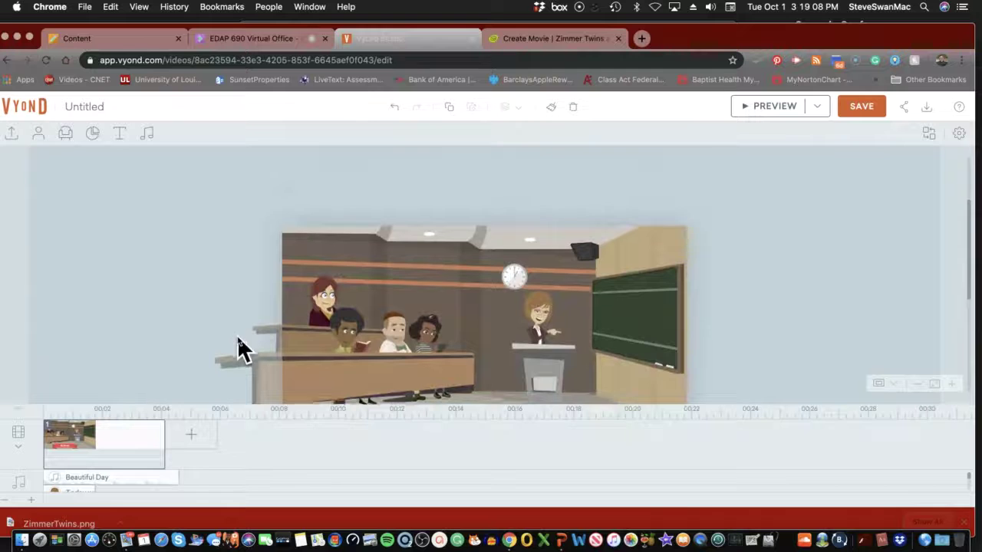
Add a second scene that continues the classroom scene, and extend scene 1 to about 5.5 seconds to cover the student dialogue
{"action": "scroll", "coordinate": [237, 338], "scroll_direction": "down", "scroll_amount": 3}
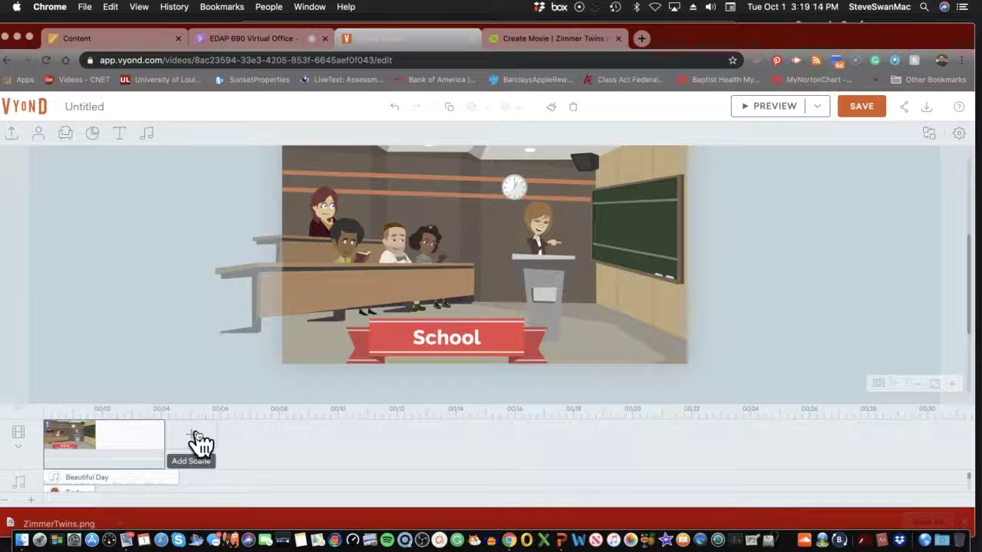
{"action": "right_click", "coordinate": [137, 435]}
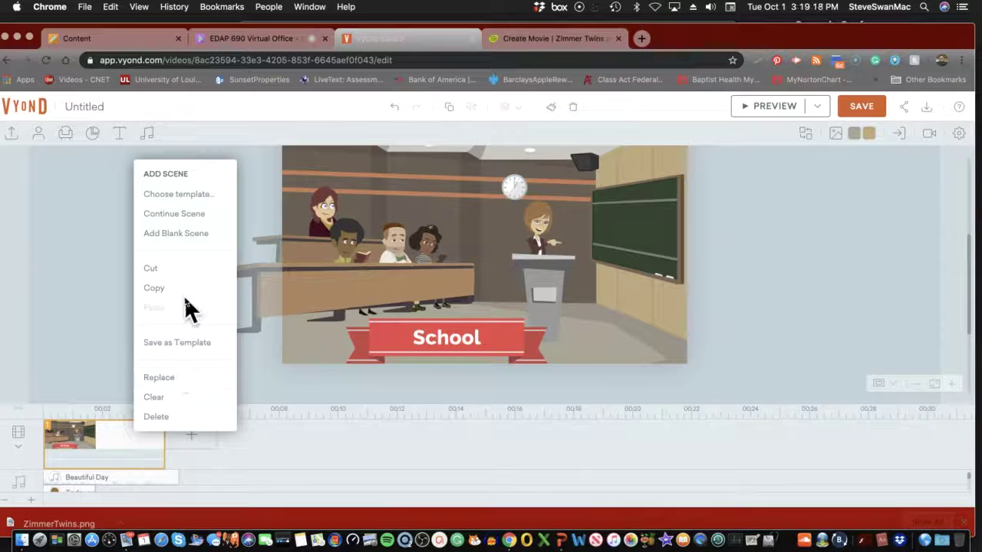
{"action": "left_click", "coordinate": [163, 216]}
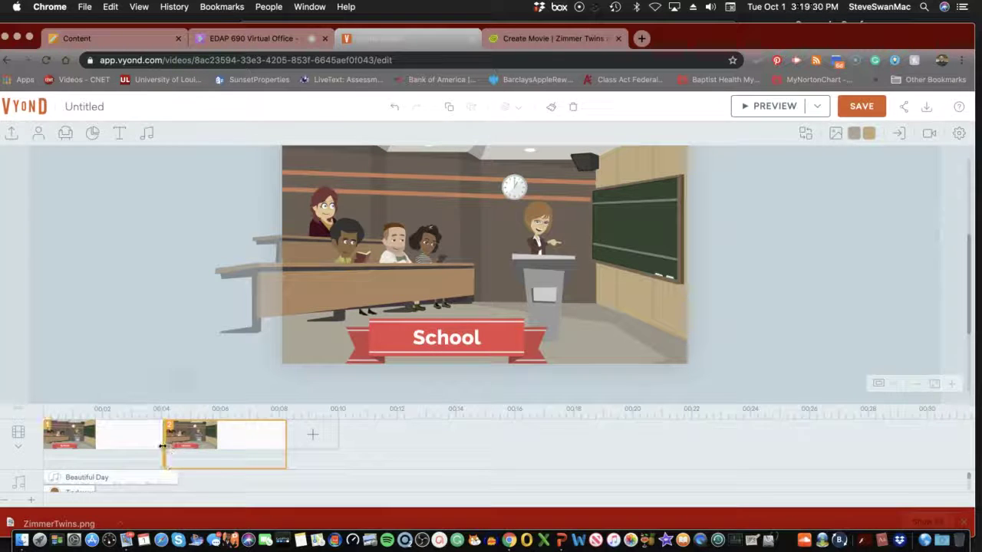
{"action": "left_click_drag", "start_coordinate": [162, 447], "coordinate": [189, 446]}
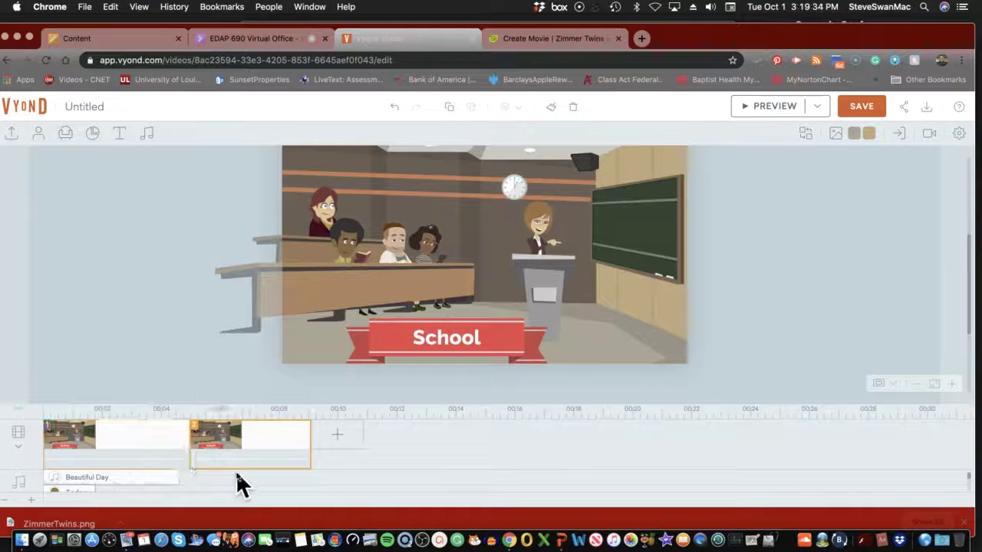
{"action": "scroll", "coordinate": [238, 475], "scroll_direction": "down", "scroll_amount": 2}
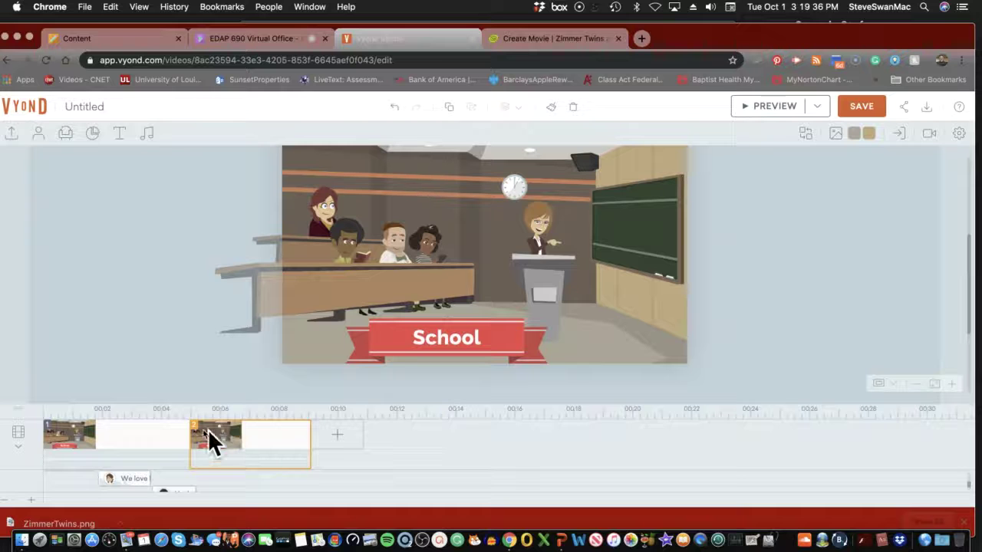
{"action": "left_click_drag", "start_coordinate": [189, 437], "coordinate": [205, 439]}
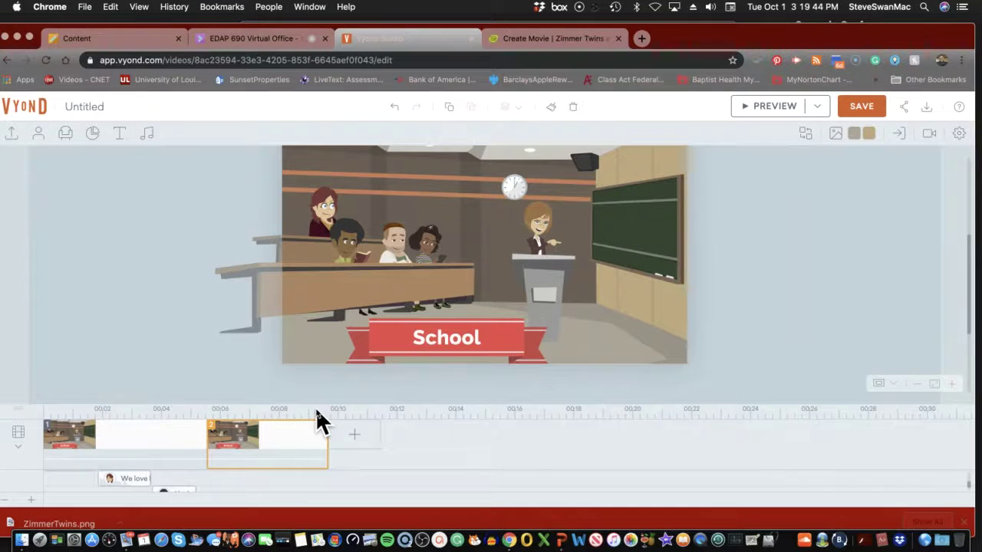
Flip the teacher in scene 2 to face the students behind the podium, and give her a different standing pose from the Working actions
{"action": "left_click", "coordinate": [535, 228]}
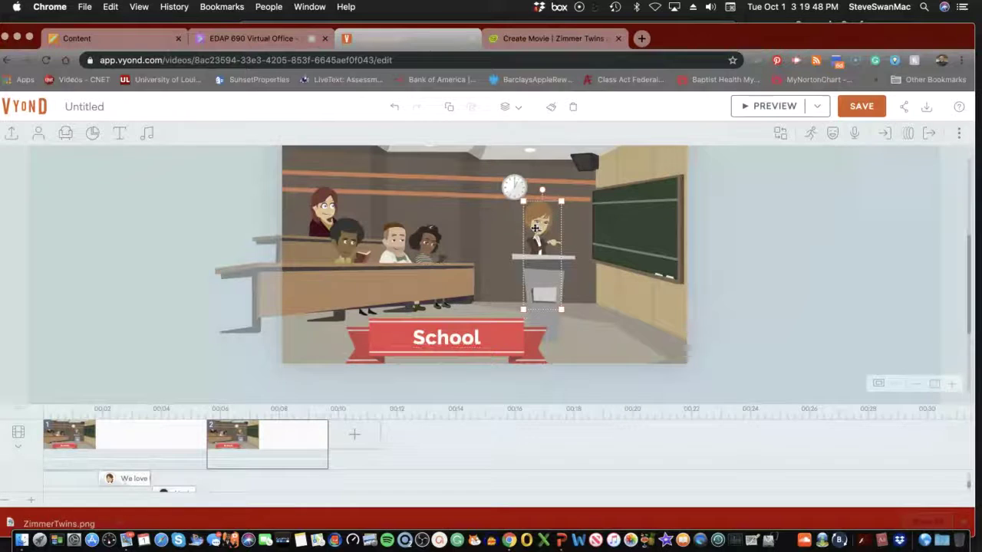
{"action": "right_click", "coordinate": [535, 227]}
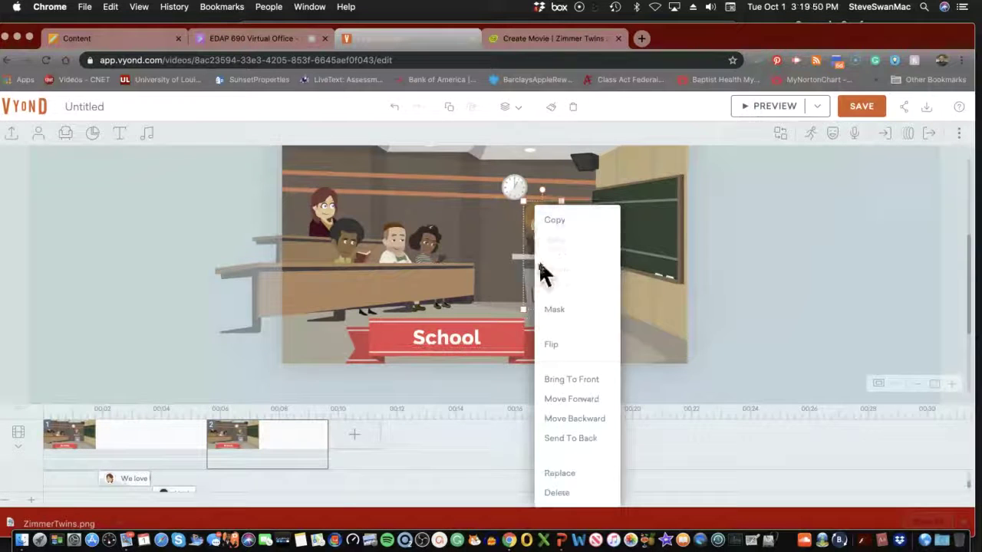
{"action": "left_click", "coordinate": [556, 346]}
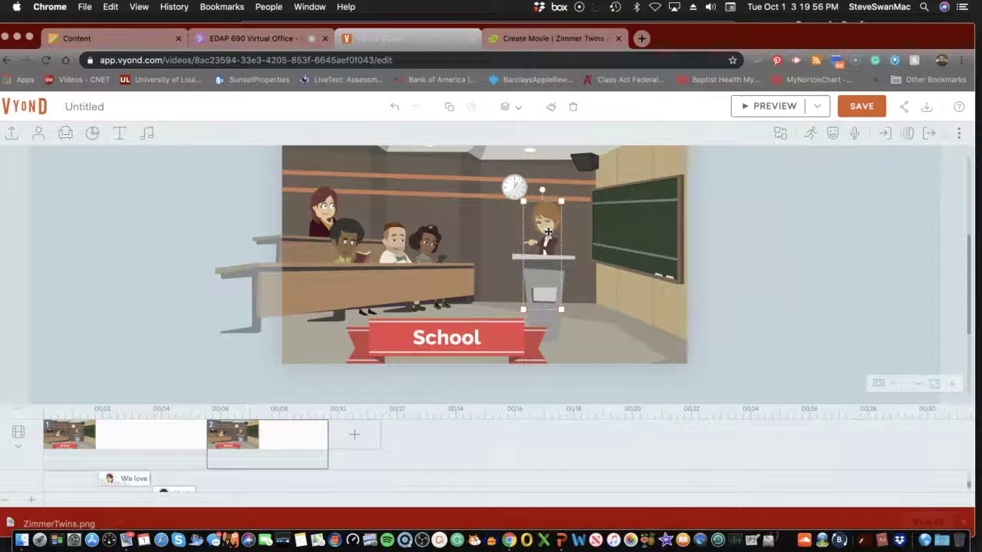
{"action": "mouse_move", "coordinate": [548, 232]}
{"action": "left_mouse_down"}
{"action": "mouse_move", "coordinate": [529, 244]}
{"action": "mouse_move", "coordinate": [542, 234]}
{"action": "left_mouse_up"}
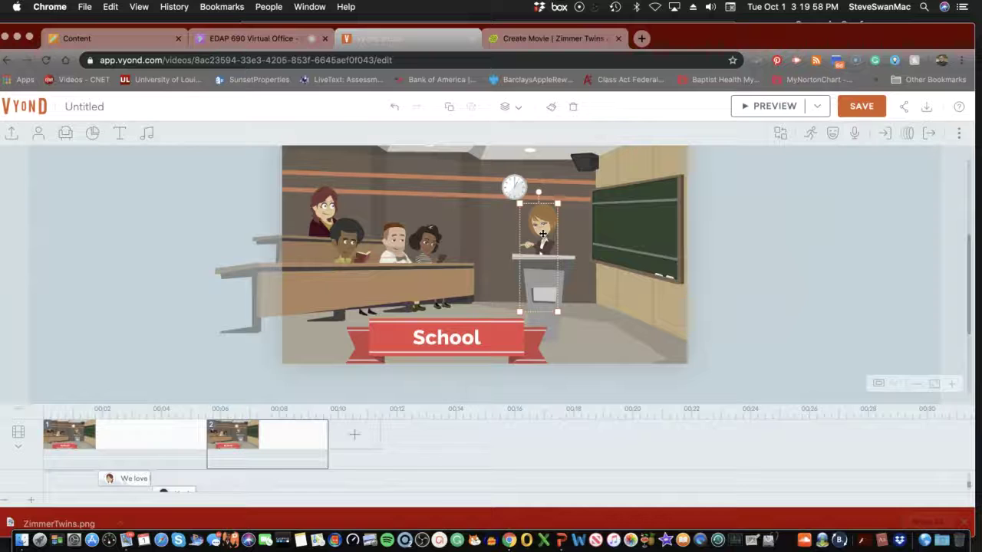
{"action": "left_click", "coordinate": [810, 135]}
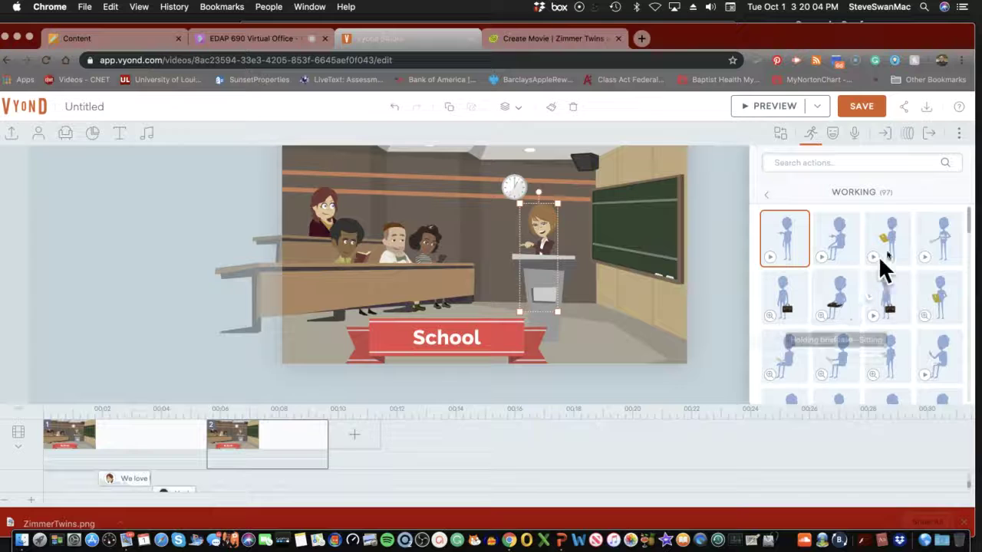
{"action": "left_click", "coordinate": [943, 241]}
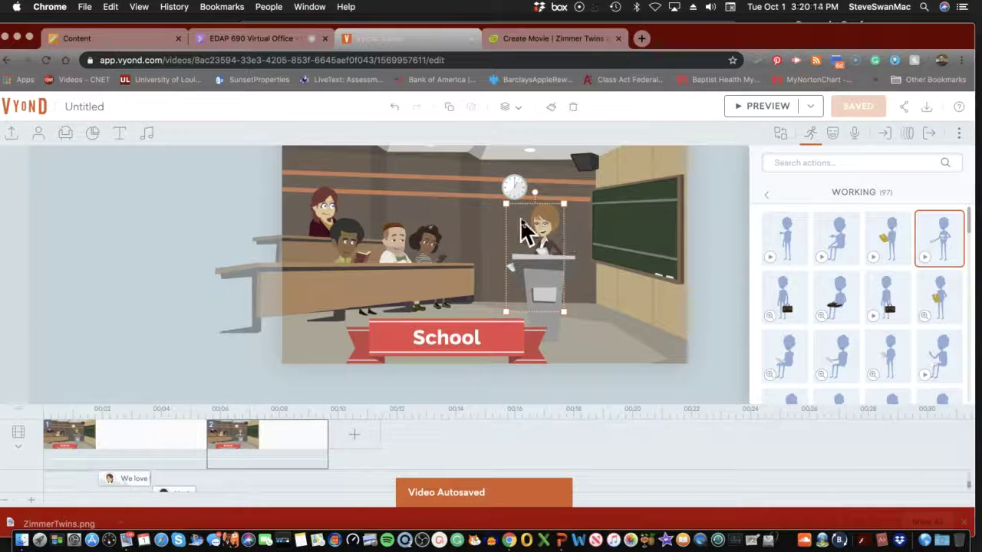
Generate the teacher's scene 2 text-to-speech line "Lets see what we know" in the Female - Joanna voice, and check its clip on the timeline
{"action": "left_click", "coordinate": [853, 135]}
{"action": "left_click", "coordinate": [844, 184]}
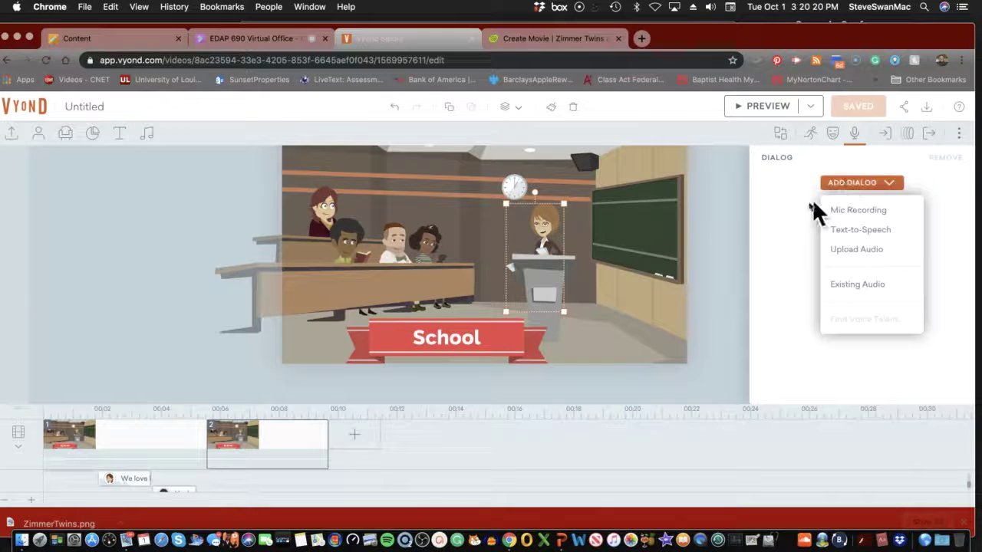
{"action": "left_click", "coordinate": [857, 230]}
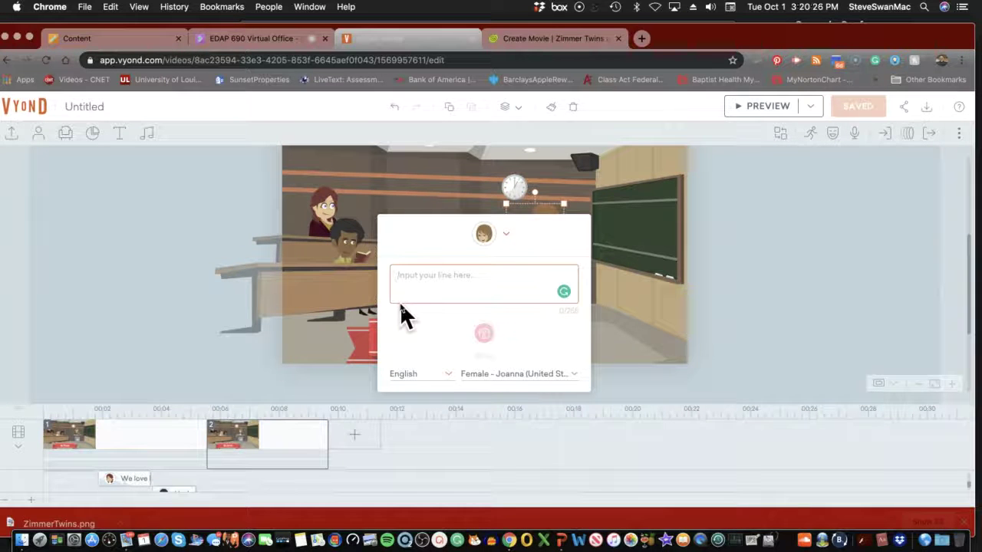
{"action": "type", "text": "Lets see what we know"}
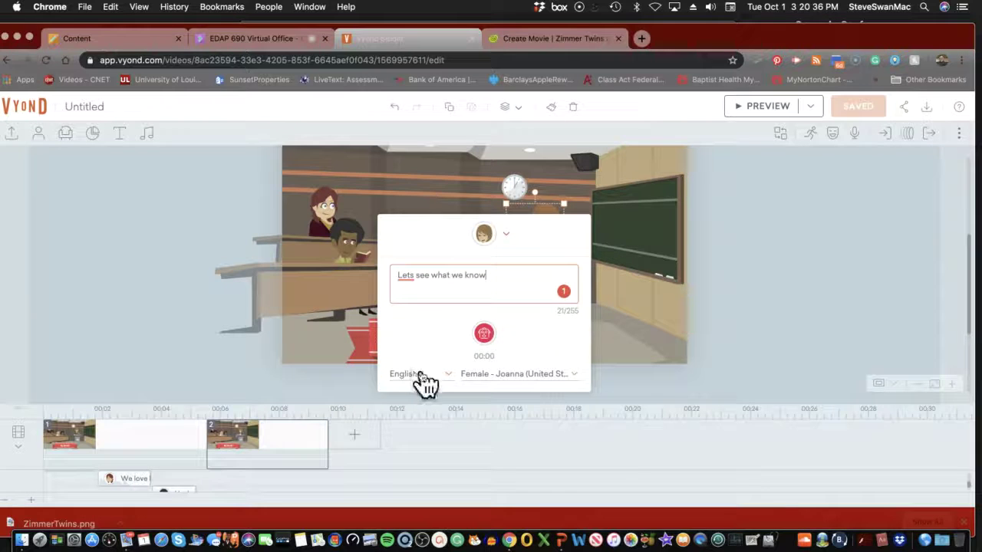
{"action": "left_click", "coordinate": [486, 334]}
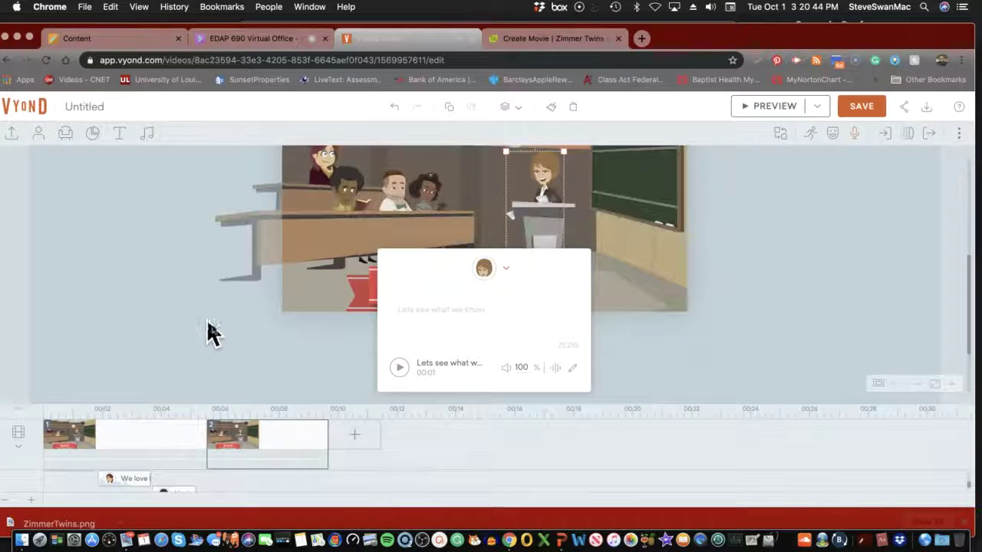
{"action": "scroll", "coordinate": [311, 449], "scroll_direction": "down", "scroll_amount": 1}
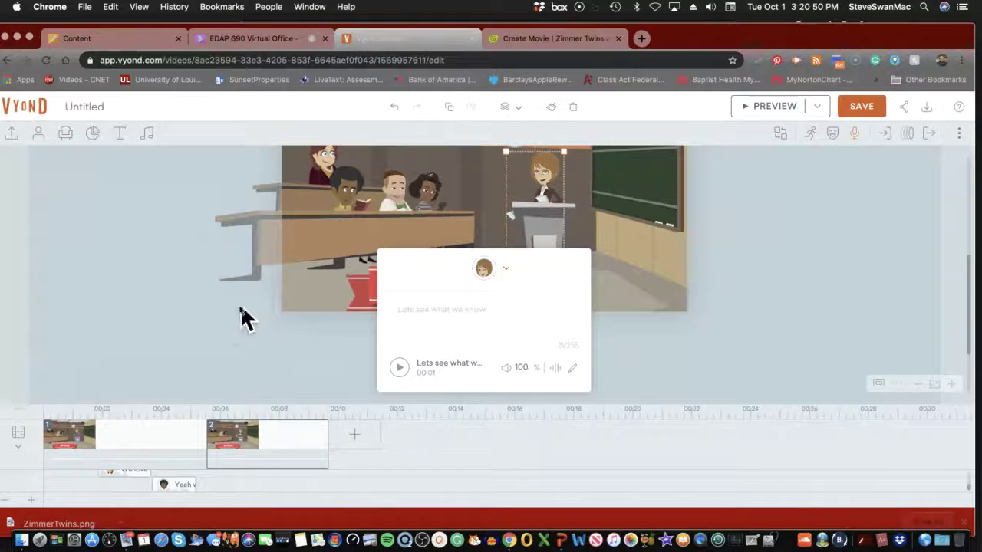
{"action": "scroll", "coordinate": [201, 359], "scroll_direction": "down", "scroll_amount": 2}
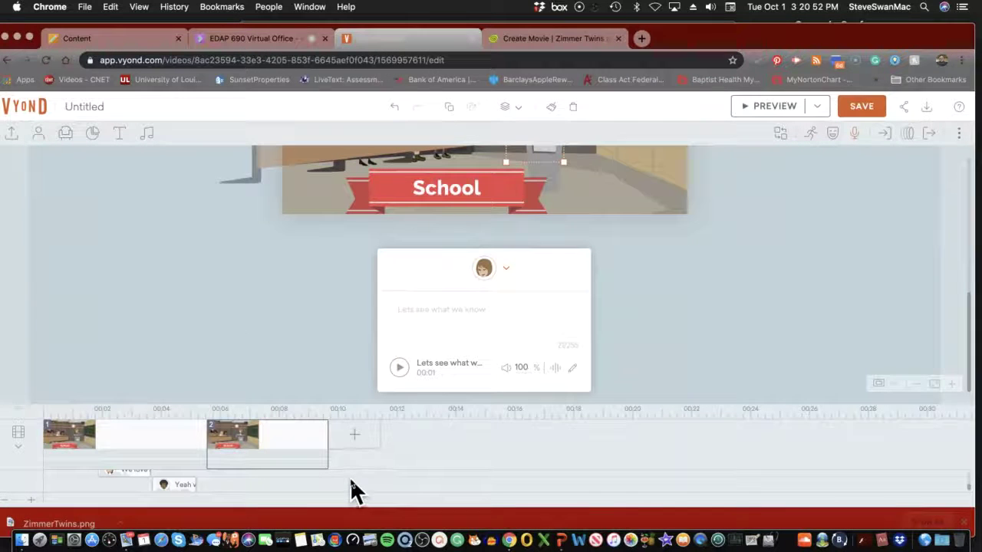
{"action": "scroll", "coordinate": [265, 483], "scroll_direction": "up", "scroll_amount": 2}
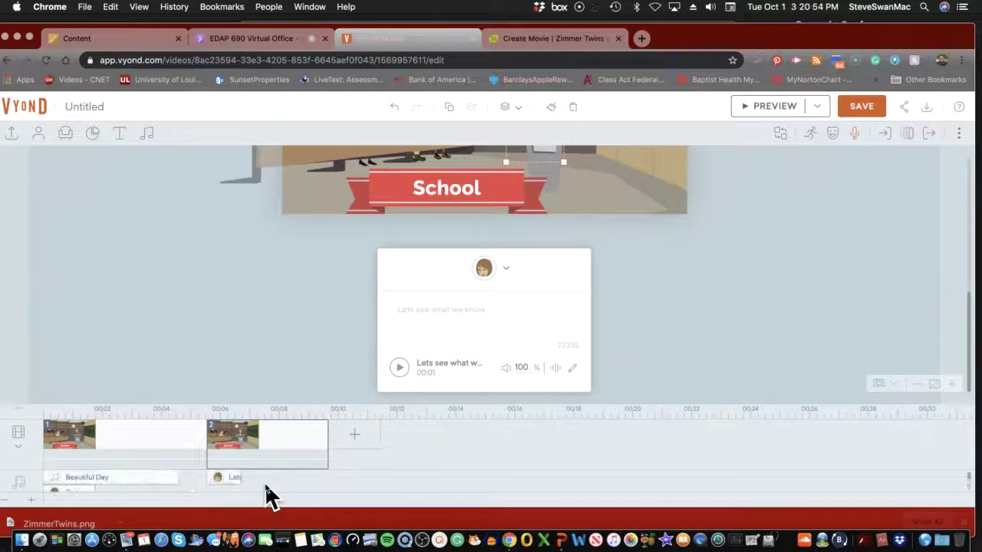
{"action": "scroll", "coordinate": [265, 482], "scroll_direction": "down", "scroll_amount": 2}
{"action": "scroll", "coordinate": [265, 481], "scroll_direction": "up", "scroll_amount": 2}
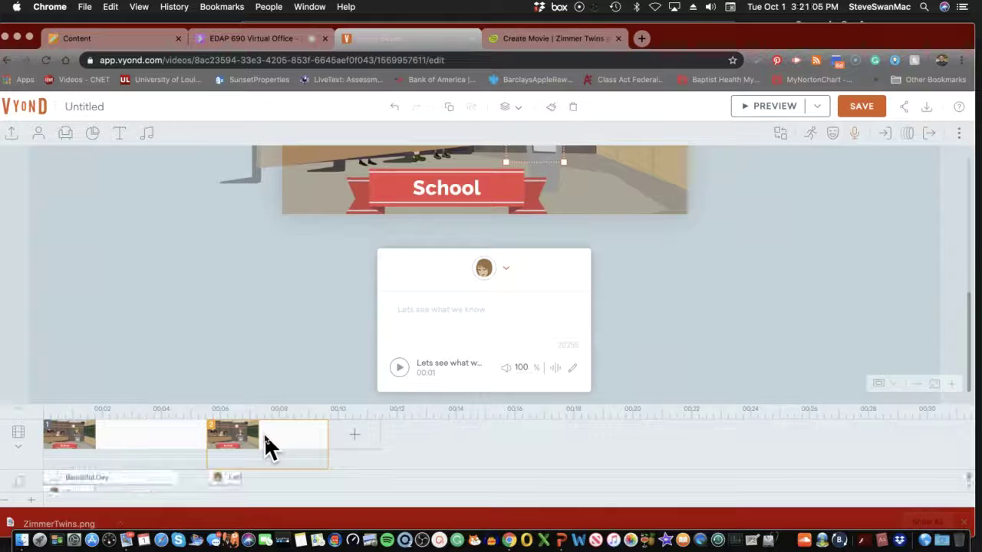
Title the video with the author's first name followed by "Test", and play a preview of both scenes
{"action": "left_click", "coordinate": [123, 109]}
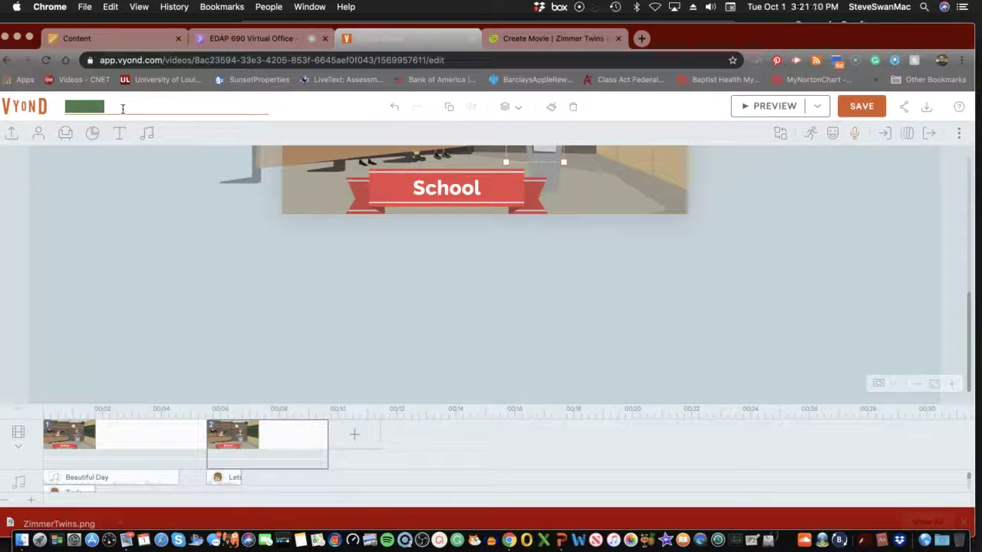
{"action": "type", "text": "Steve Test"}
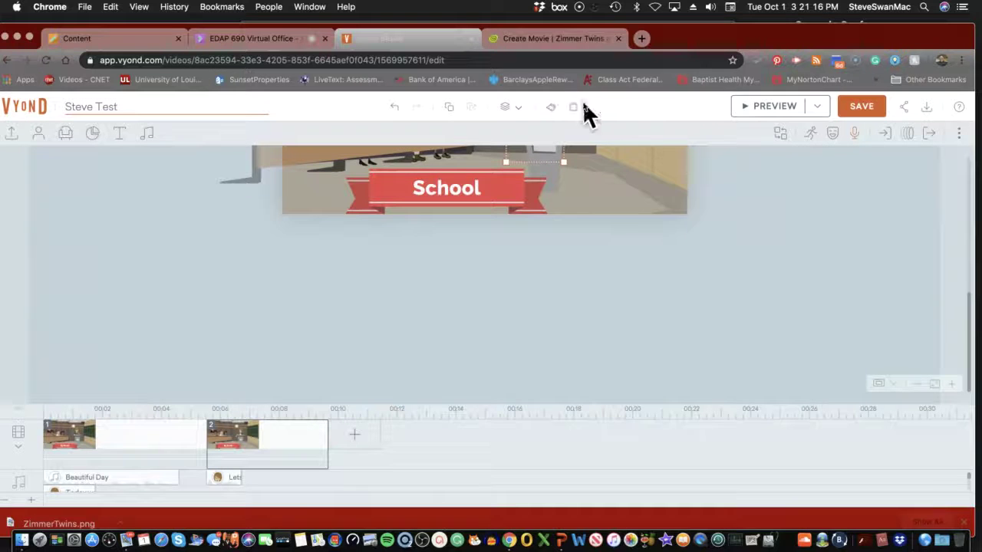
{"action": "left_click", "coordinate": [765, 113]}
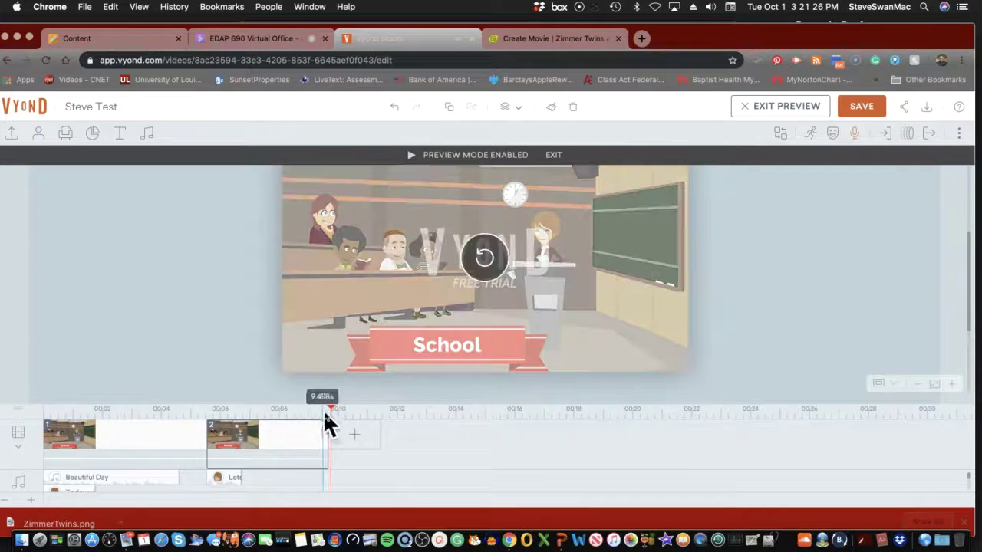
Return the playhead to the start of scene 1 and replay the full preview
{"action": "left_click_drag", "start_coordinate": [328, 403], "coordinate": [254, 385]}
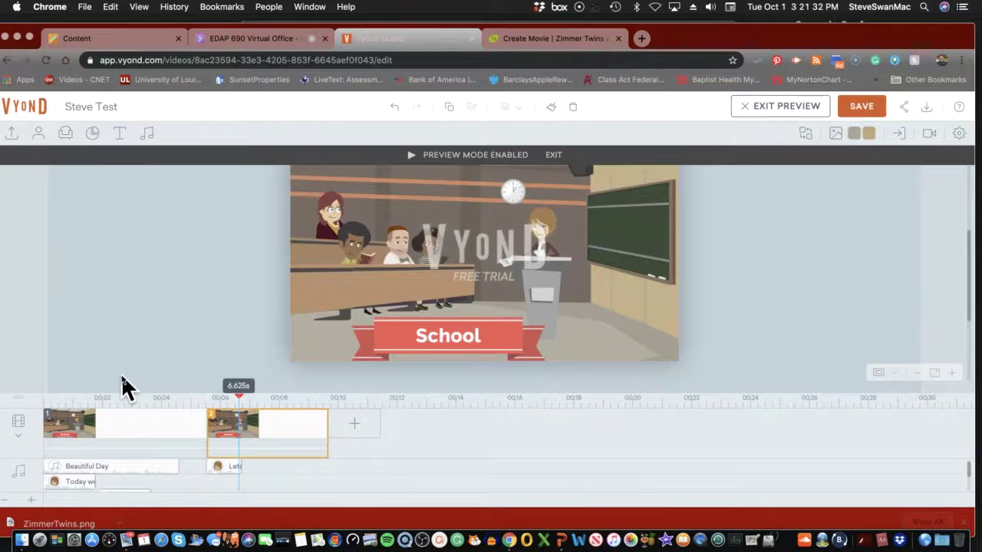
{"action": "left_click_drag", "start_coordinate": [126, 387], "coordinate": [4, 377]}
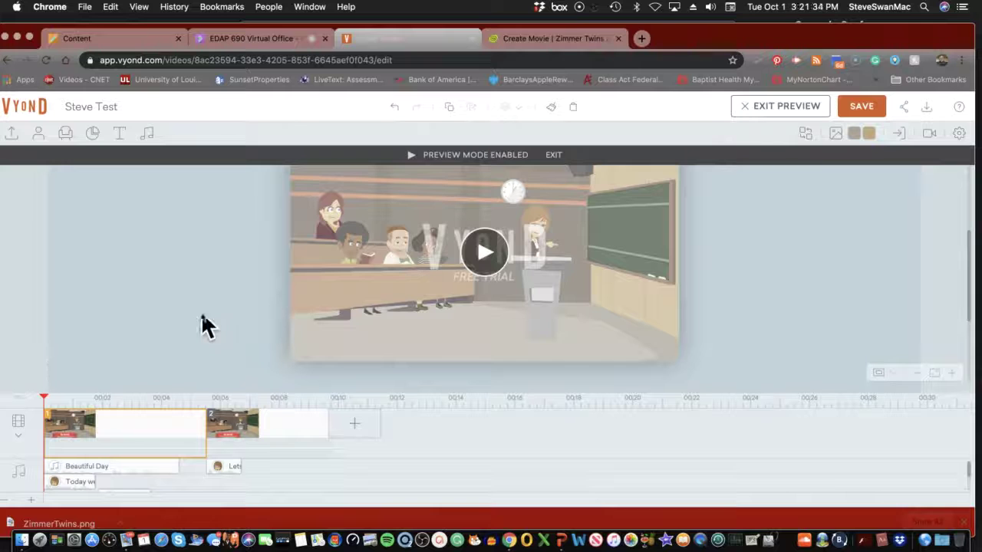
{"action": "left_click", "coordinate": [484, 255]}
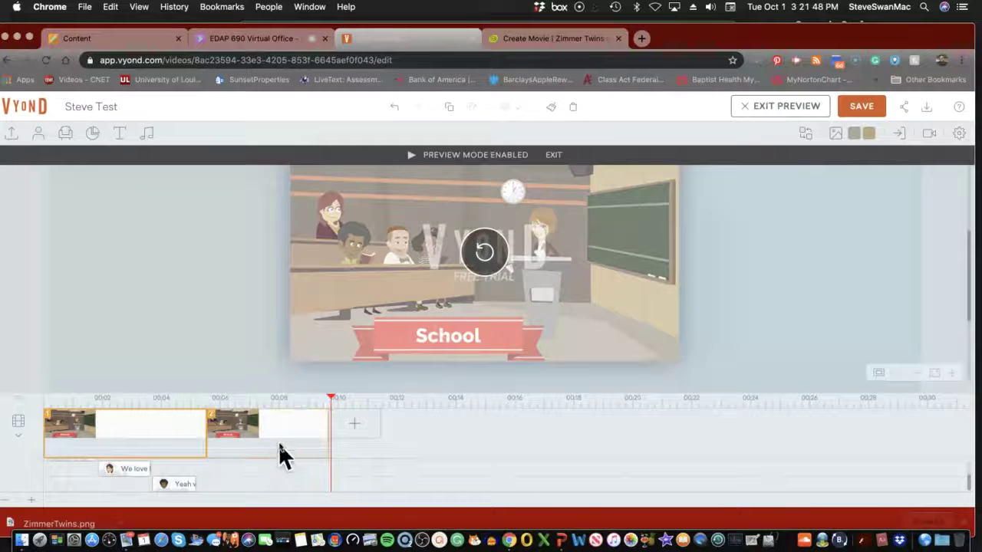
Move the teacher's scene 2 line to the audio row below, and extend the Beautiful Day music to about 10 seconds across both scenes
{"action": "left_click_drag", "start_coordinate": [742, 38], "coordinate": [753, 31]}
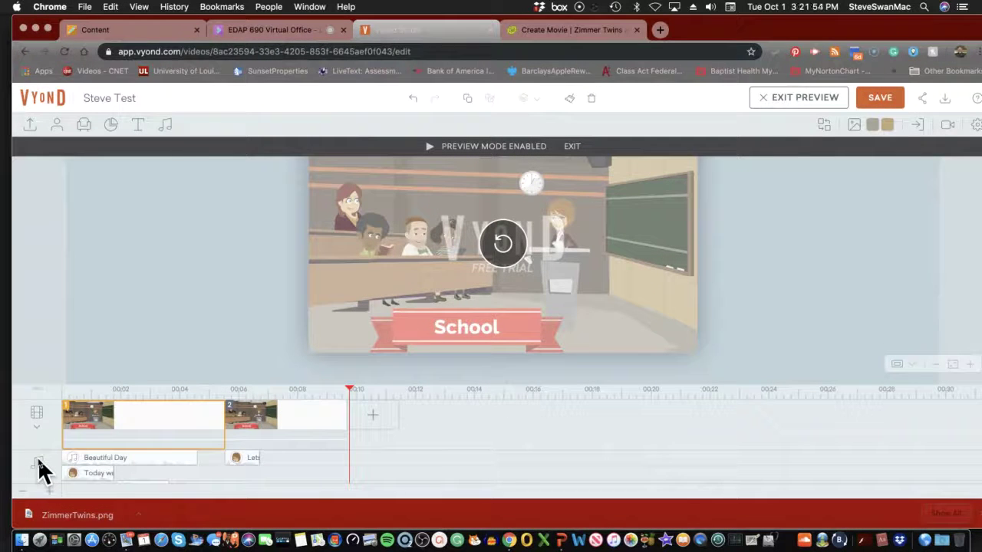
{"action": "left_click", "coordinate": [158, 461]}
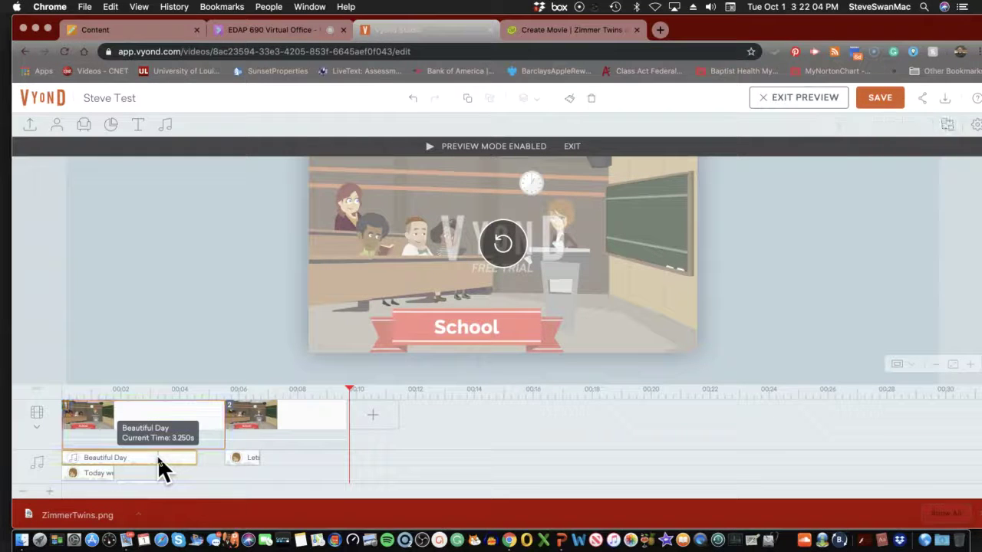
{"action": "left_click", "coordinate": [235, 456]}
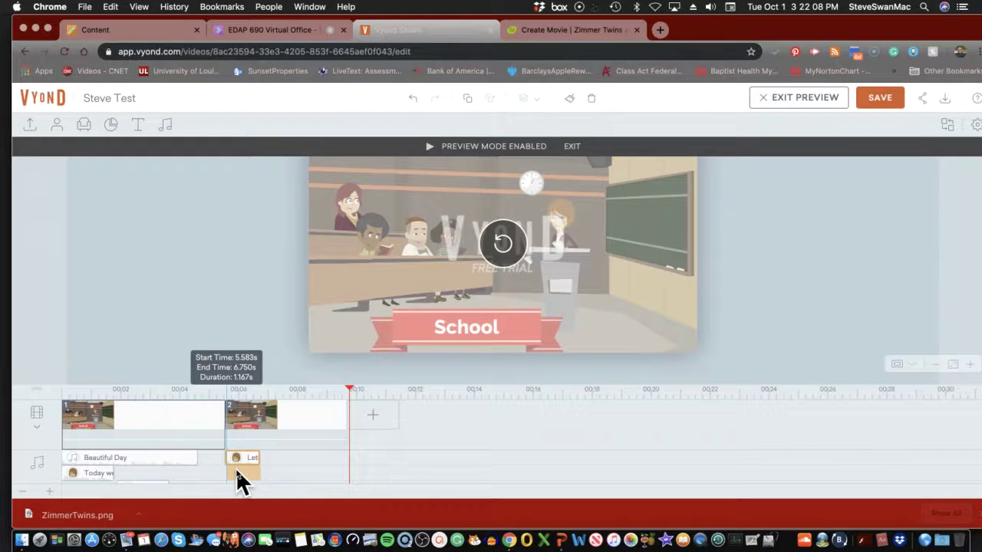
{"action": "left_click_drag", "start_coordinate": [235, 468], "coordinate": [235, 469]}
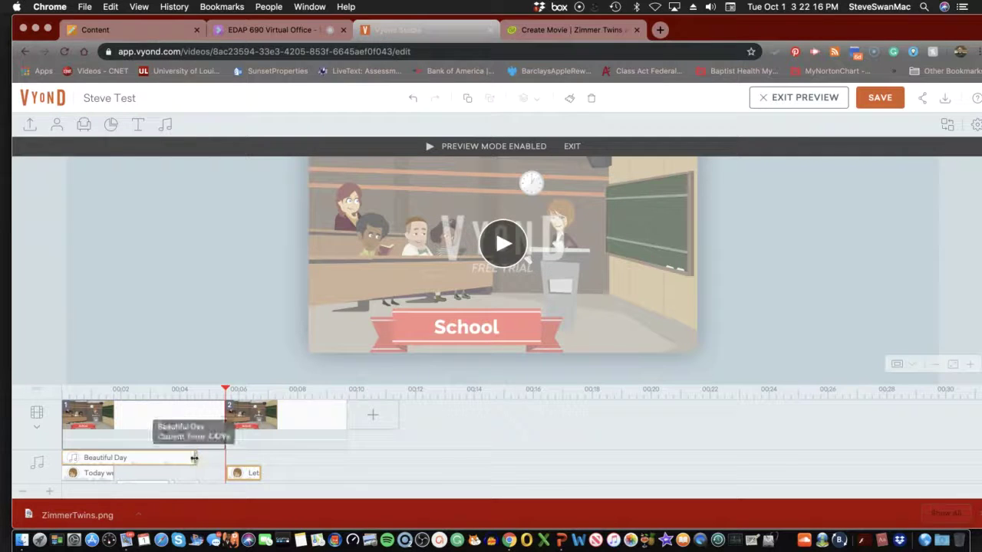
{"action": "left_click_drag", "start_coordinate": [194, 457], "coordinate": [342, 453]}
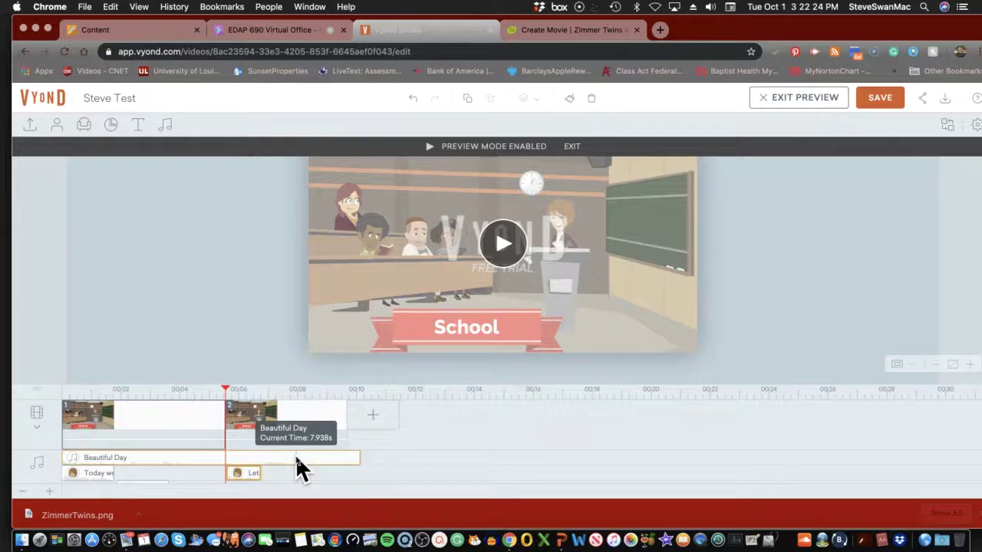
Open the Beautiful Day clip's audio settings, set its volume to 25% and play the music back
{"action": "right_click", "coordinate": [296, 456]}
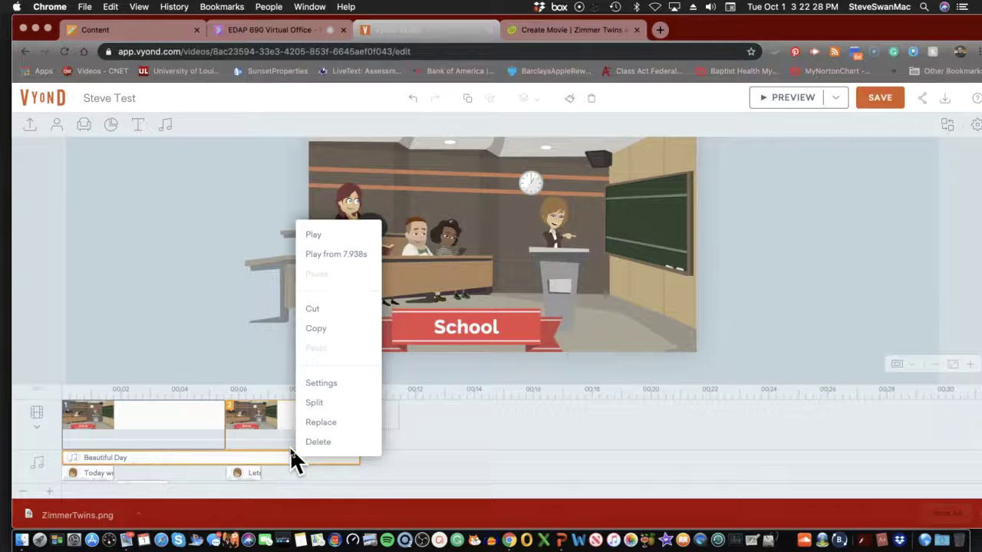
{"action": "left_click", "coordinate": [320, 383]}
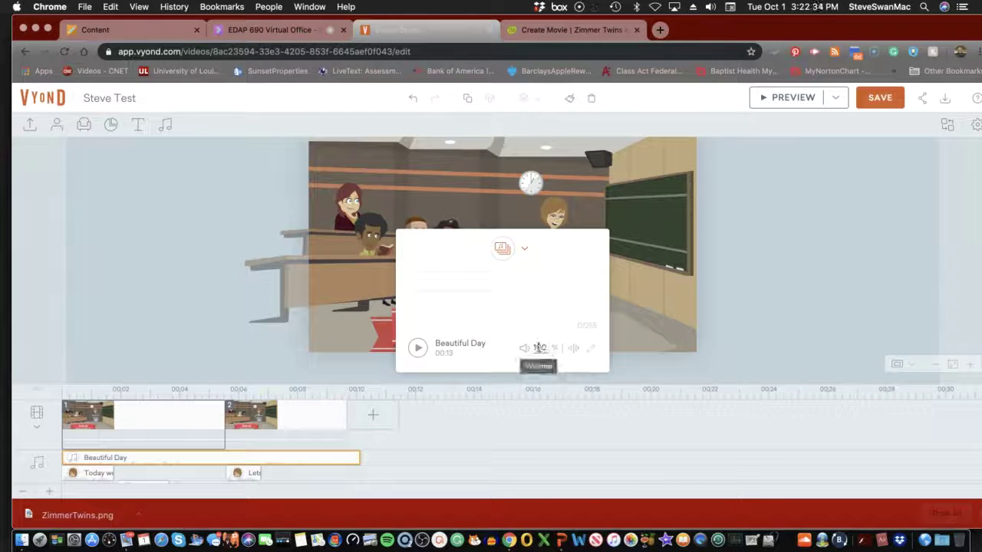
{"action": "double_click", "coordinate": [539, 347]}
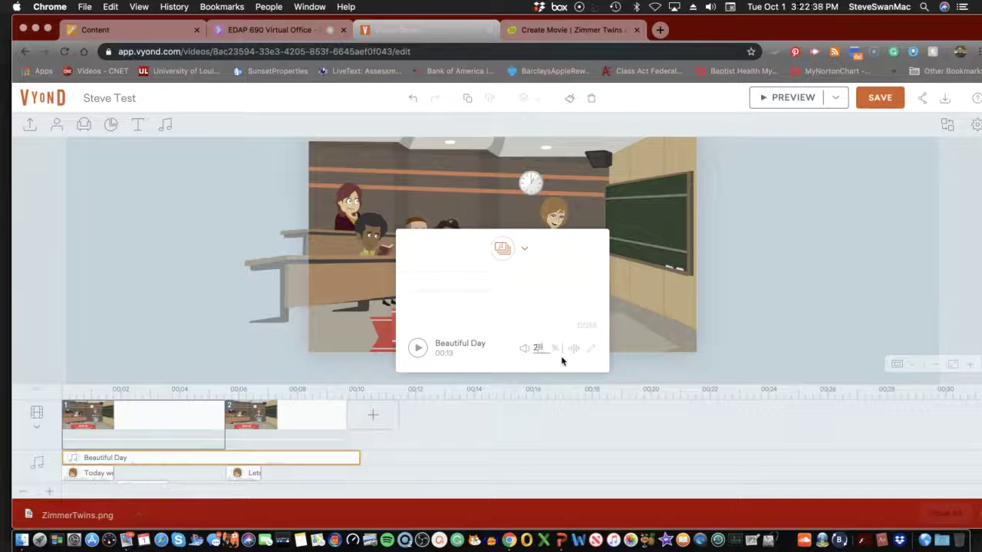
{"action": "type", "text": "5"}
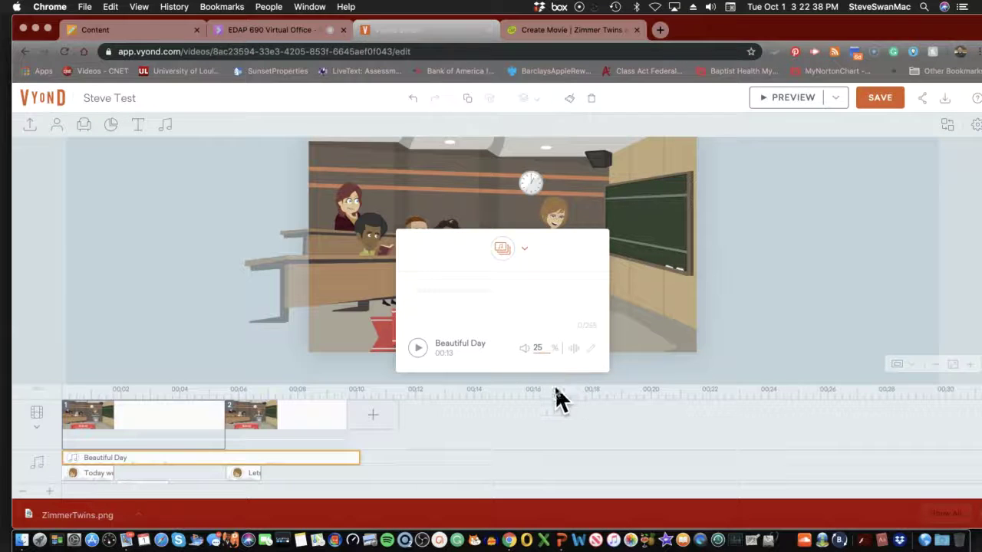
{"action": "left_click", "coordinate": [419, 350]}
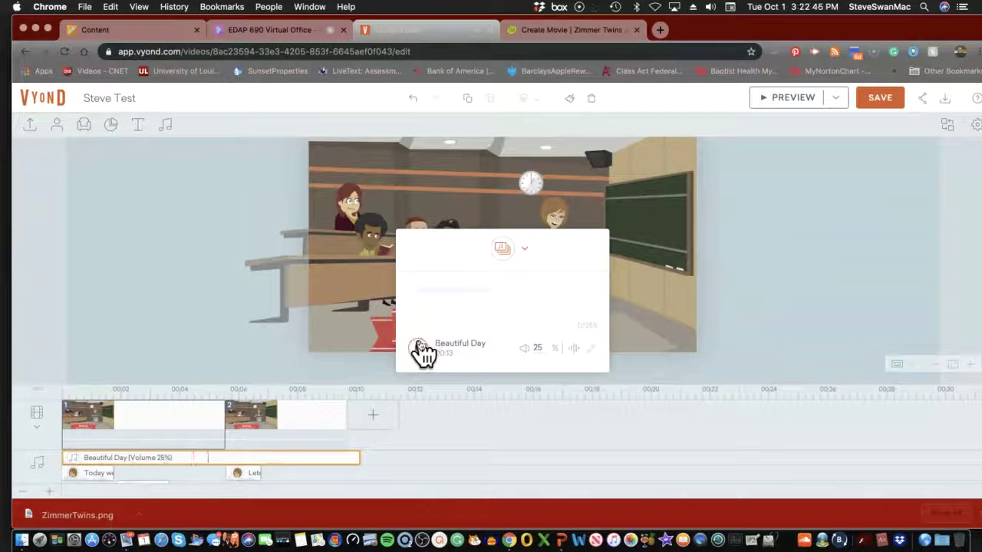
Lower the Beautiful Day clip's volume to 10% and play it back to check the level
{"action": "left_click", "coordinate": [536, 348]}
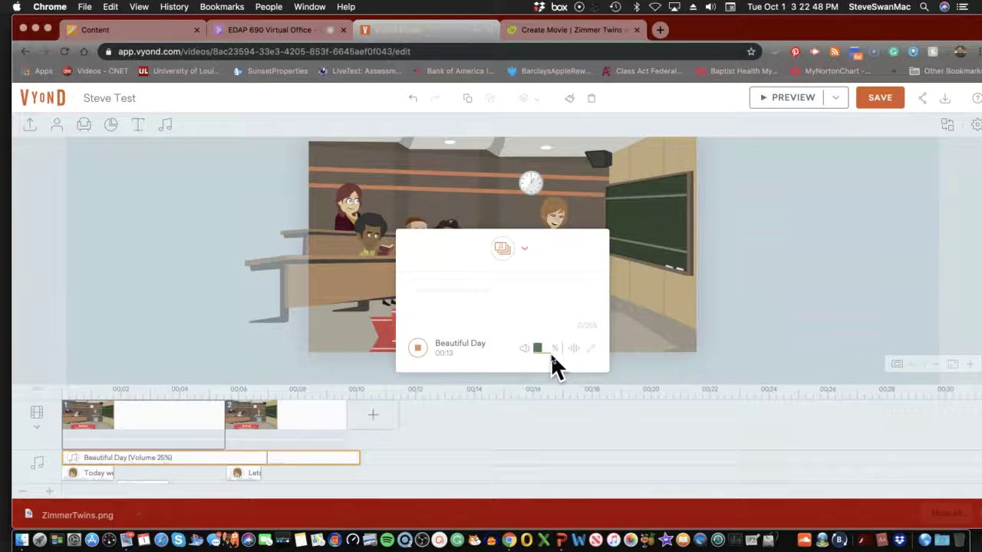
{"action": "type", "text": "1"}
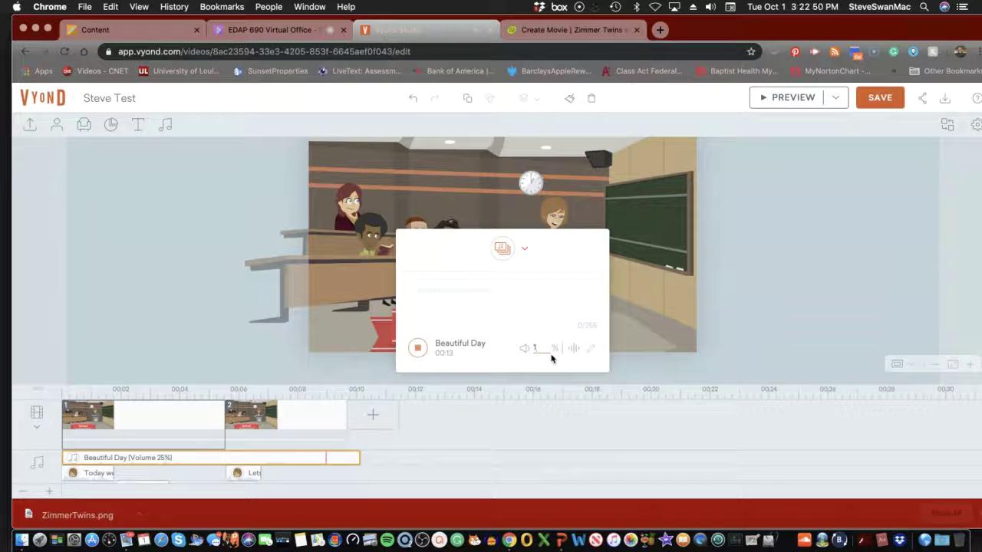
{"action": "type", "text": "0"}
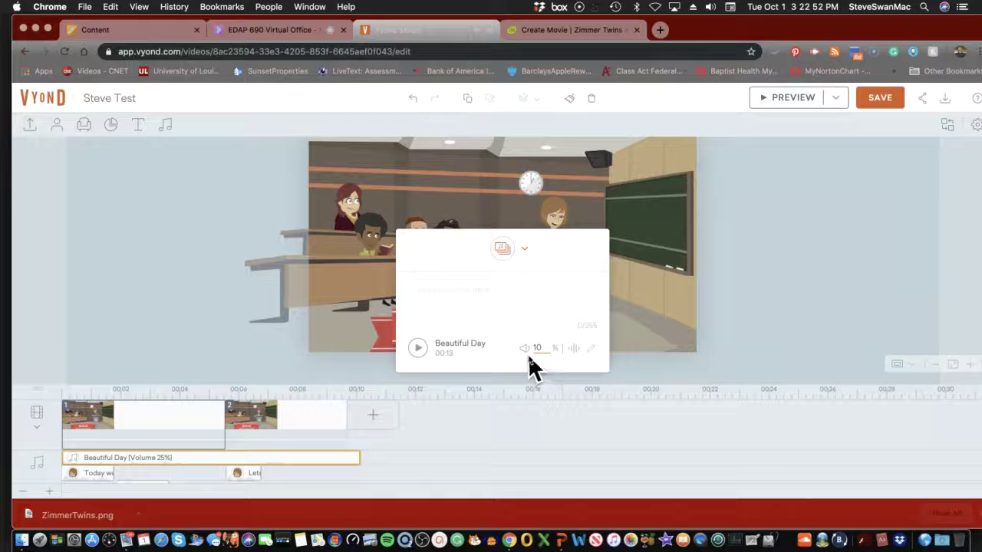
{"action": "left_click", "coordinate": [418, 348]}
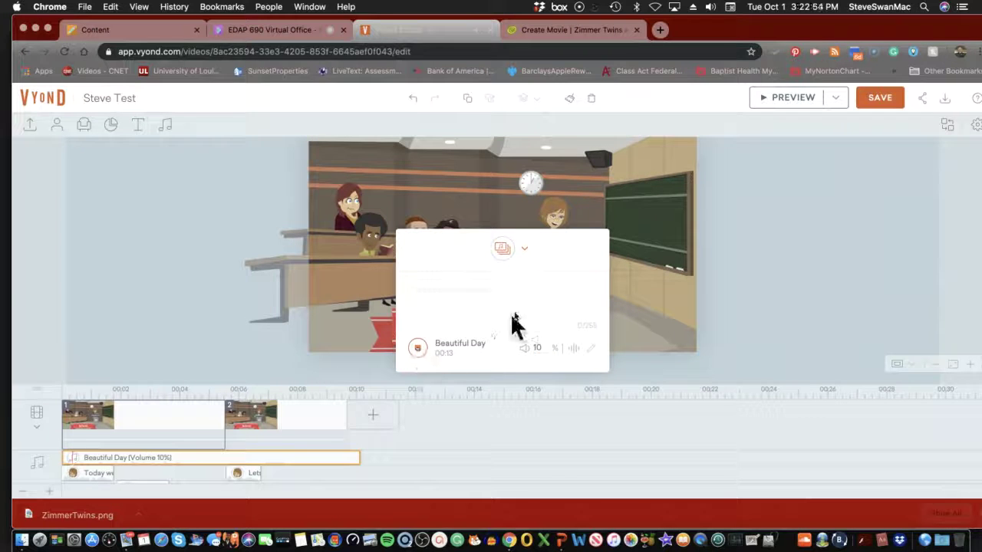
{"action": "left_click", "coordinate": [527, 256]}
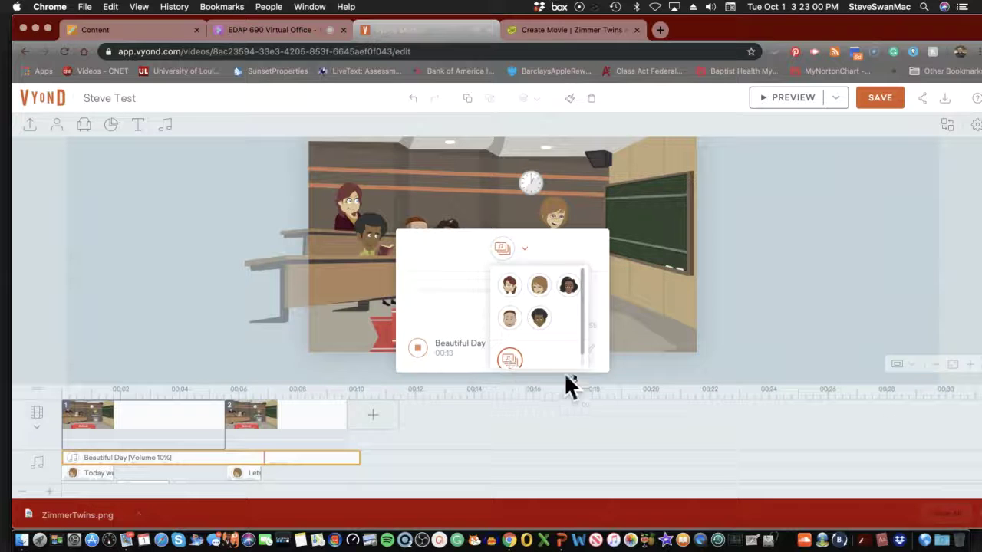
{"action": "left_click", "coordinate": [642, 349]}
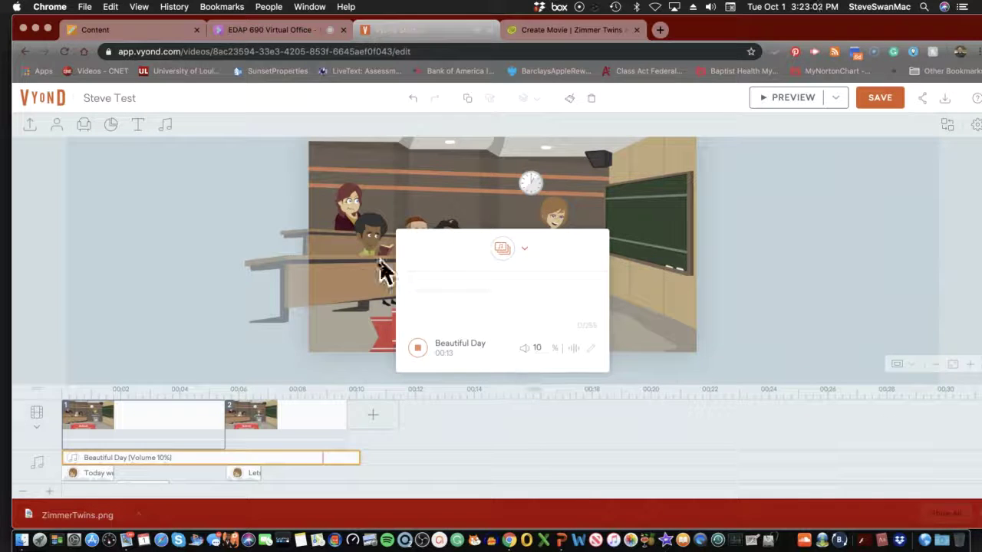
{"action": "left_click", "coordinate": [416, 348]}
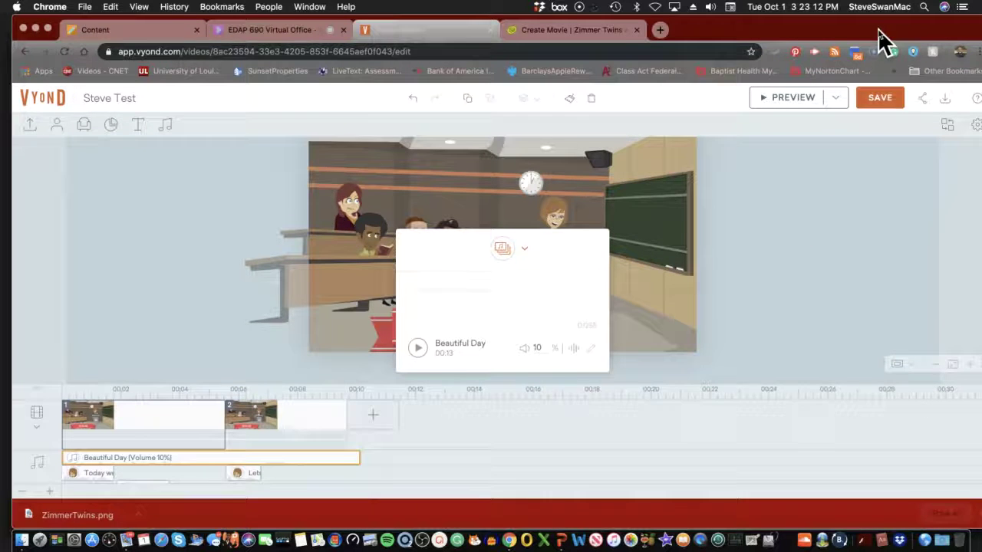
Save the video and dismiss the tip about downloading and sharing
{"action": "left_click_drag", "start_coordinate": [878, 28], "coordinate": [816, 32]}
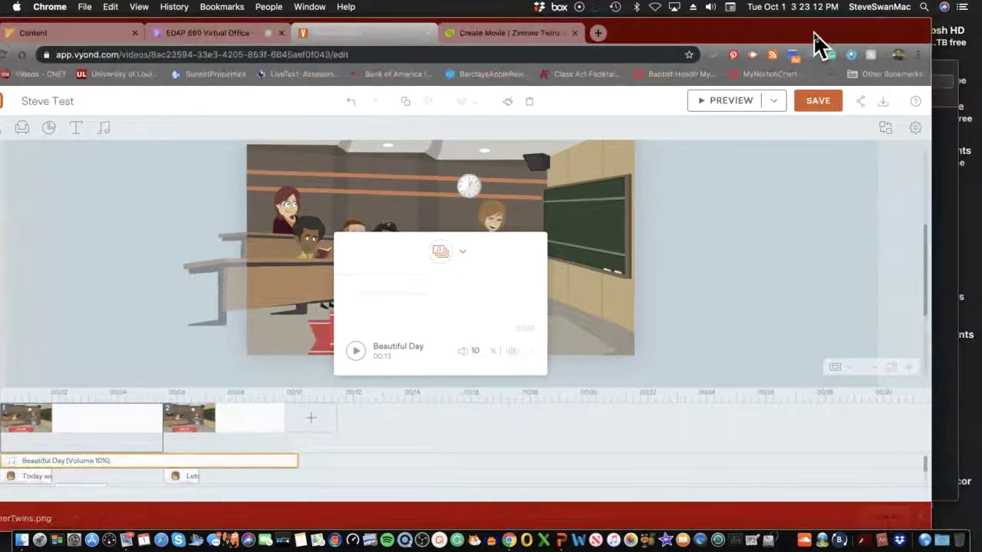
{"action": "left_click", "coordinate": [811, 110]}
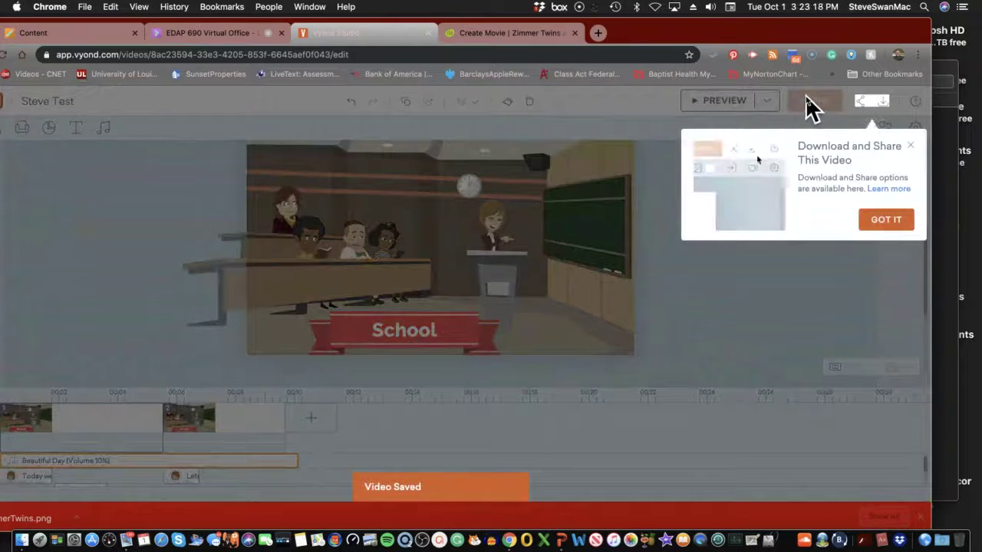
{"action": "left_click", "coordinate": [884, 223]}
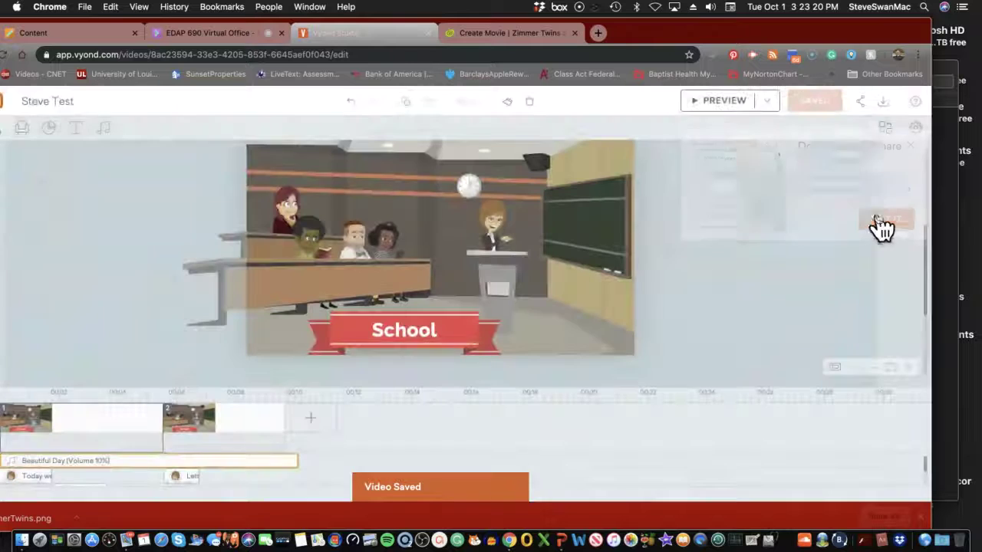
Enable the video's view-only sharing link, copy the link and finish sharing
{"action": "left_click", "coordinate": [860, 103]}
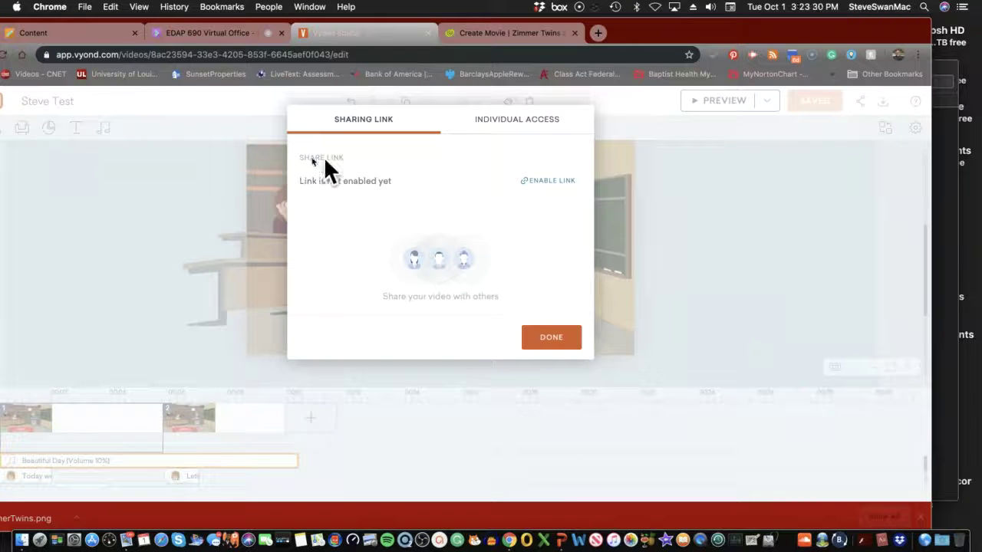
{"action": "left_click", "coordinate": [549, 184]}
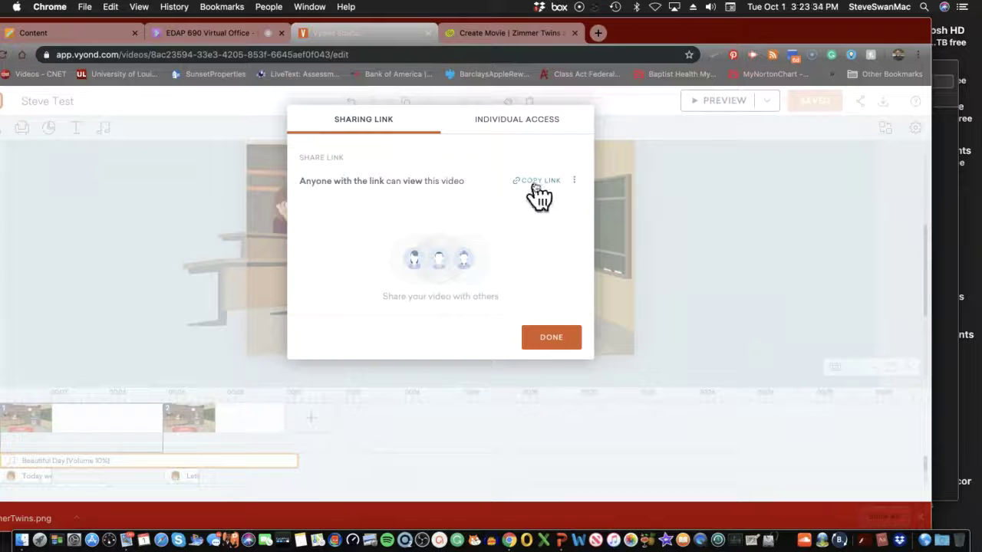
{"action": "left_click", "coordinate": [534, 182]}
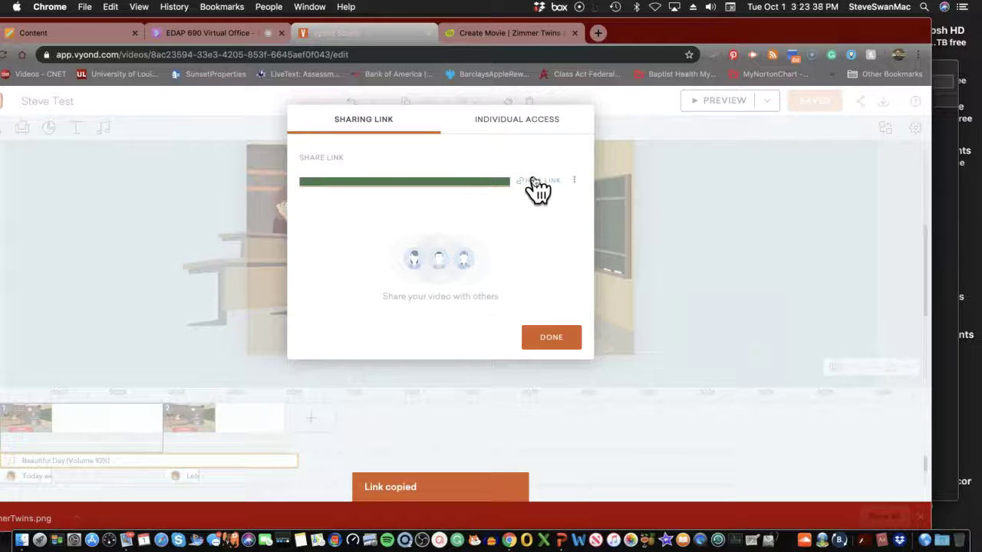
{"action": "left_click", "coordinate": [540, 339]}
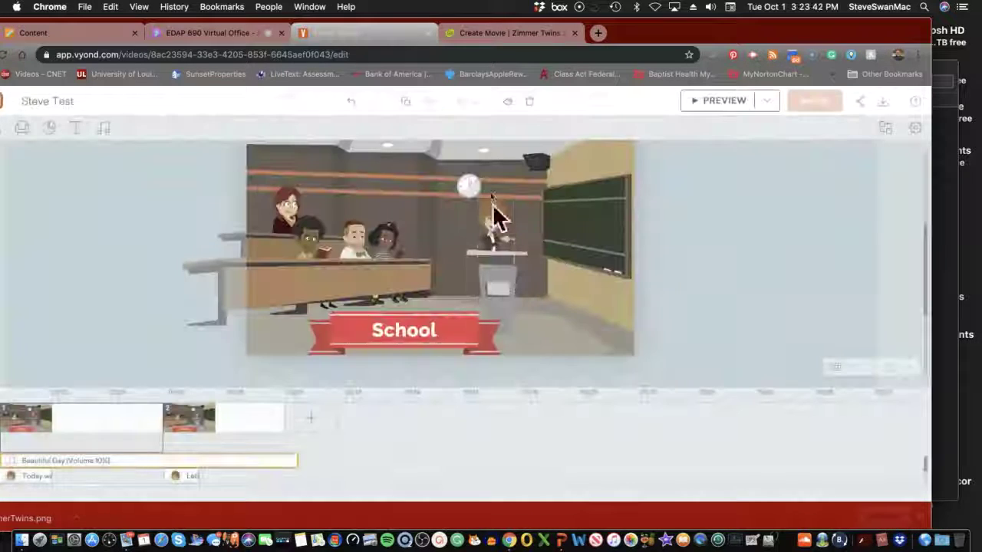
Close the Vyond editor, return to the Module 4 assignment in Blackboard and review the seven digital storytelling elements
{"action": "left_click", "coordinate": [428, 33]}
{"action": "left_click_drag", "start_coordinate": [496, 36], "coordinate": [676, 60]}
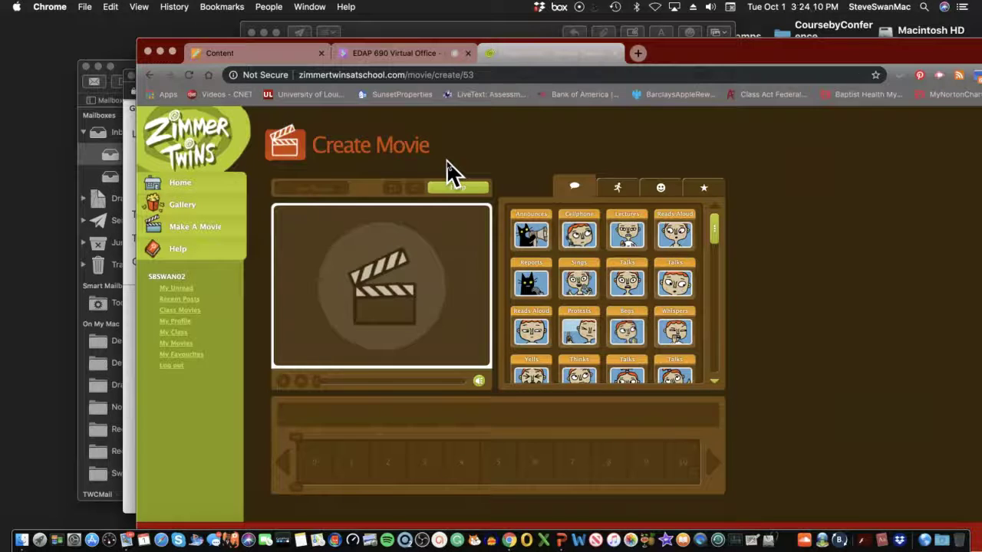
{"action": "left_click", "coordinate": [244, 49]}
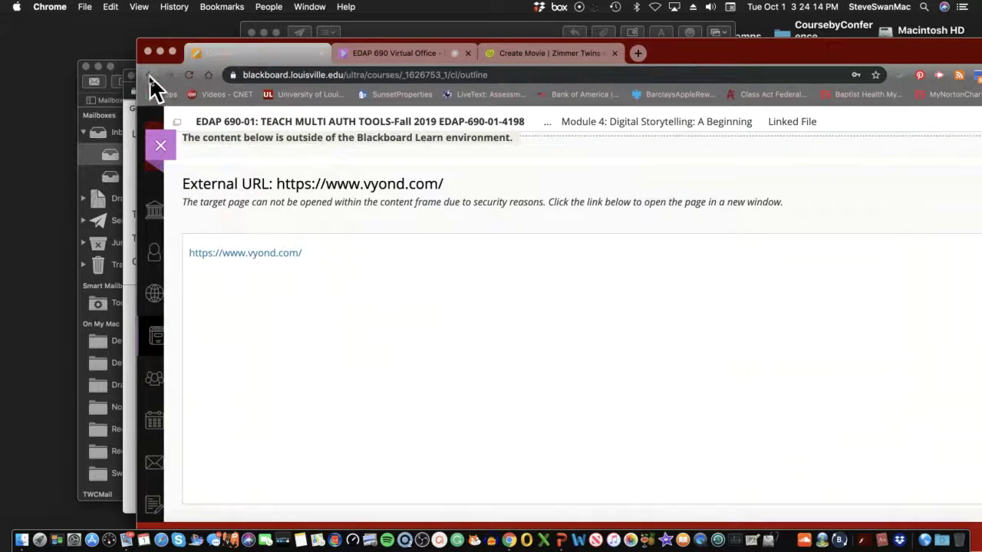
{"action": "left_click", "coordinate": [178, 82]}
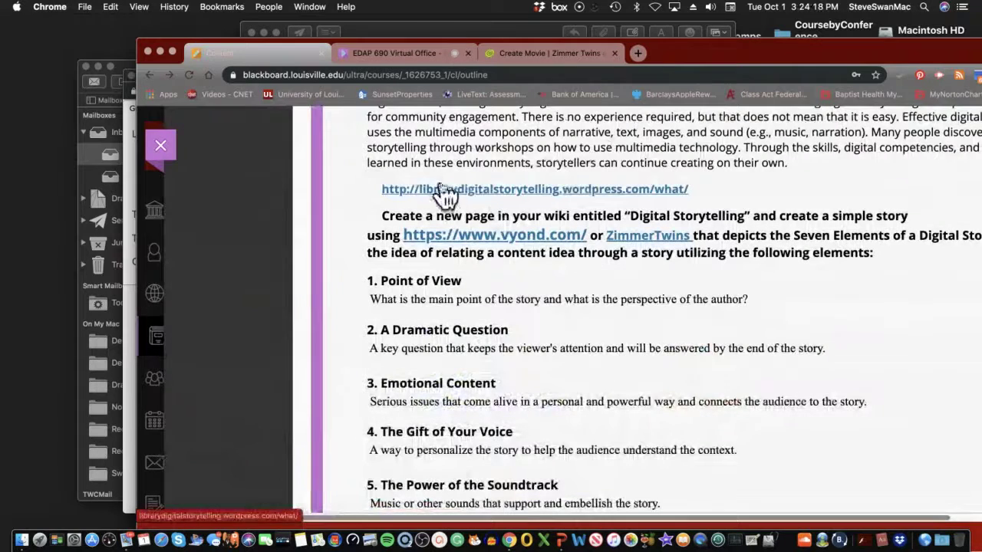
{"action": "scroll", "coordinate": [444, 185], "scroll_direction": "down", "scroll_amount": 2}
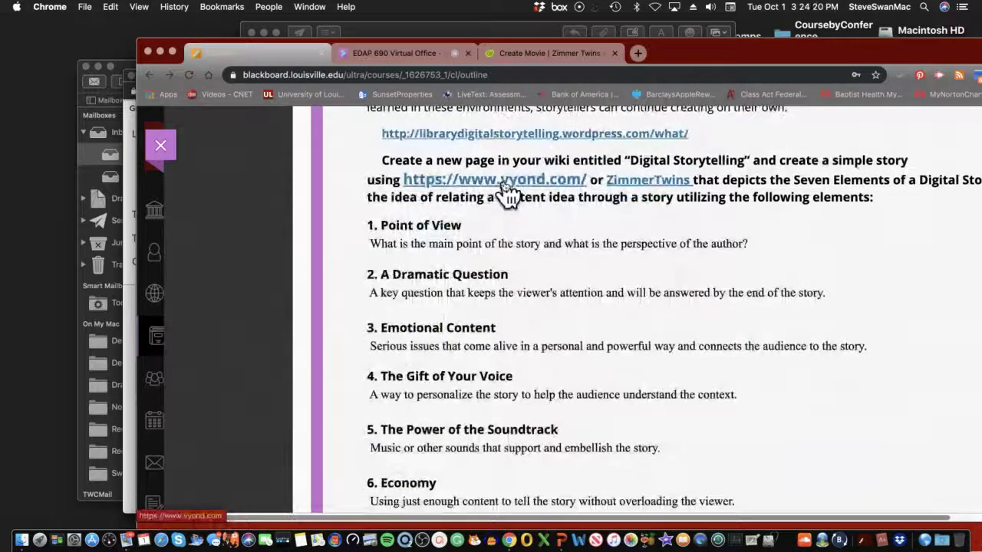
{"action": "scroll", "coordinate": [507, 188], "scroll_direction": "down", "scroll_amount": 1}
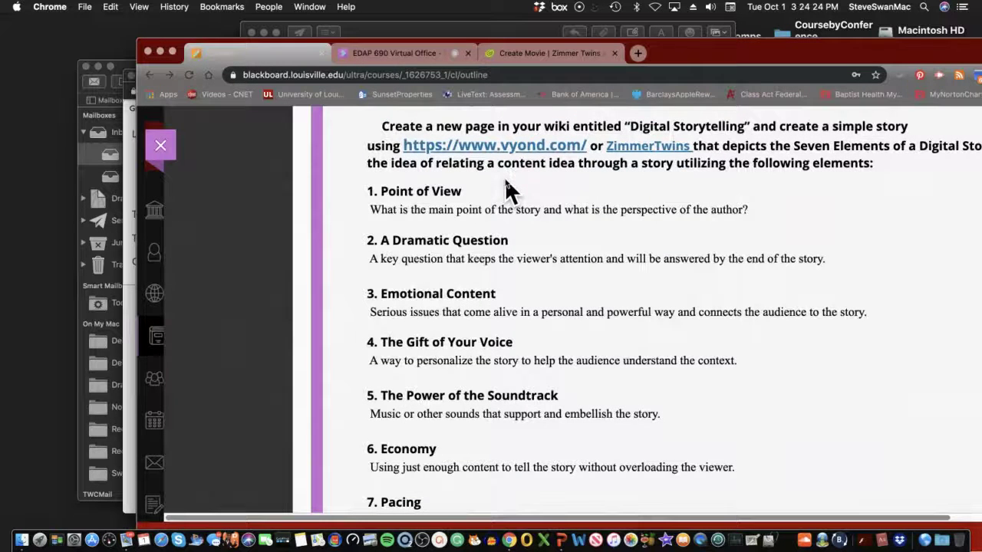
Read through the seven storytelling elements in the assignment, from Point of View to Pacing
{"action": "scroll", "coordinate": [506, 184], "scroll_direction": "down", "scroll_amount": 1}
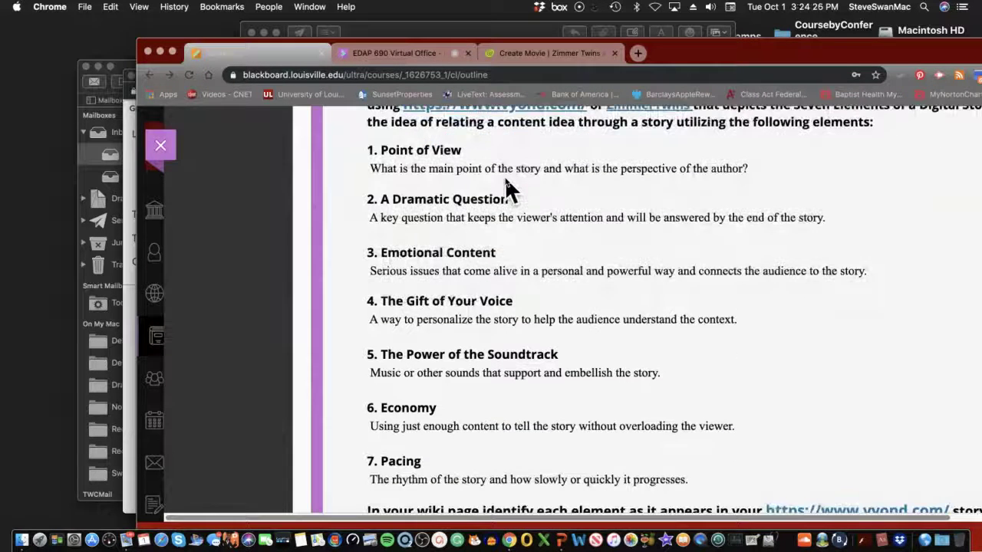
{"action": "scroll", "coordinate": [506, 184], "scroll_direction": "down", "scroll_amount": 1}
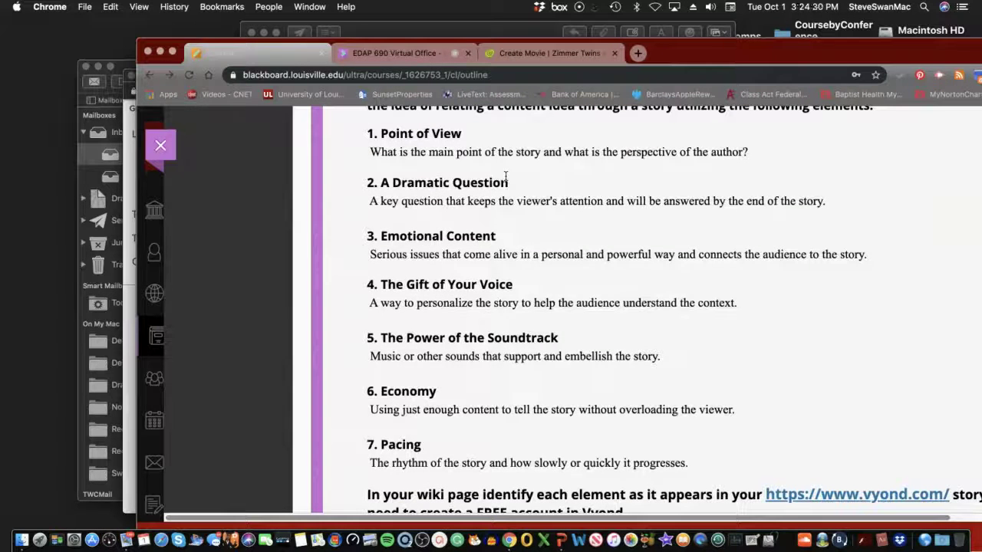
{"action": "scroll", "coordinate": [505, 176], "scroll_direction": "up", "scroll_amount": 3}
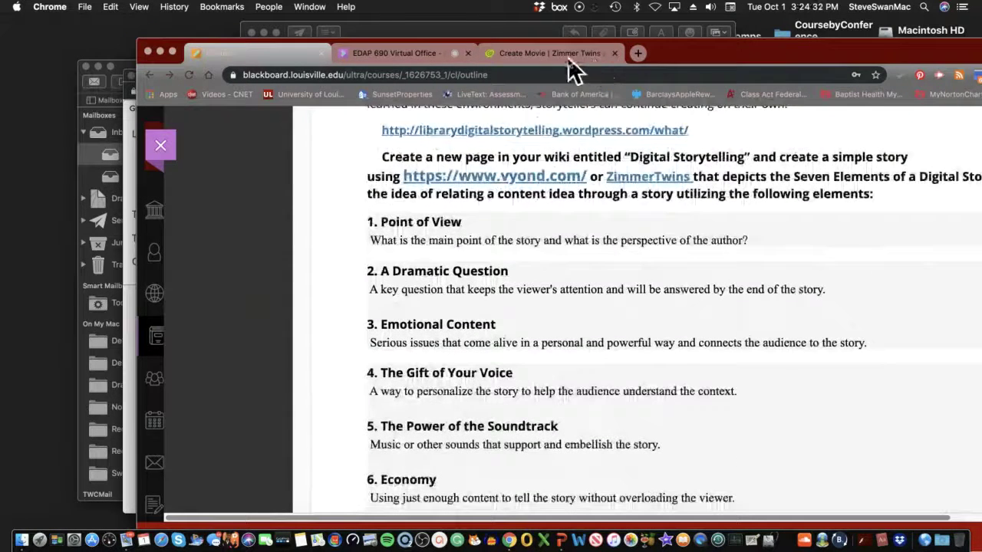
Switch to the Zimmer Twins movie creator and look through its speech, action, emotion and title-card clip categories
{"action": "left_click", "coordinate": [568, 58]}
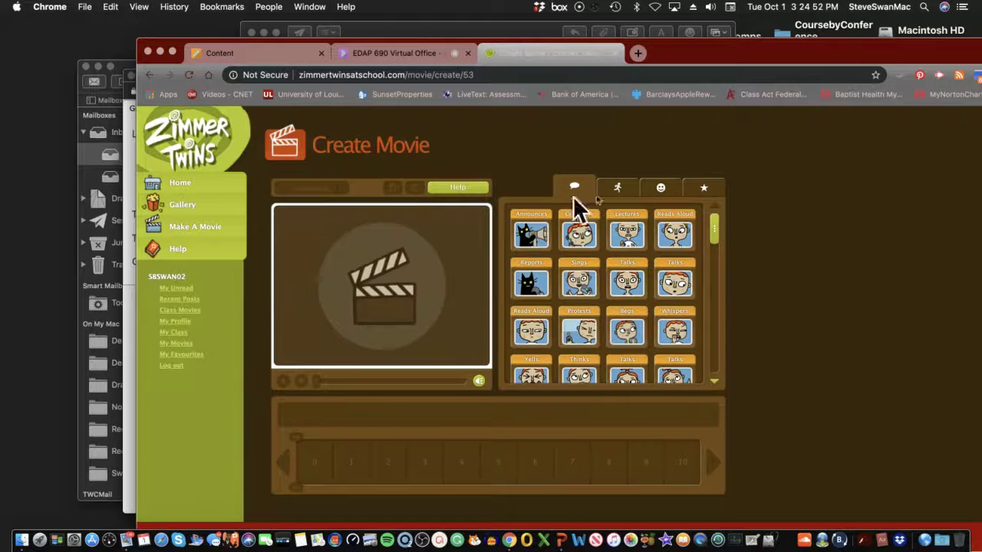
{"action": "left_click", "coordinate": [618, 192]}
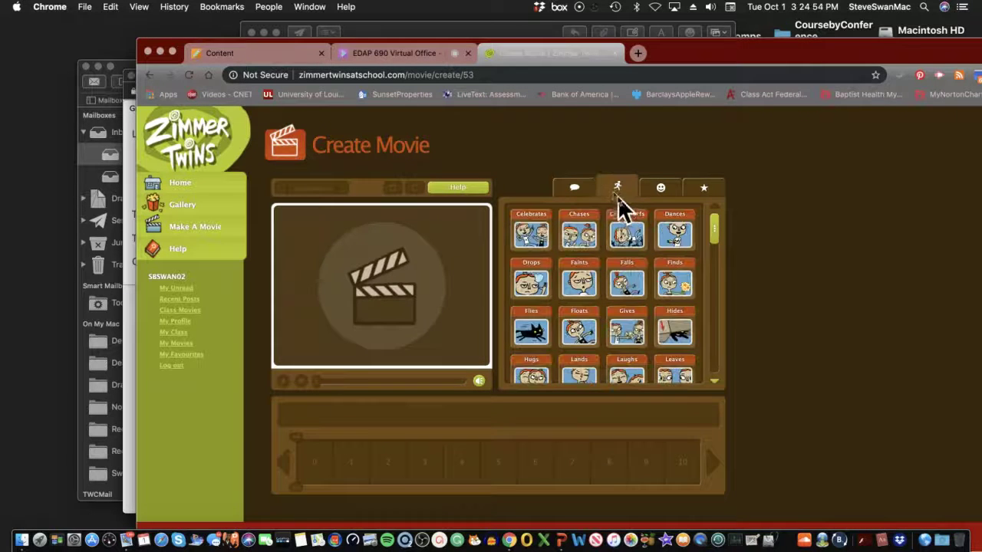
{"action": "left_click", "coordinate": [669, 191]}
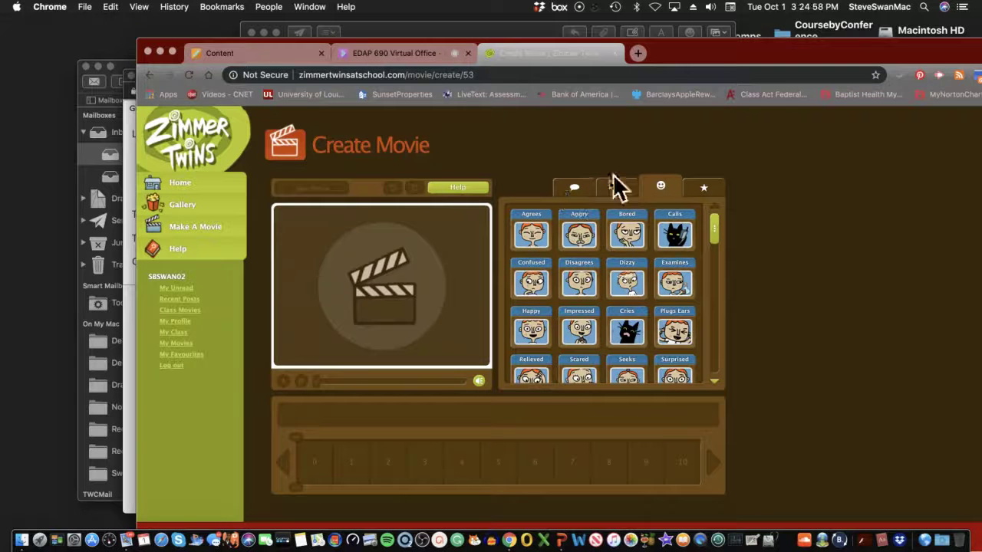
{"action": "left_click", "coordinate": [697, 192]}
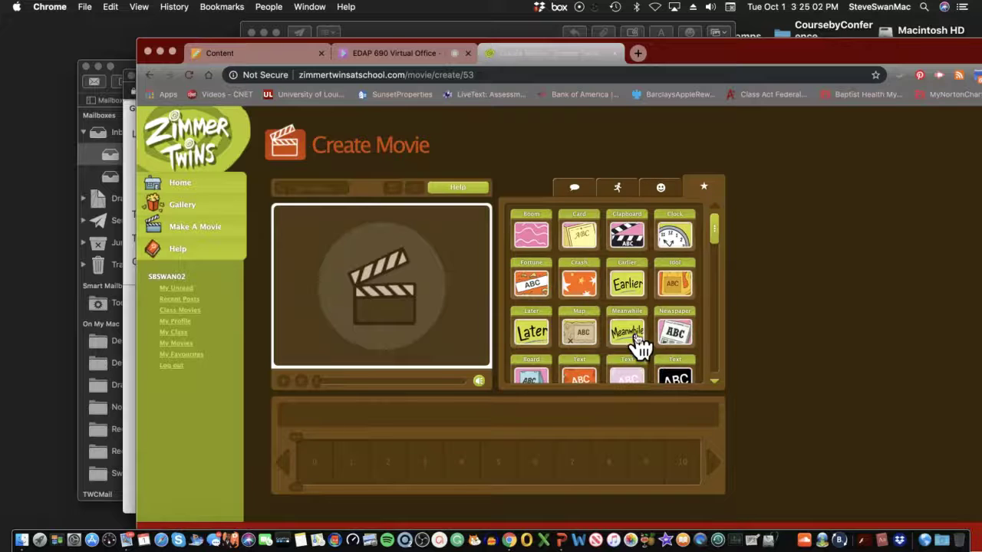
{"action": "scroll", "coordinate": [637, 345], "scroll_direction": "down", "scroll_amount": 1}
{"action": "scroll", "coordinate": [639, 347], "scroll_direction": "up", "scroll_amount": 1}
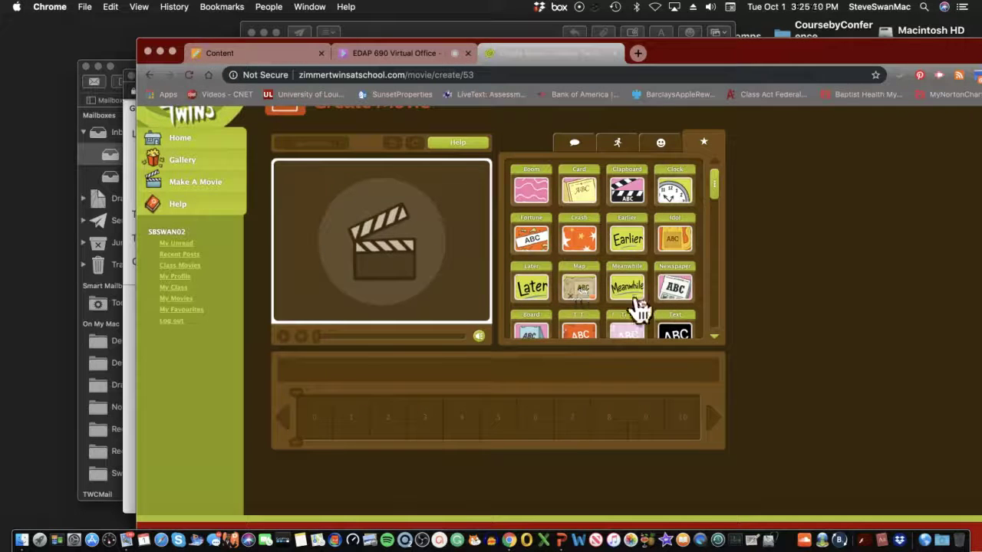
Add a Clapboard title clip reading "What is Gravity", preview it and rewind to the start
{"action": "left_click", "coordinate": [632, 193]}
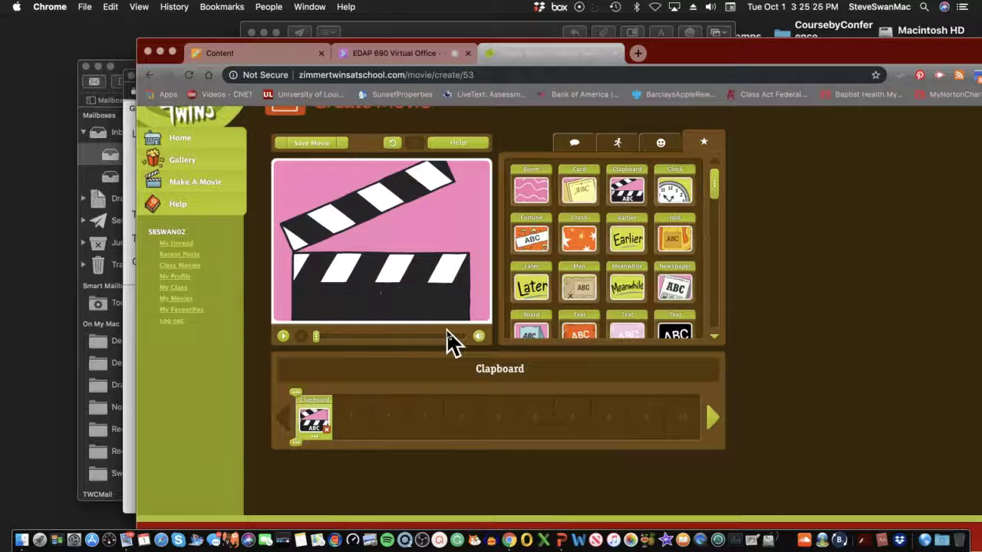
{"action": "type", "text": "What"}
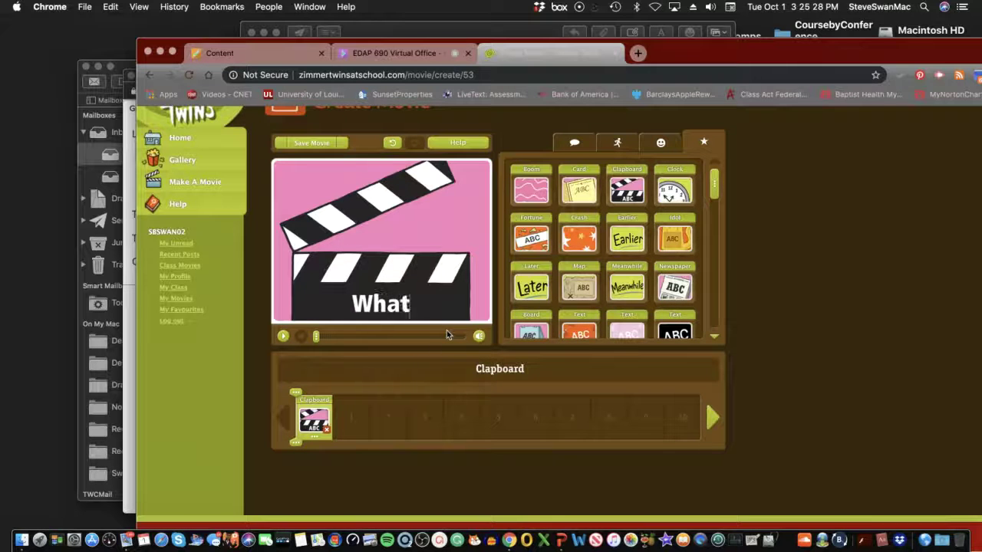
{"action": "type", "text": " is G"}
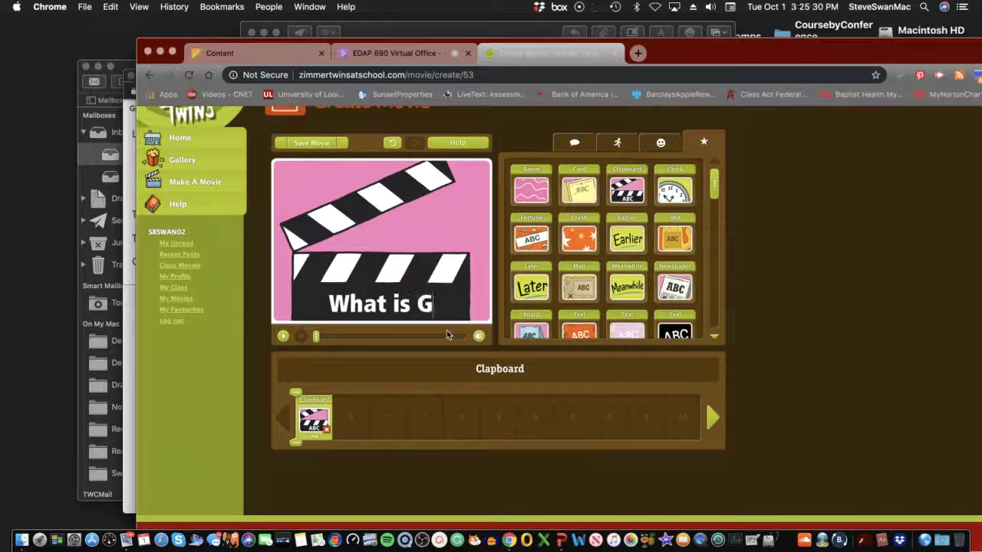
{"action": "type", "text": "ravit"}
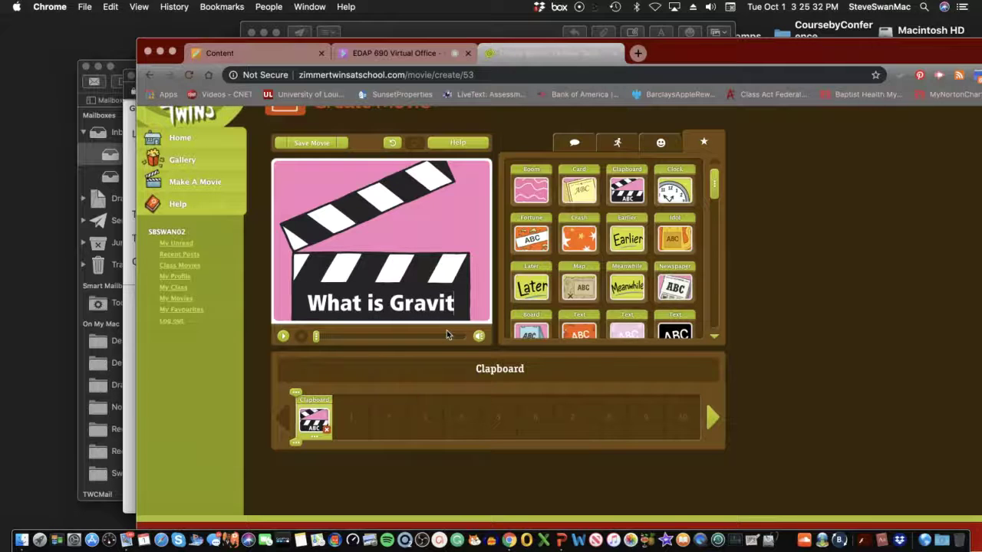
{"action": "type", "text": "y"}
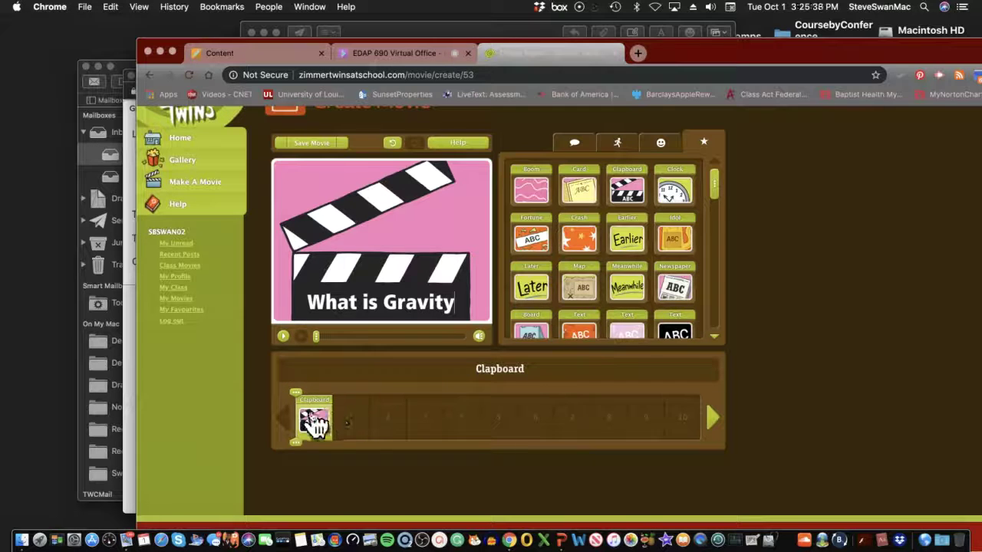
{"action": "left_click", "coordinate": [282, 338]}
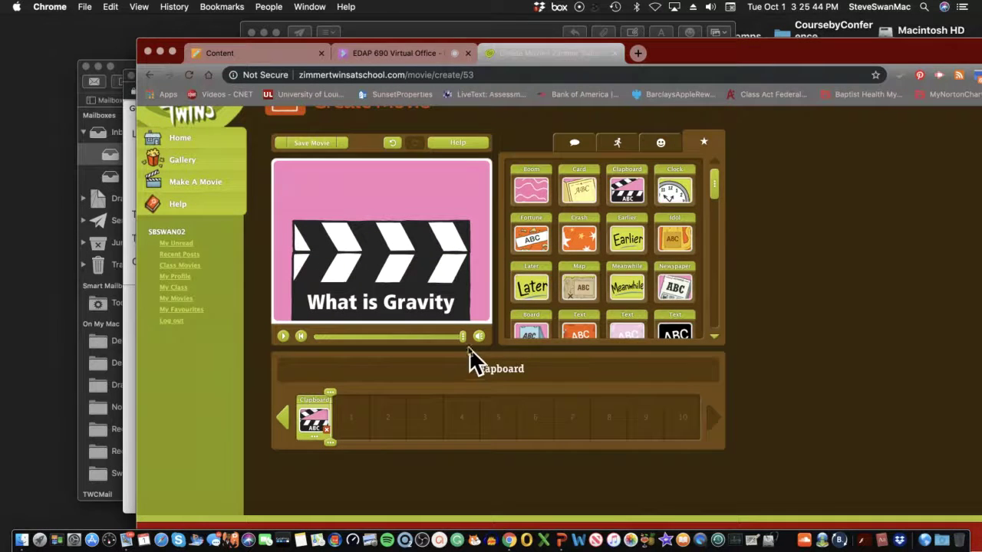
{"action": "left_click_drag", "start_coordinate": [462, 338], "coordinate": [314, 339]}
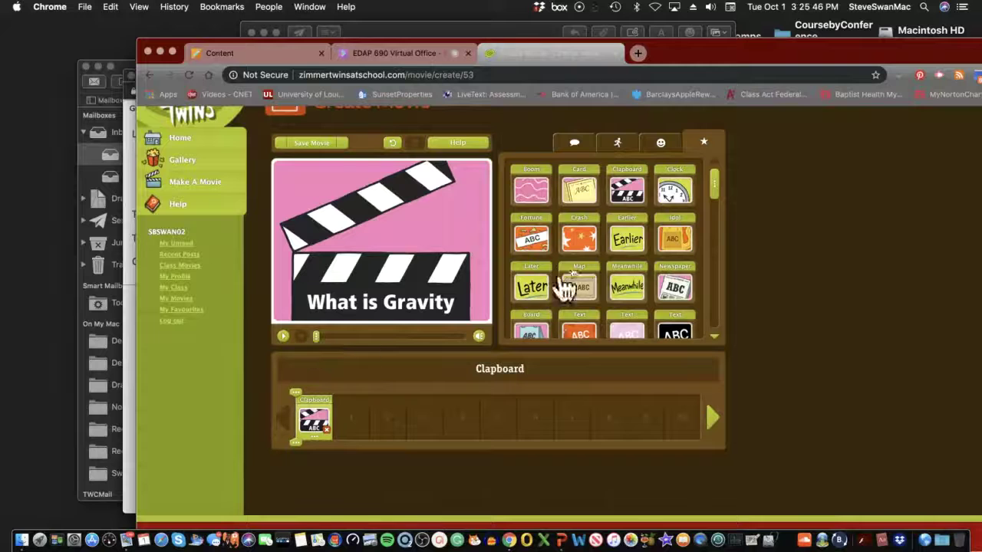
Add a Talks speech clip after the clapboard and make Eva the speaker
{"action": "left_click", "coordinate": [614, 150]}
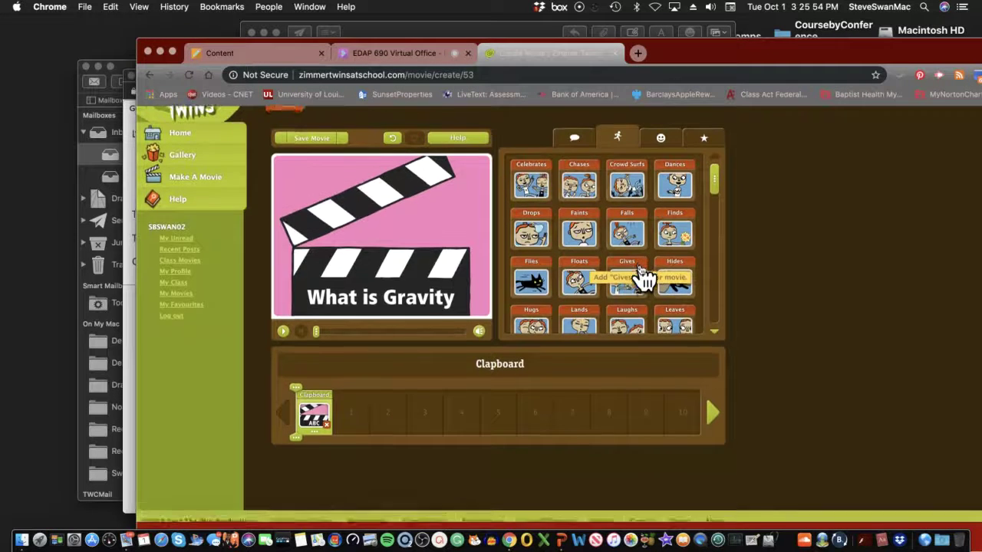
{"action": "scroll", "coordinate": [639, 277], "scroll_direction": "down", "scroll_amount": 1}
{"action": "scroll", "coordinate": [635, 270], "scroll_direction": "up", "scroll_amount": 3}
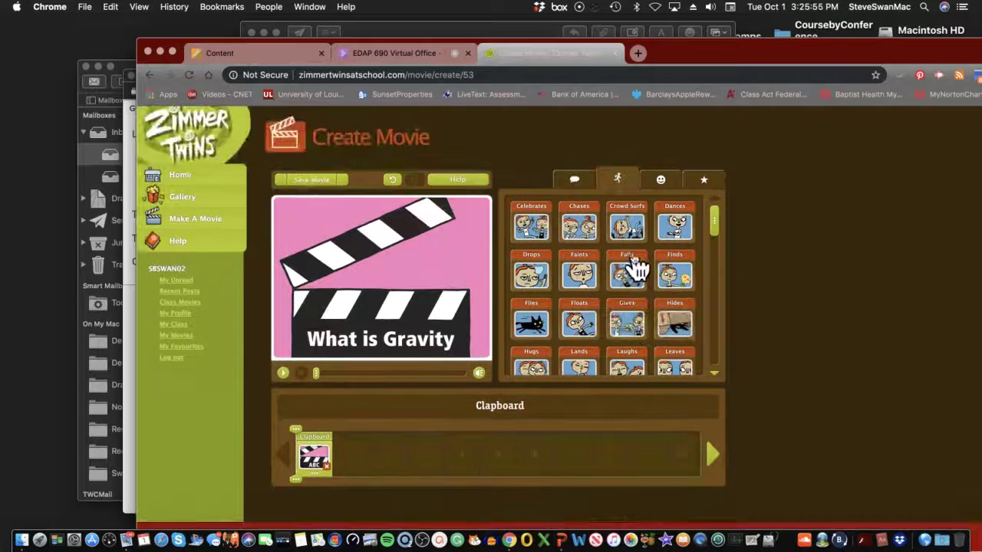
{"action": "left_click", "coordinate": [576, 183]}
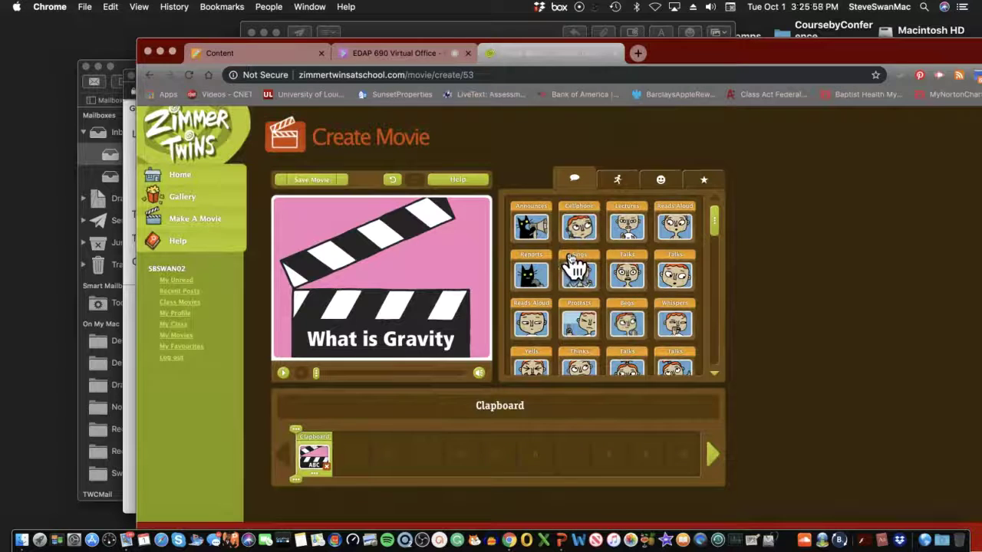
{"action": "scroll", "coordinate": [609, 276], "scroll_direction": "down", "scroll_amount": 1}
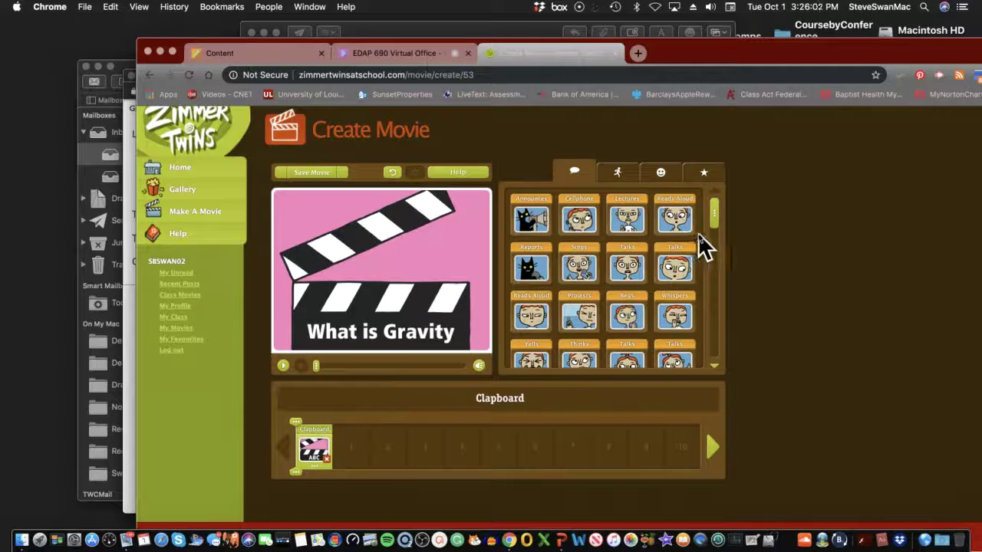
{"action": "left_click_drag", "start_coordinate": [712, 227], "coordinate": [714, 329]}
{"action": "left_click", "coordinate": [675, 318]}
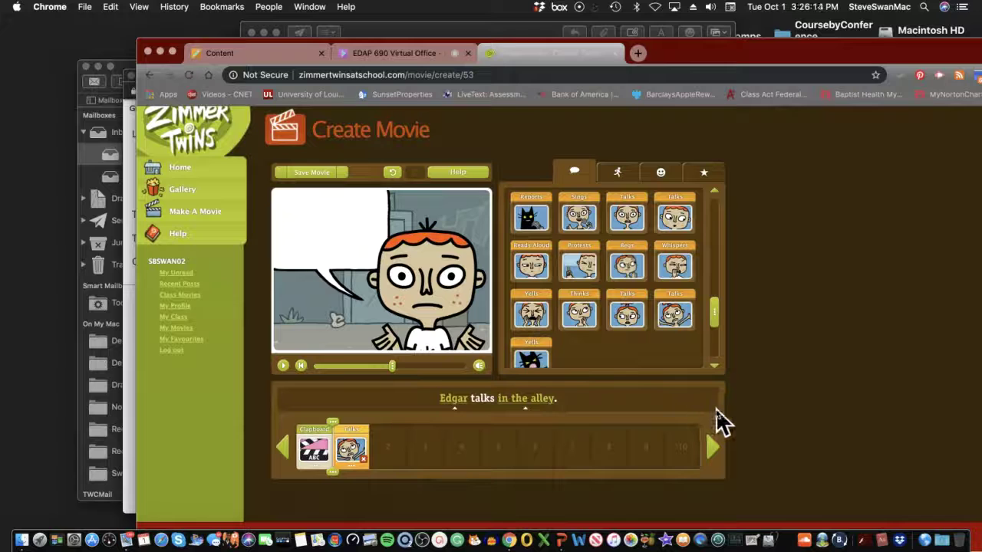
{"action": "left_click", "coordinate": [453, 407]}
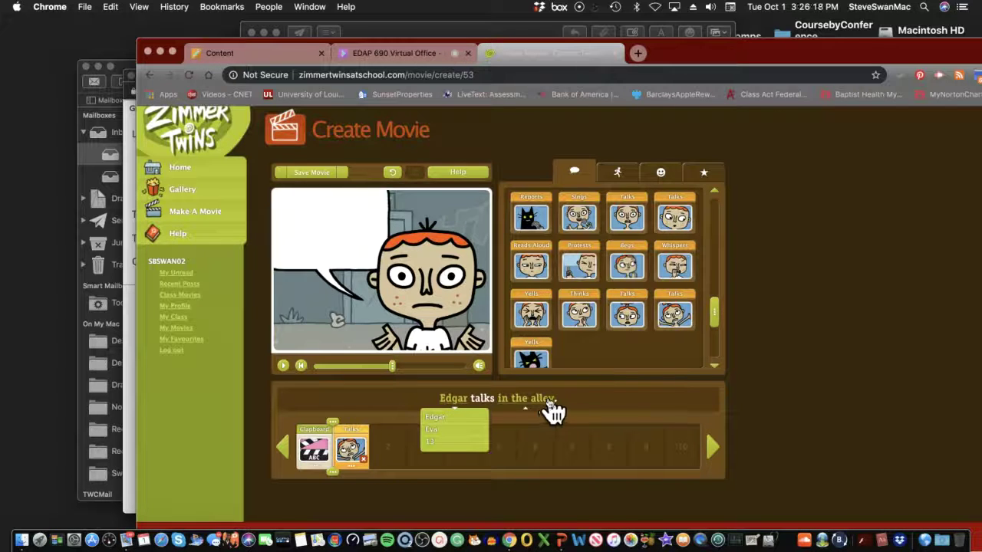
{"action": "left_click", "coordinate": [434, 430]}
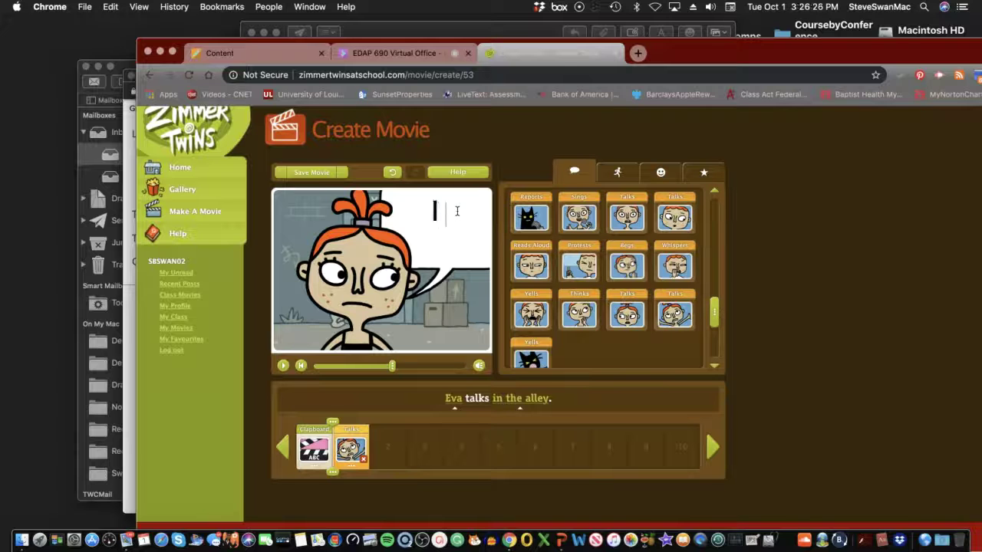
Give Eva the line "I did not get todays lesson at all!" and set her clip's location to Forest
{"action": "type", "text": "id not"}
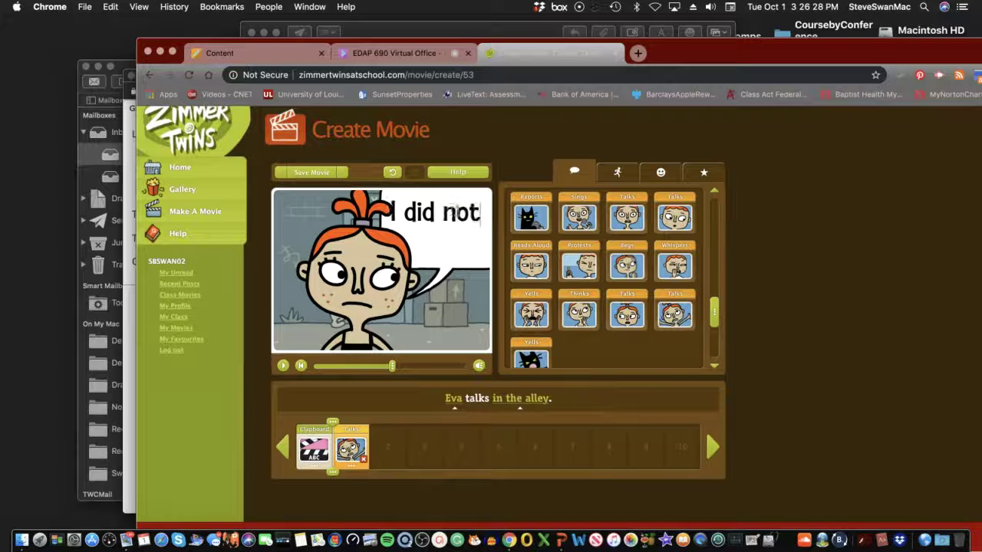
{"action": "type", "text": " get t"}
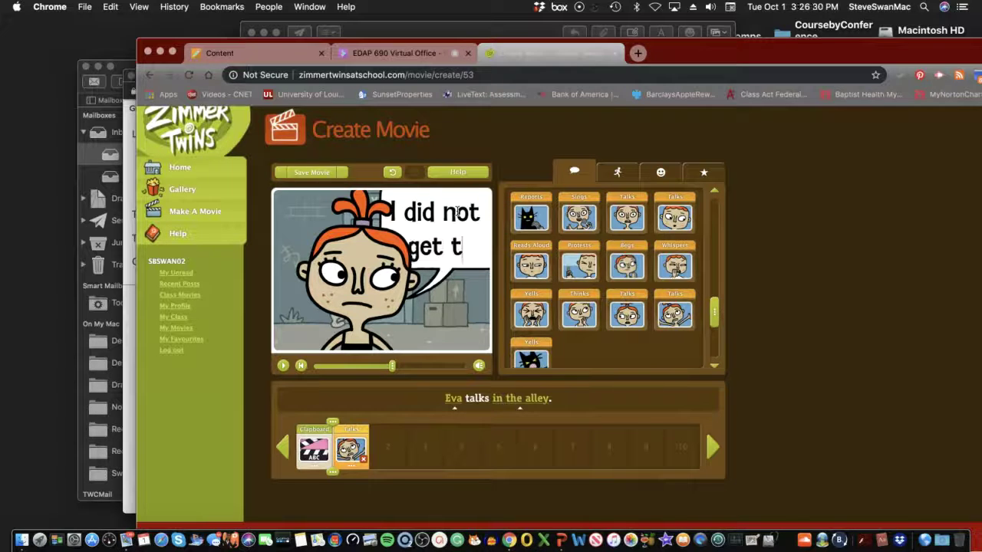
{"action": "type", "text": "odays"}
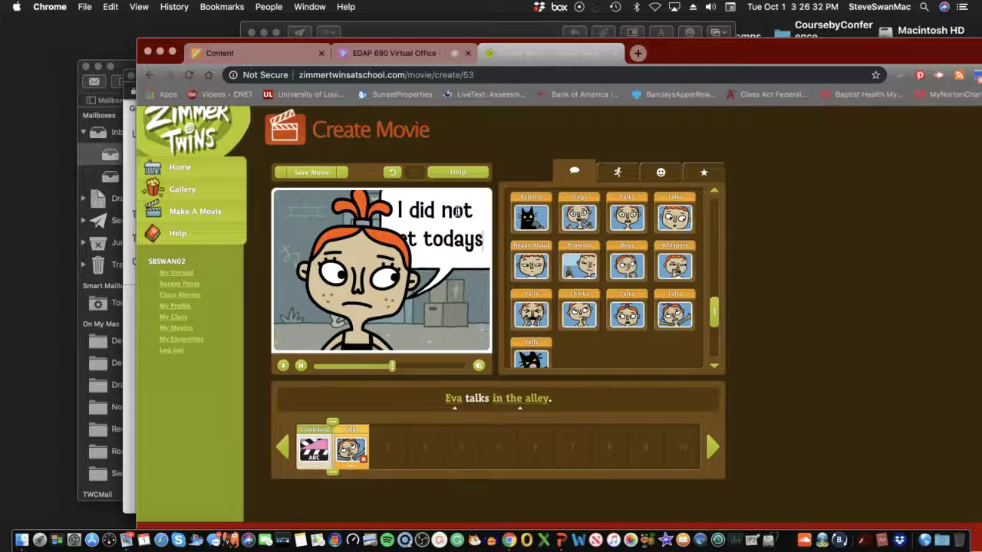
{"action": "type", "text": " lesson"}
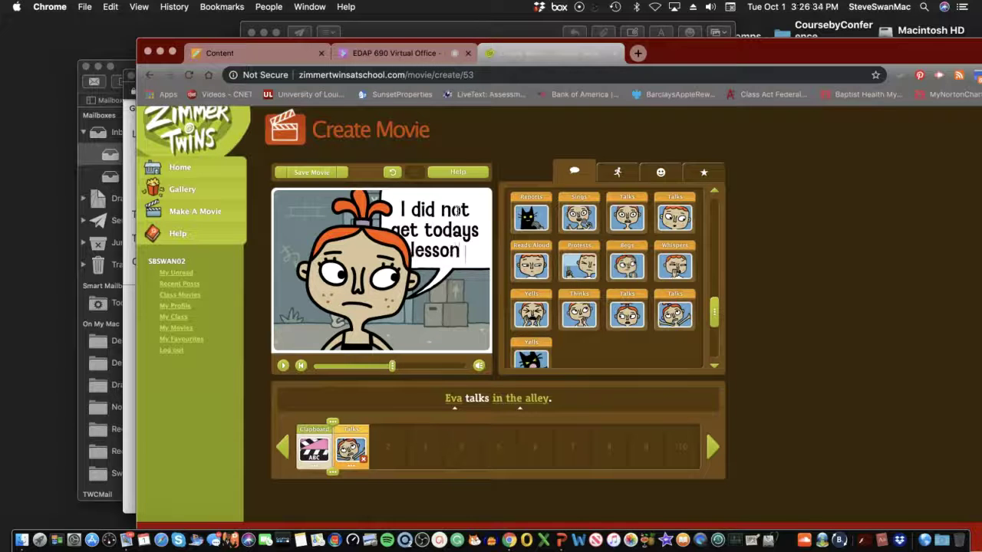
{"action": "type", "text": " at all"}
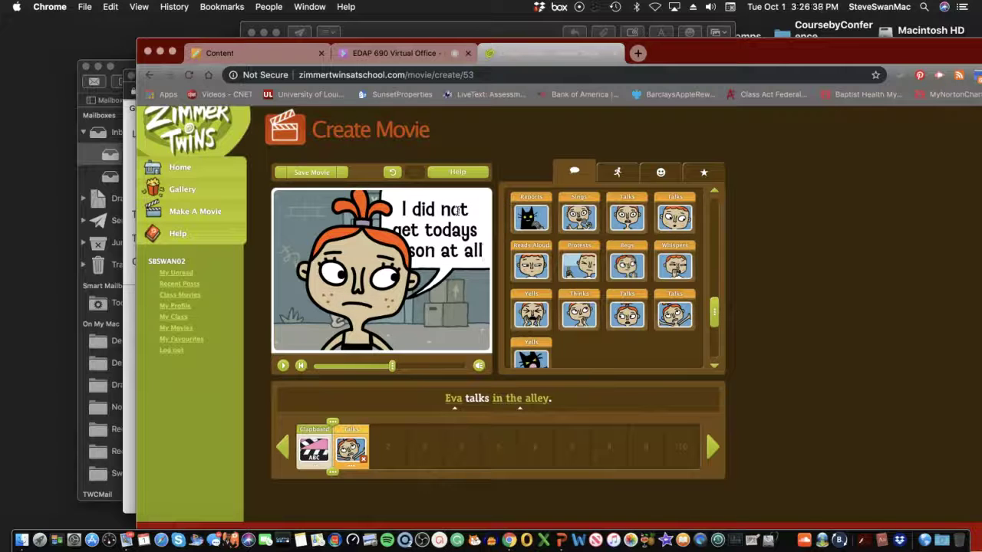
{"action": "type", "text": "!"}
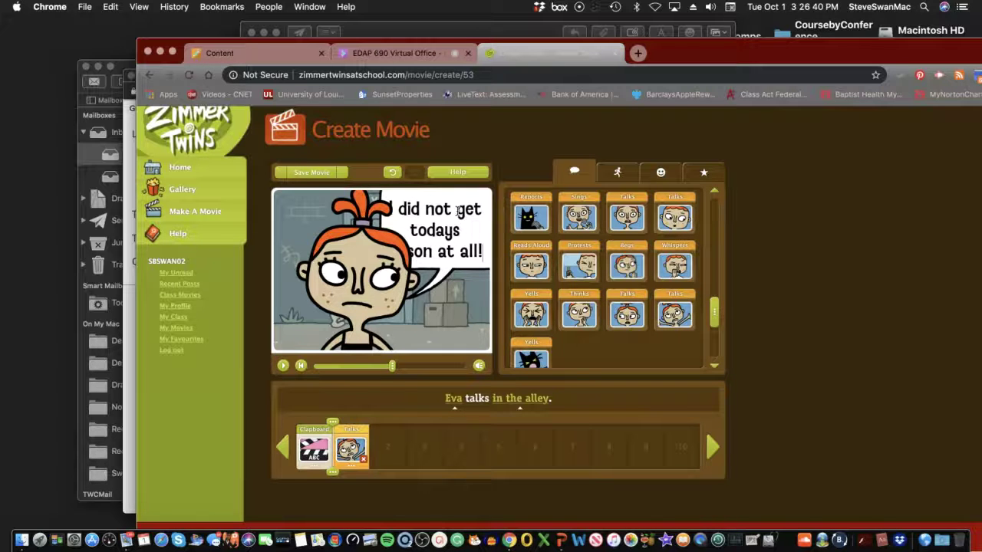
{"action": "left_click", "coordinate": [518, 400]}
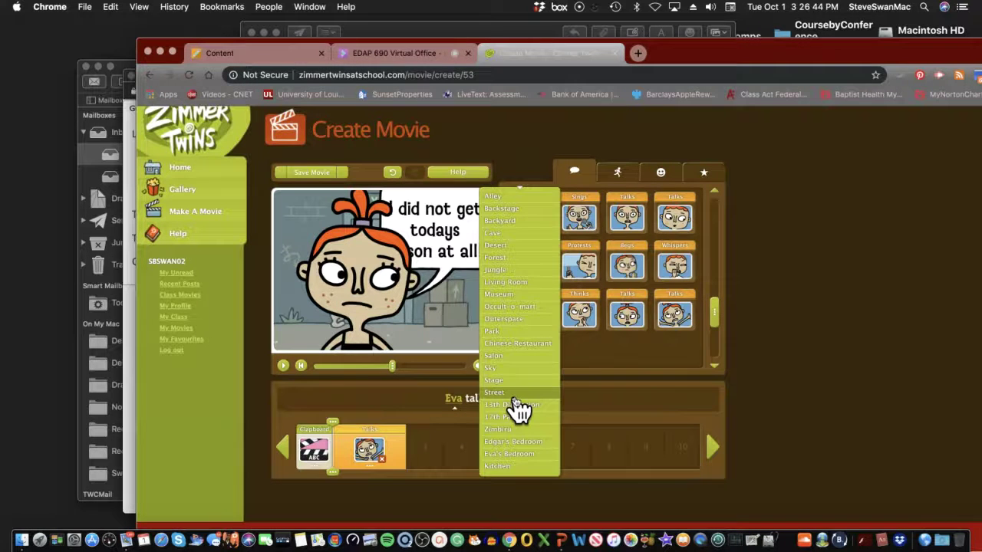
{"action": "left_click", "coordinate": [509, 259]}
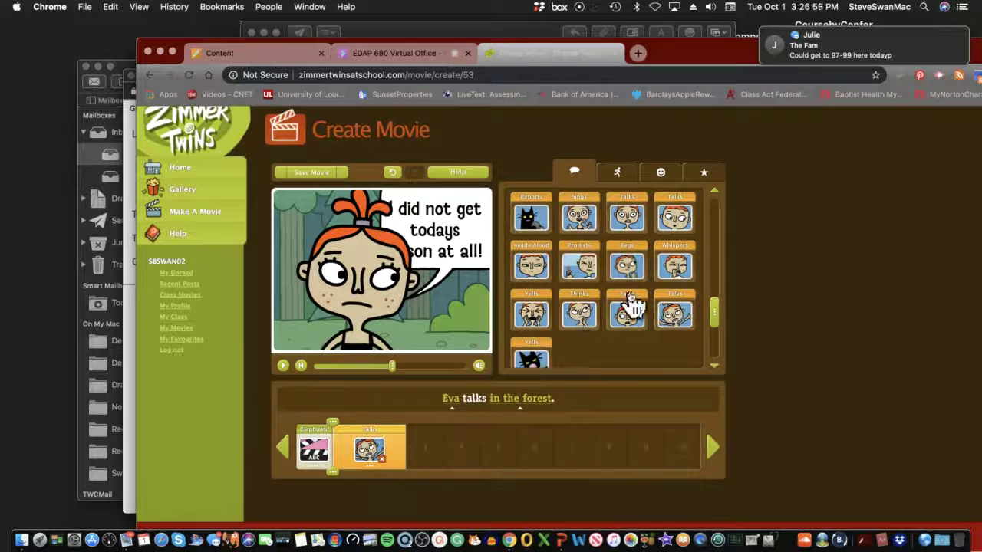
Add a second Talks clip after Eva's, with Edgar as the speaker and Forest as the location
{"action": "left_click", "coordinate": [675, 221]}
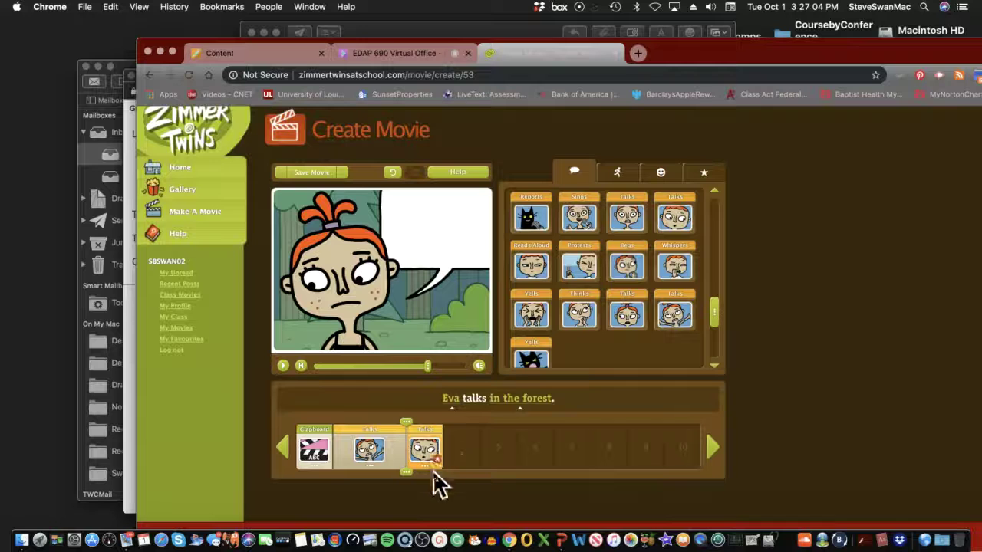
{"action": "left_click", "coordinate": [453, 401]}
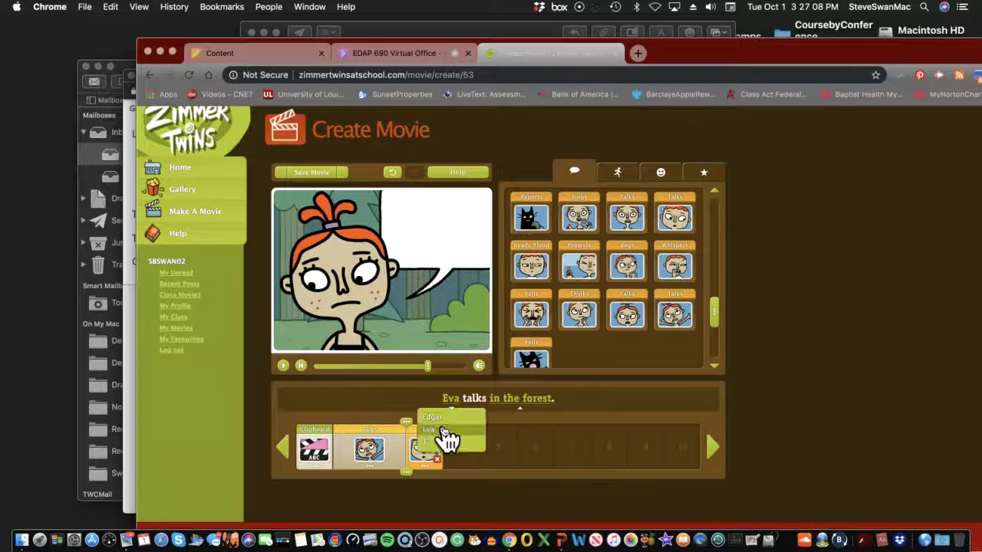
{"action": "left_click", "coordinate": [453, 417]}
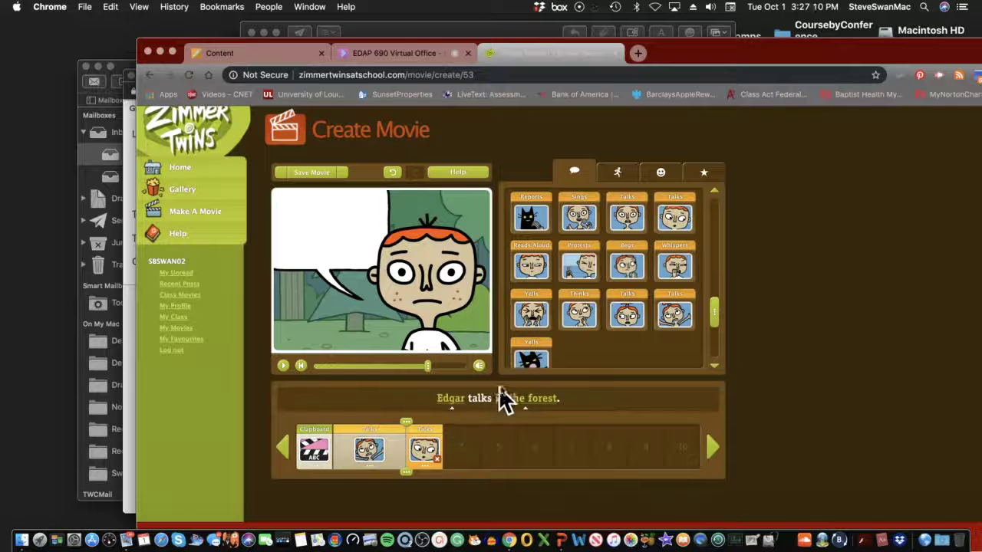
{"action": "left_click", "coordinate": [537, 400]}
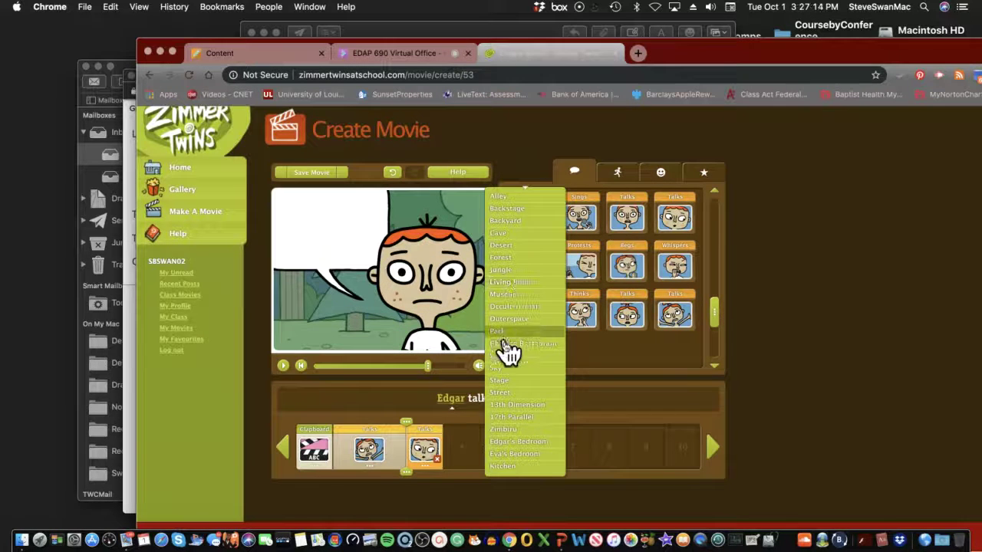
{"action": "left_click", "coordinate": [511, 261]}
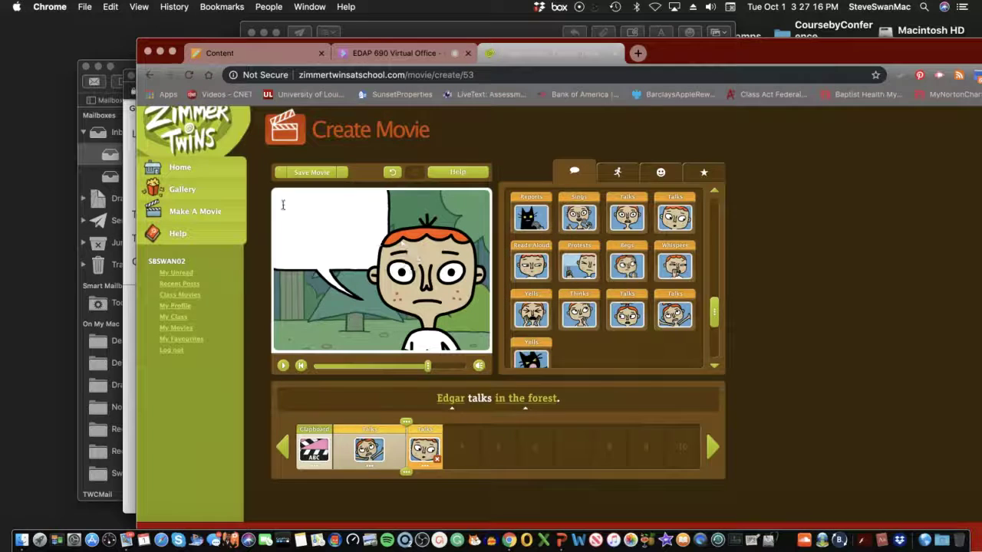
Give Edgar's Talks clip the line "We learned how gravity pulls all objects at the same rate"
{"action": "left_click", "coordinate": [356, 220]}
{"action": "type", "text": "We l"}
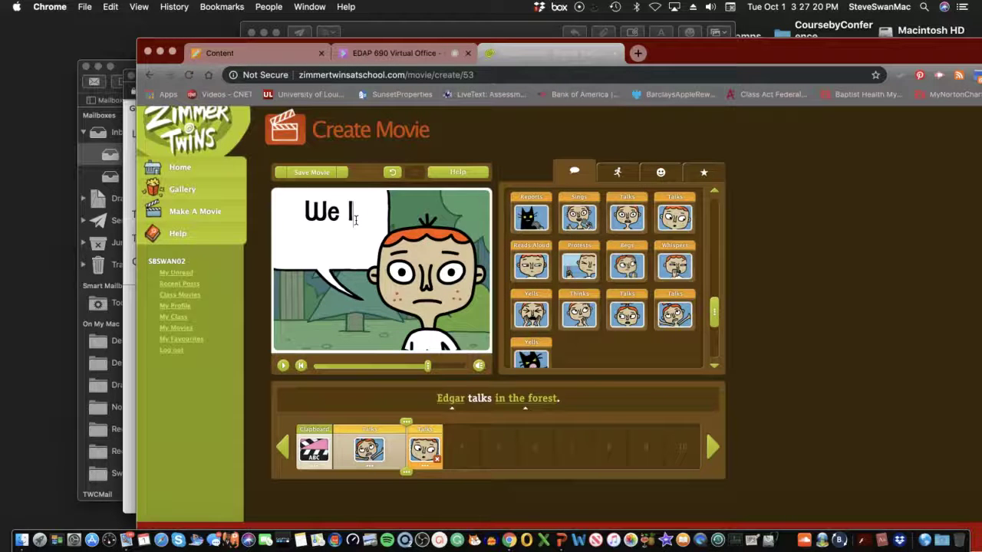
{"action": "type", "text": "earned"}
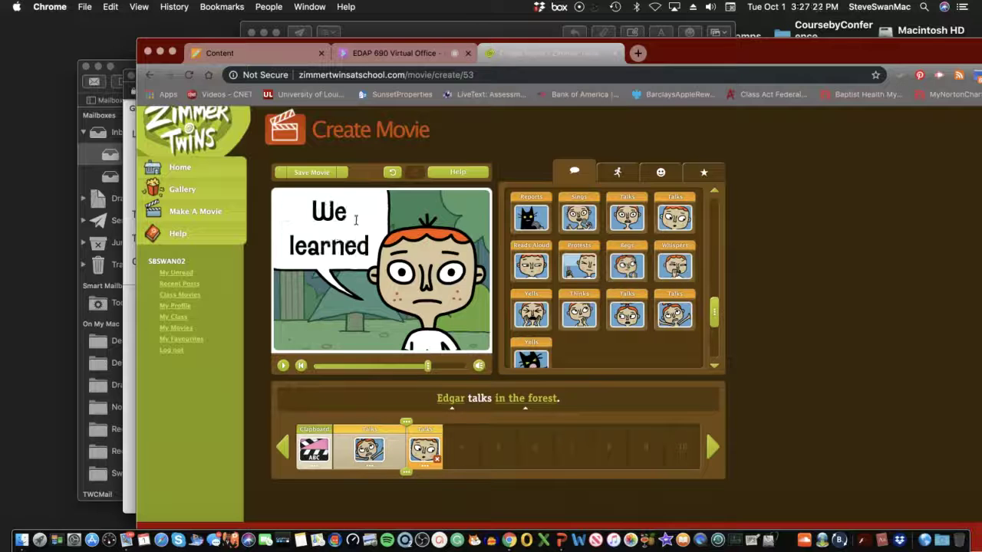
{"action": "type", "text": " how gr"}
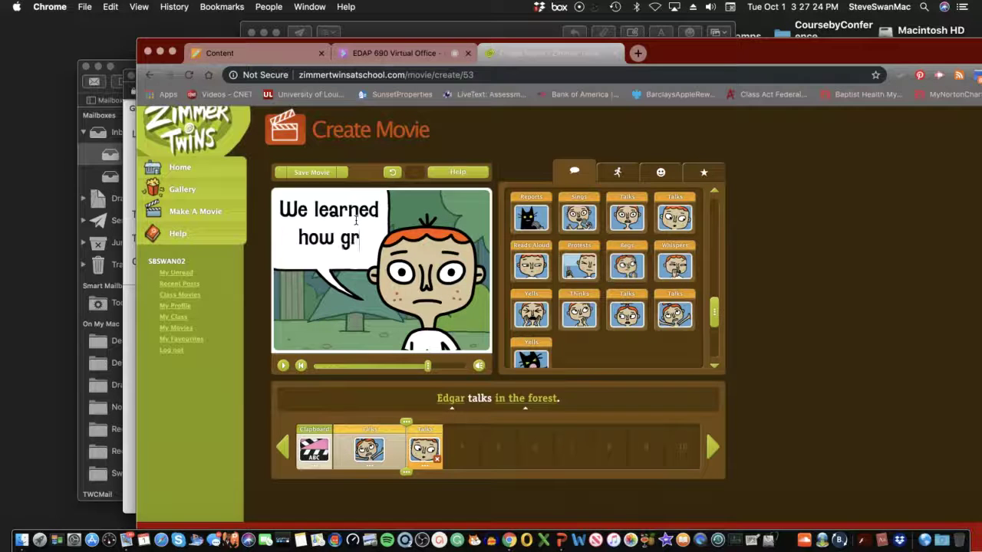
{"action": "type", "text": "avity"}
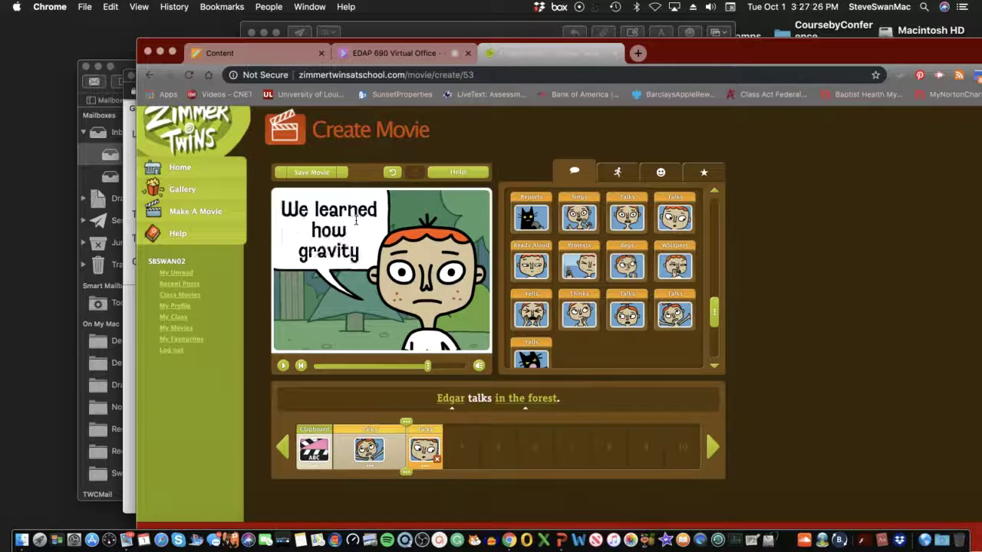
{"action": "type", "text": " pulls a"}
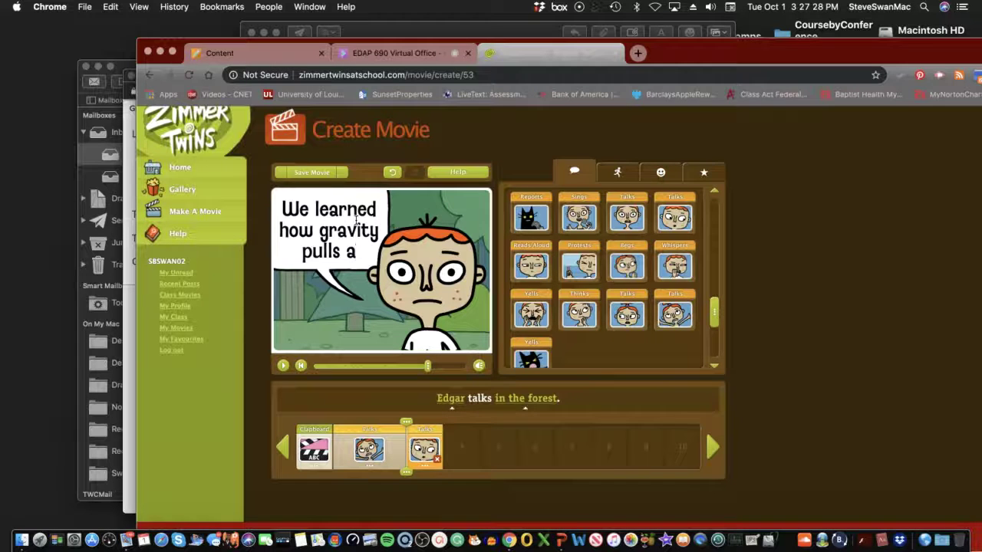
{"action": "type", "text": "ll obj"}
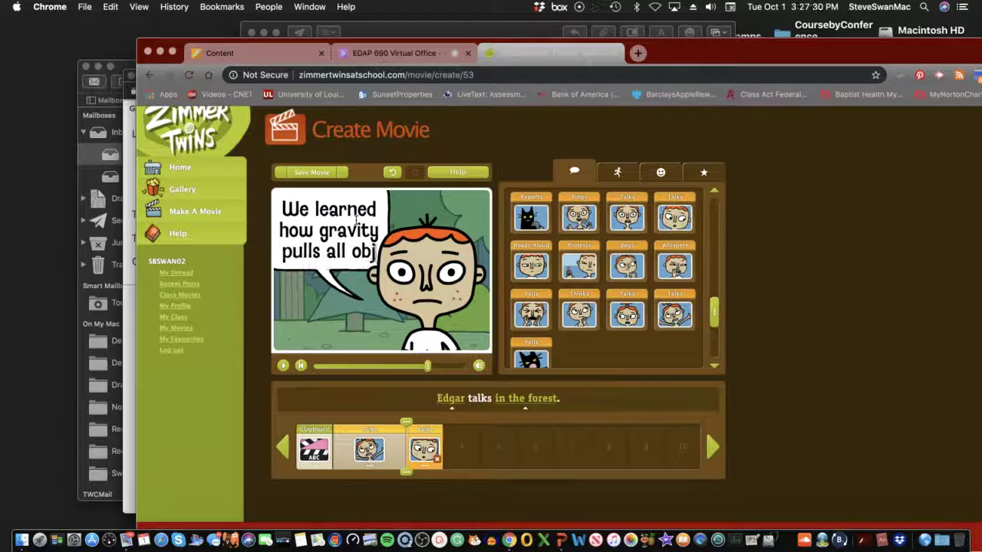
{"action": "type", "text": "ects at the s"}
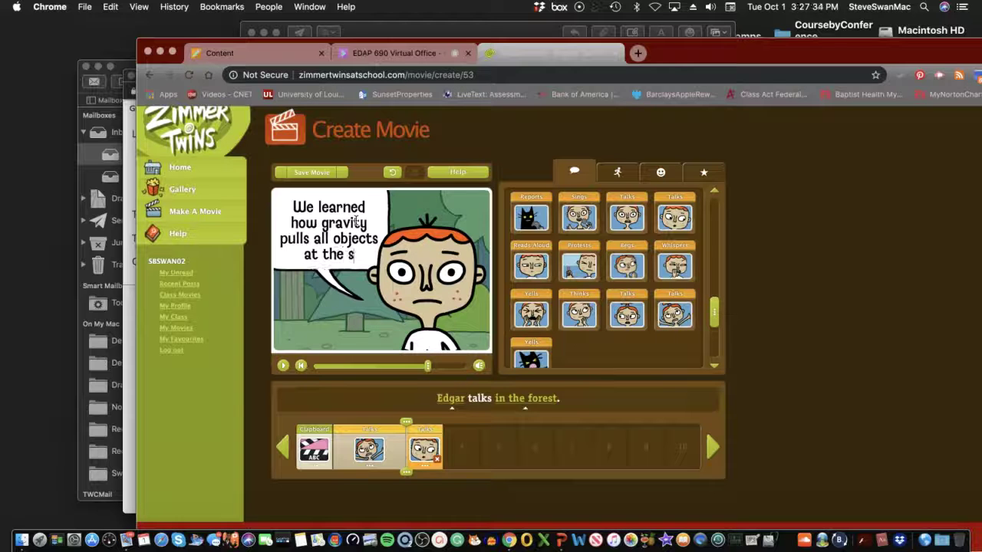
{"action": "type", "text": "ame rate"}
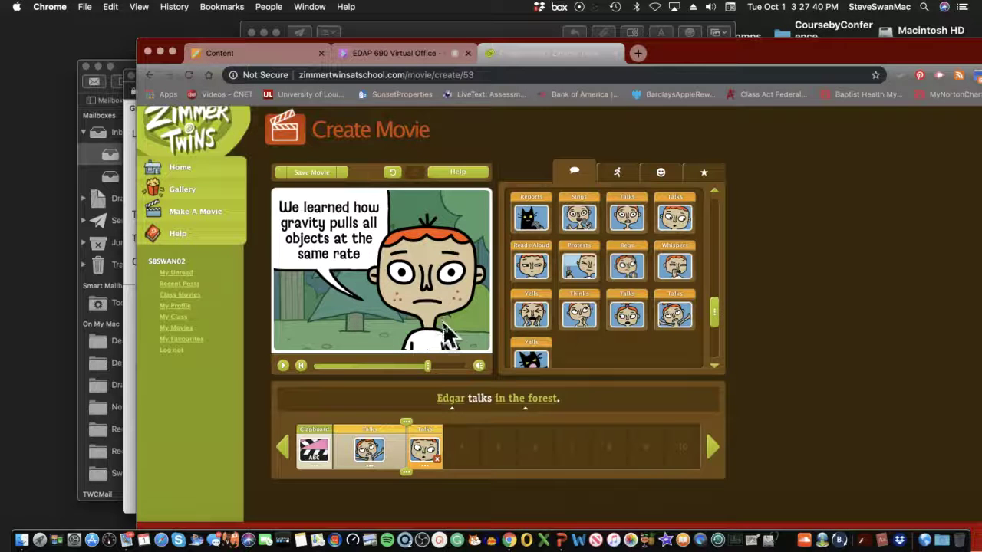
{"action": "left_click", "coordinate": [464, 455]}
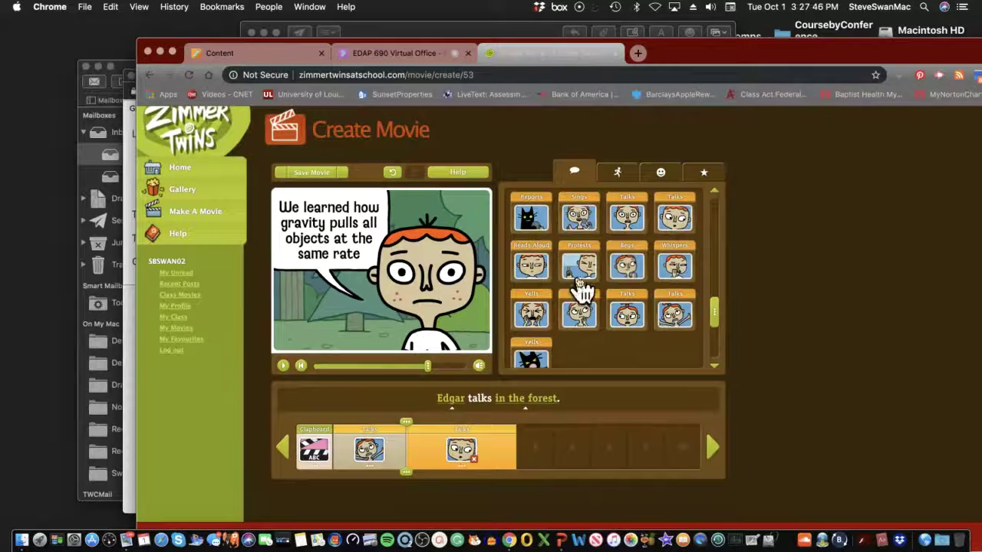
Add a Falls action clip after Edgar's speech, with Eva falling alone in the sky holding a book
{"action": "left_click", "coordinate": [618, 176]}
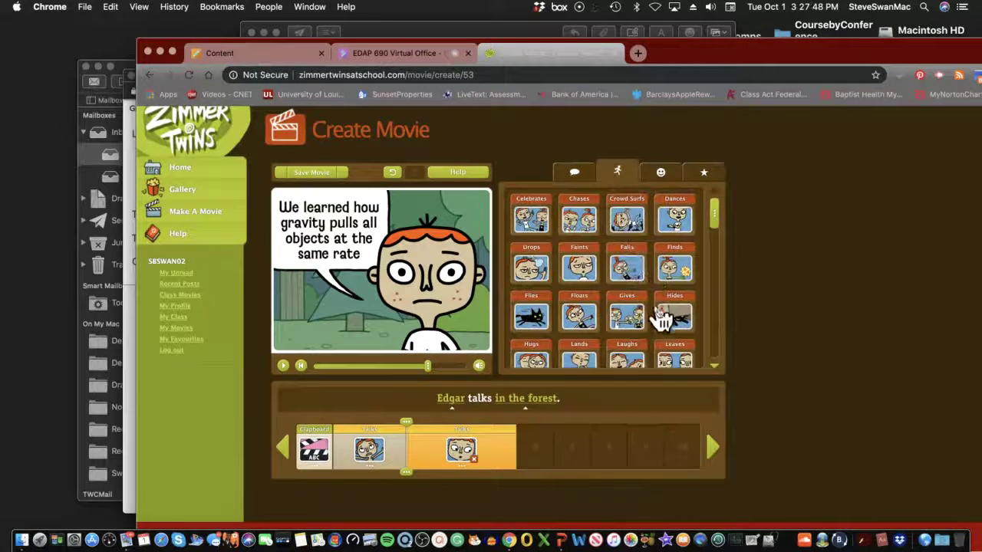
{"action": "left_click", "coordinate": [639, 269]}
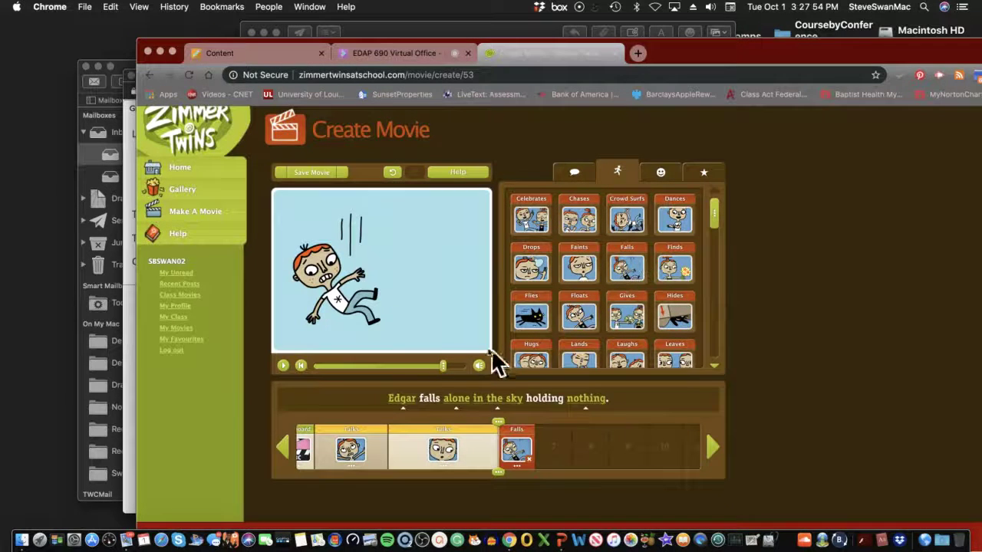
{"action": "left_click", "coordinate": [402, 410]}
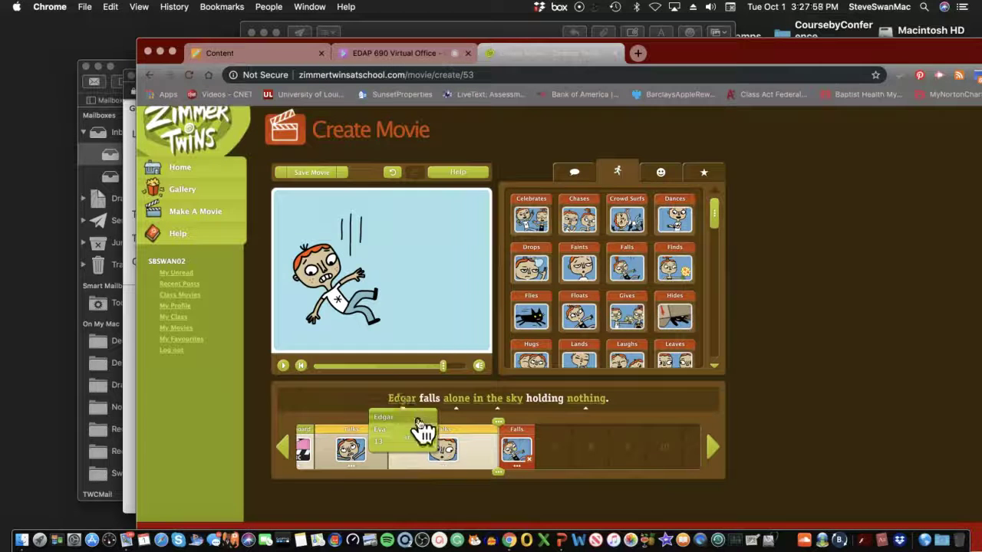
{"action": "left_click", "coordinate": [405, 429]}
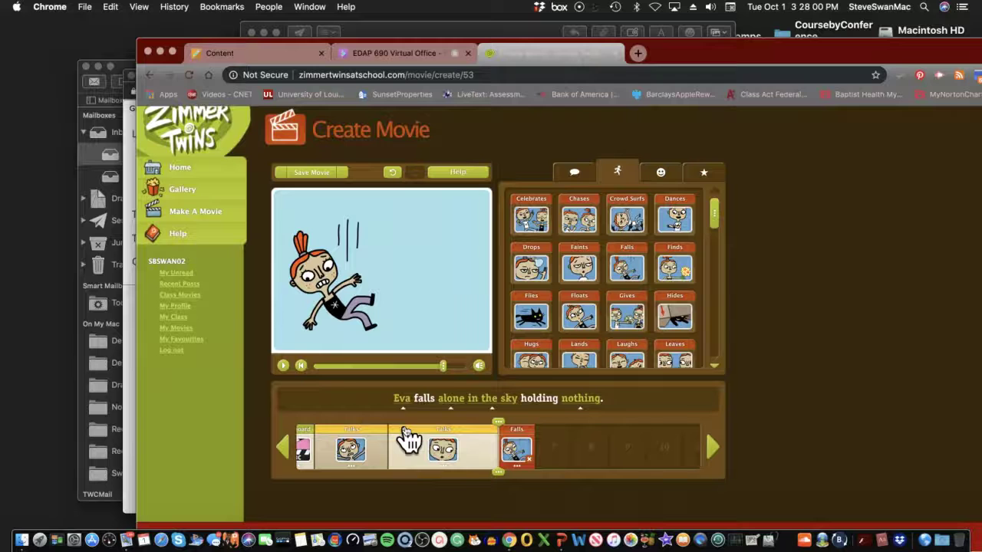
{"action": "left_click", "coordinate": [495, 402]}
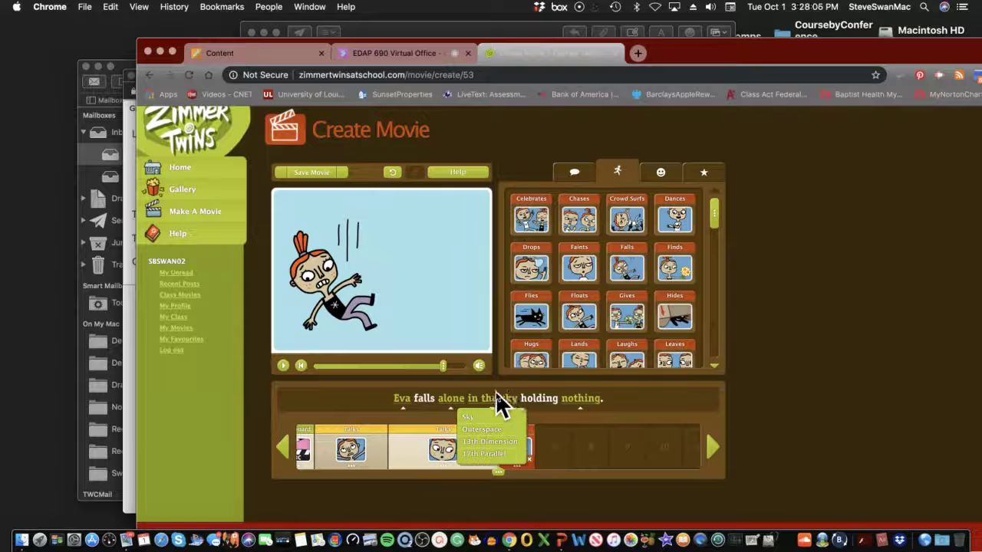
{"action": "left_click", "coordinate": [453, 400]}
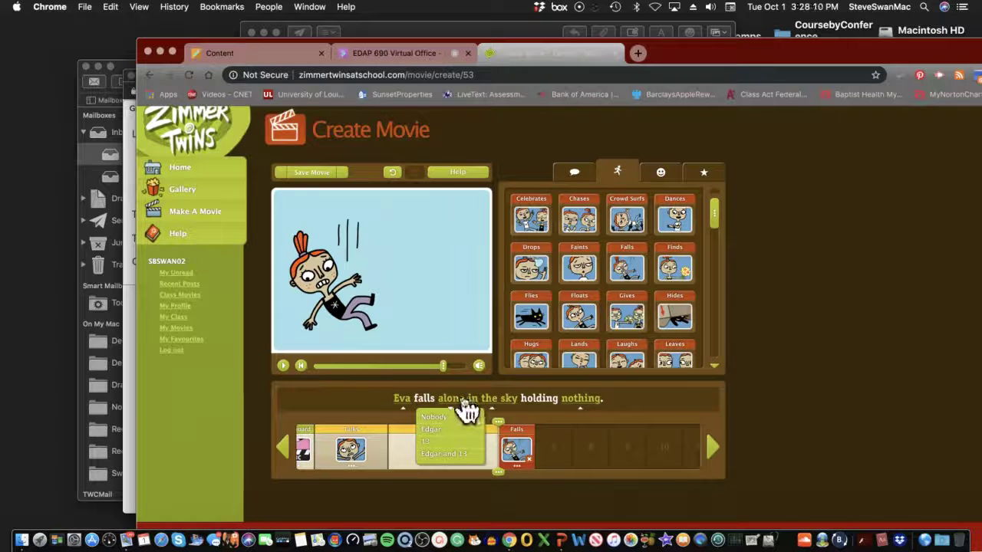
{"action": "left_click", "coordinate": [581, 402]}
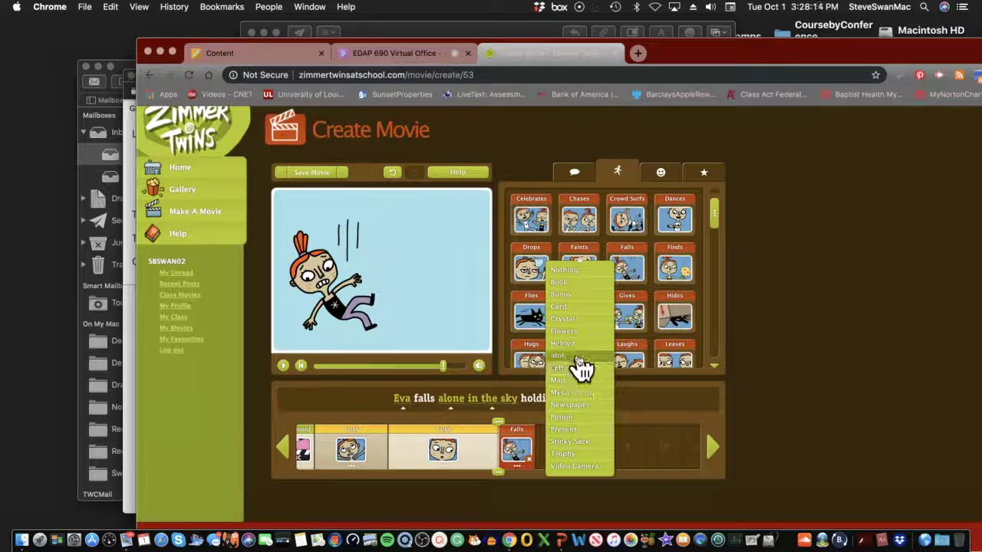
{"action": "left_click", "coordinate": [560, 282]}
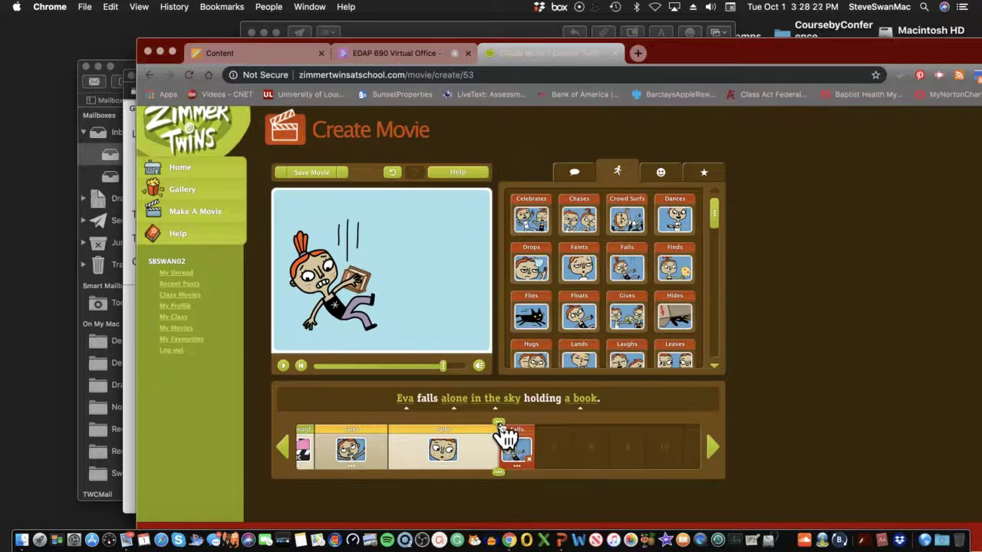
Return to the Clapboard clip and preview the whole movie from the start
{"action": "left_click", "coordinate": [460, 430]}
{"action": "left_click", "coordinate": [384, 418]}
{"action": "left_click", "coordinate": [301, 426]}
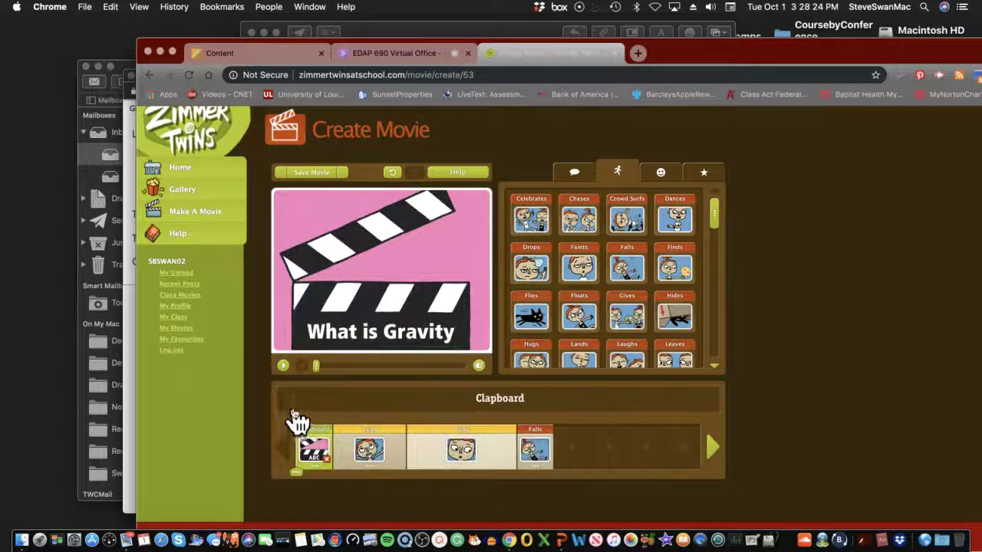
{"action": "left_click", "coordinate": [283, 366]}
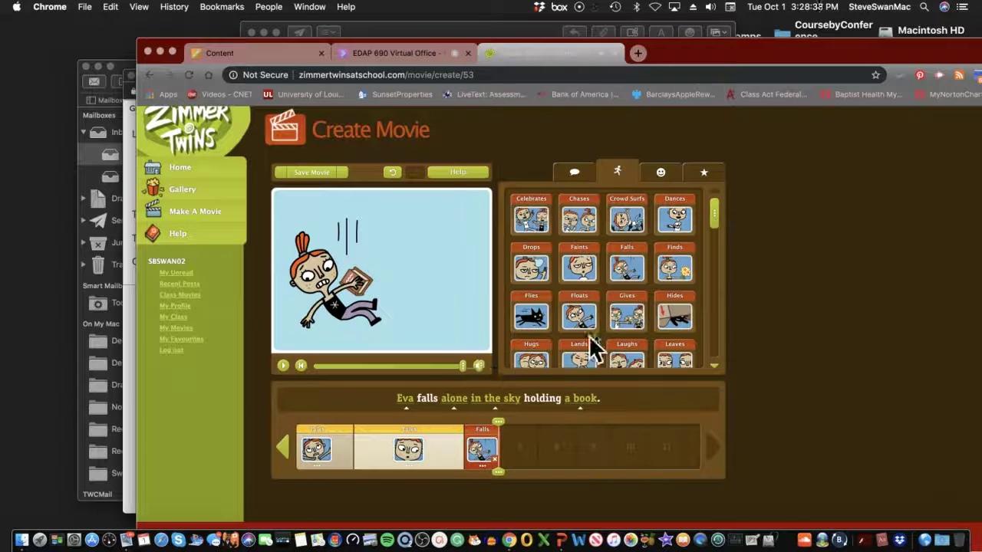
Add a second Falls clip after Eva's and make Edgar the falling character
{"action": "left_click", "coordinate": [626, 269]}
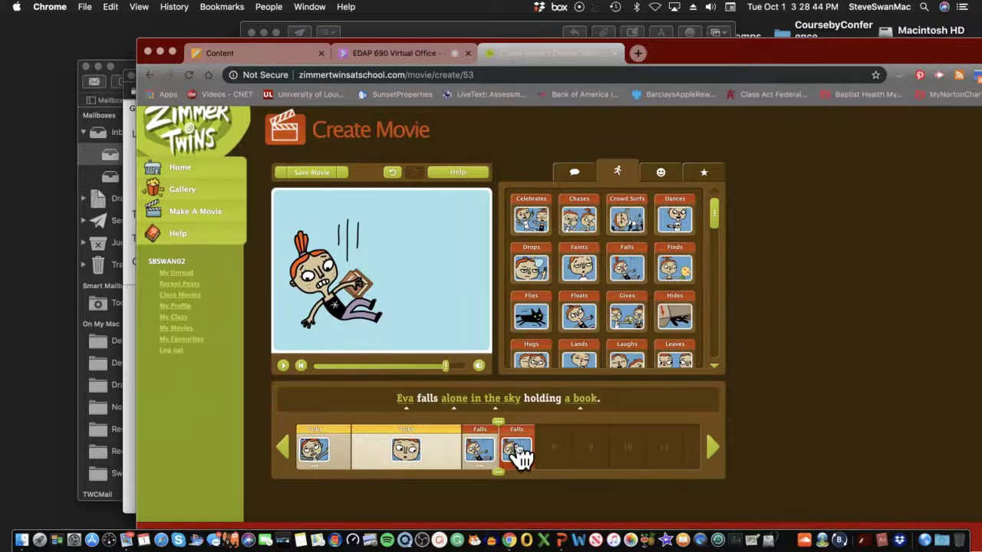
{"action": "left_click", "coordinate": [407, 430]}
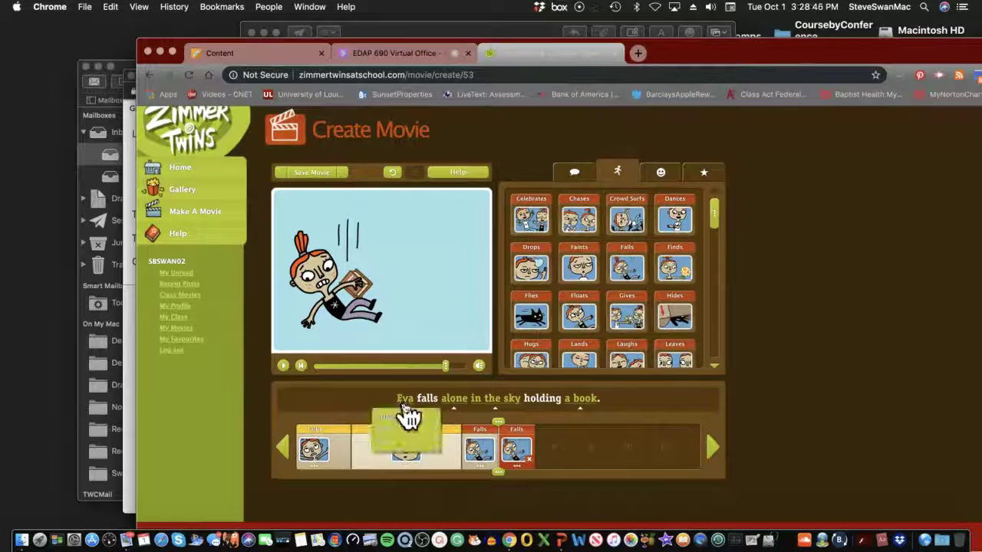
{"action": "left_click", "coordinate": [410, 417]}
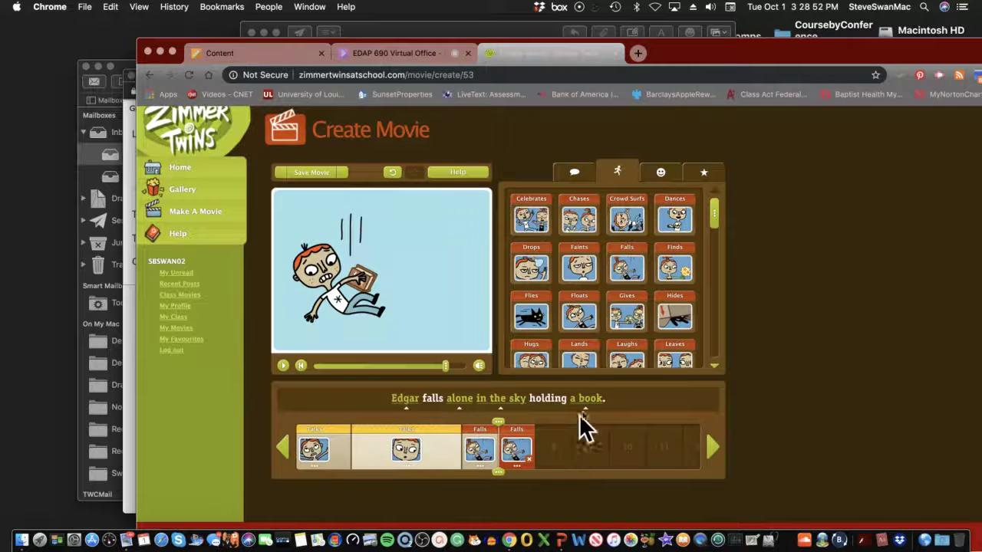
Add a Thinks speech clip after Edgar's fall and make Eva the thinking character
{"action": "left_click", "coordinate": [583, 177]}
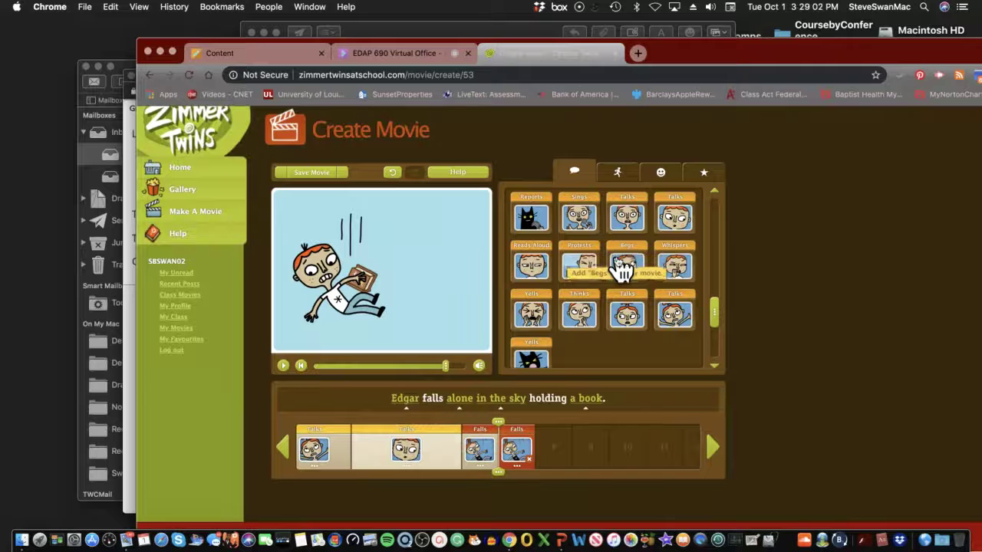
{"action": "left_click", "coordinate": [580, 316]}
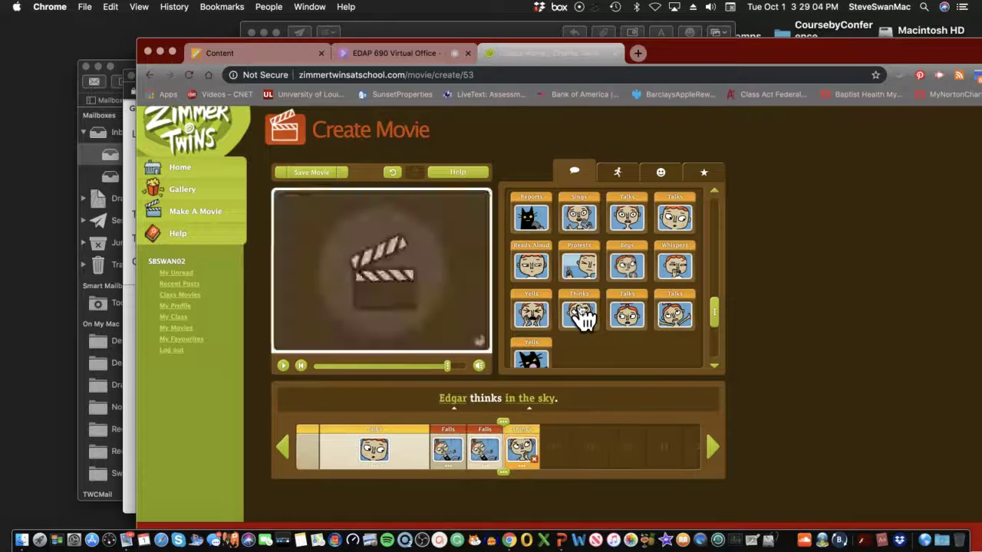
{"action": "left_click", "coordinate": [454, 400]}
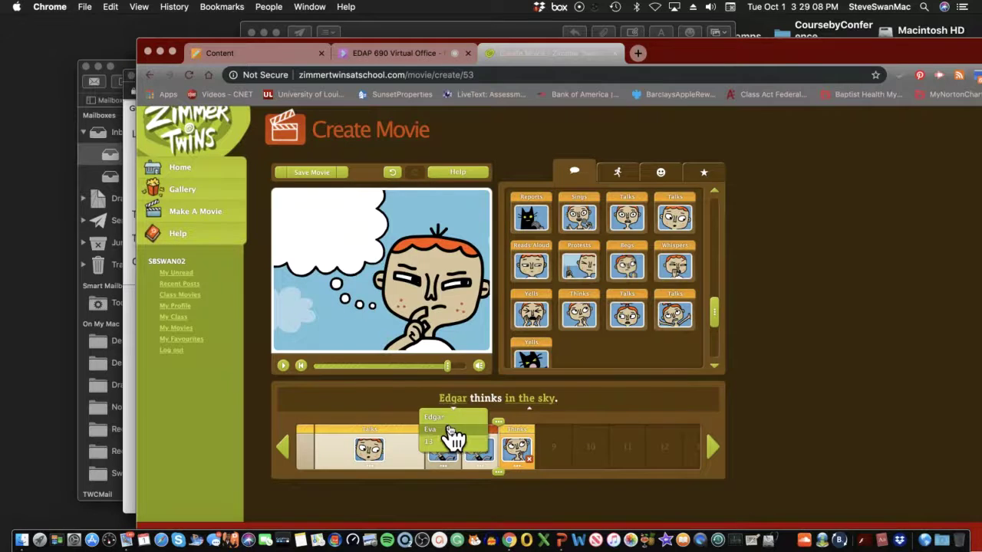
{"action": "left_click", "coordinate": [452, 431]}
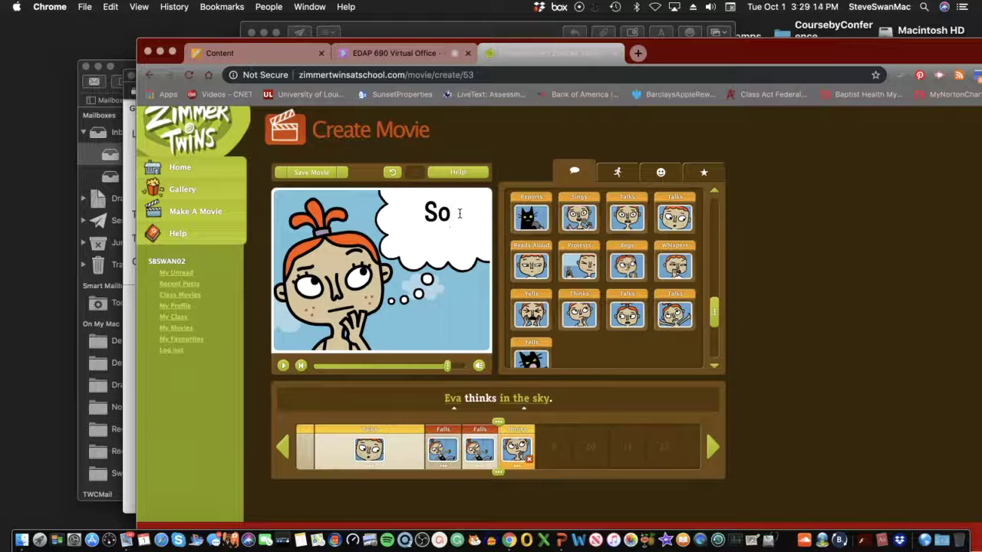
Fill Eva's thought bubble with "So if both of us fell,even thougfh you are heavier we would fall"
{"action": "type", "text": "f bo"}
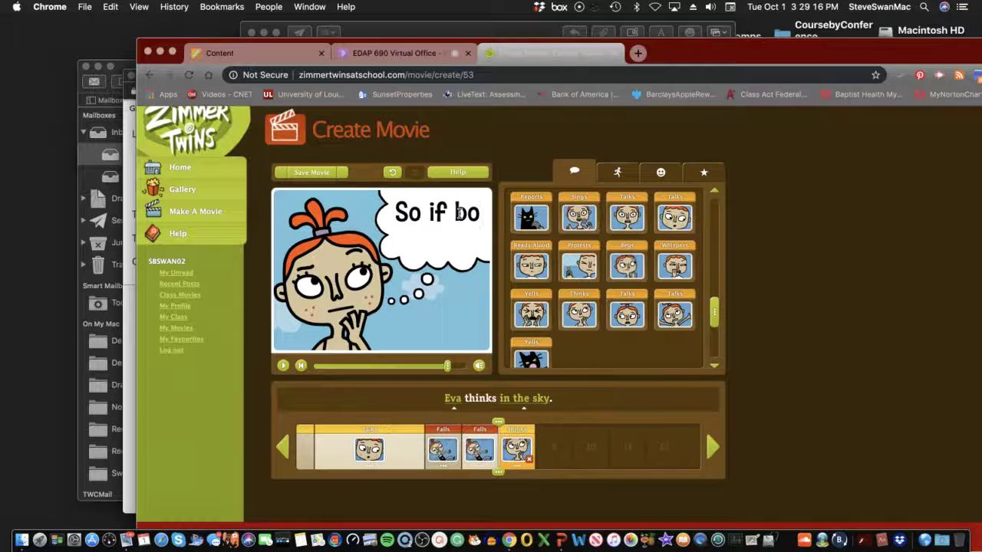
{"action": "type", "text": "th o"}
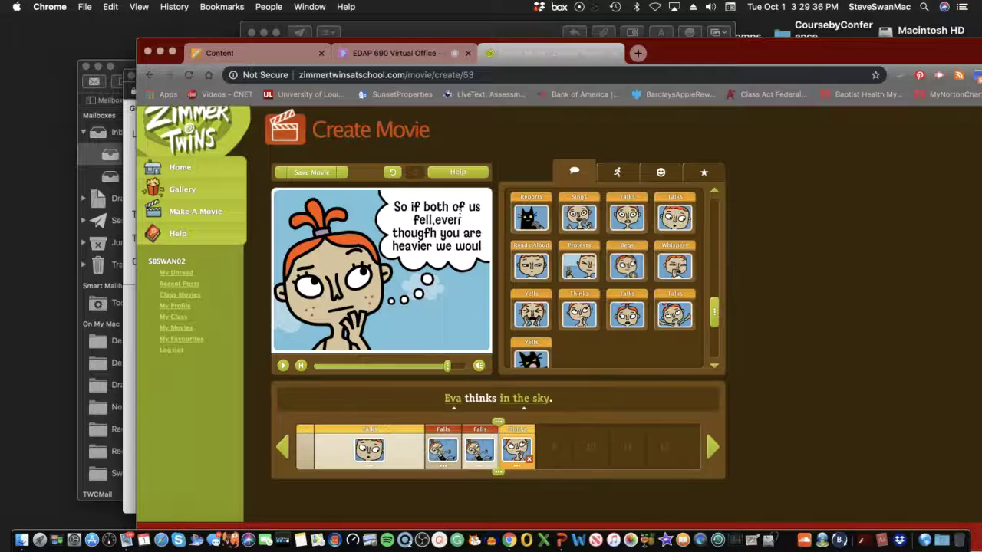
{"action": "type", "text": "d fall"}
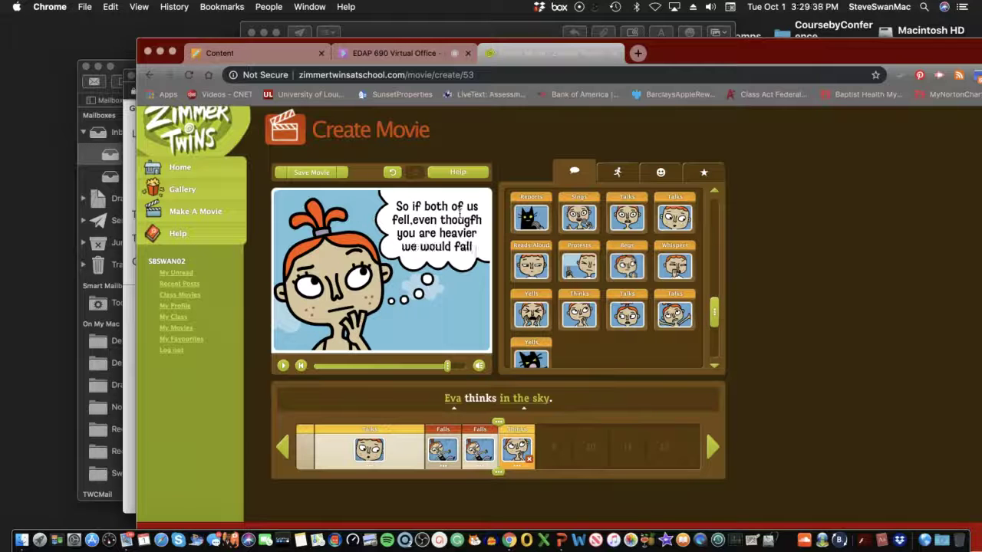
{"action": "type", "text": " at t"}
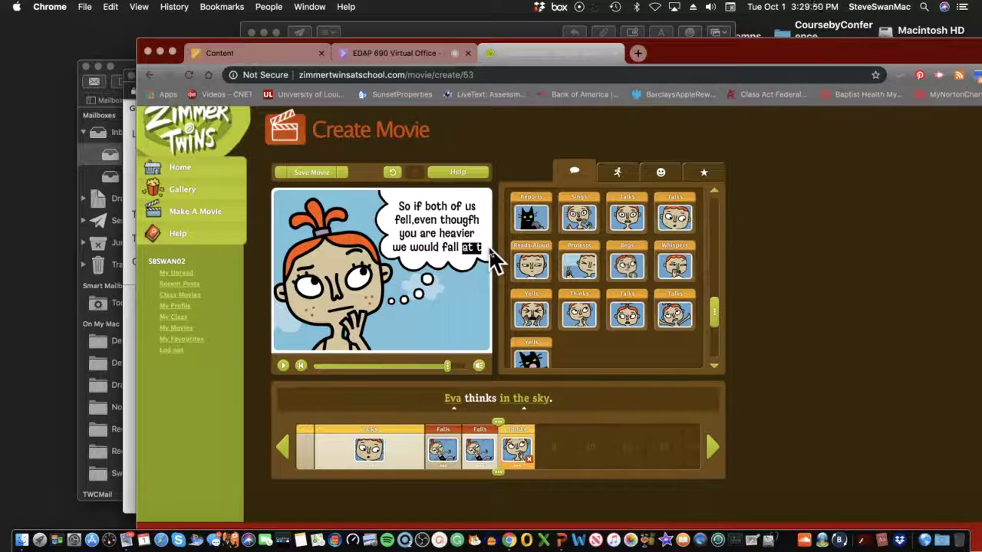
{"action": "key", "text": "BackSpace"}
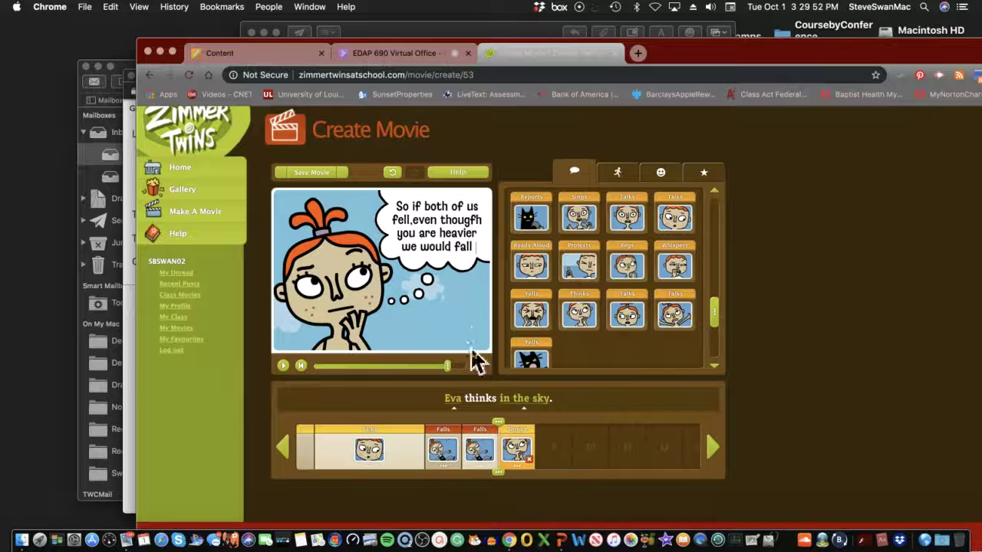
{"action": "right_click", "coordinate": [512, 438]}
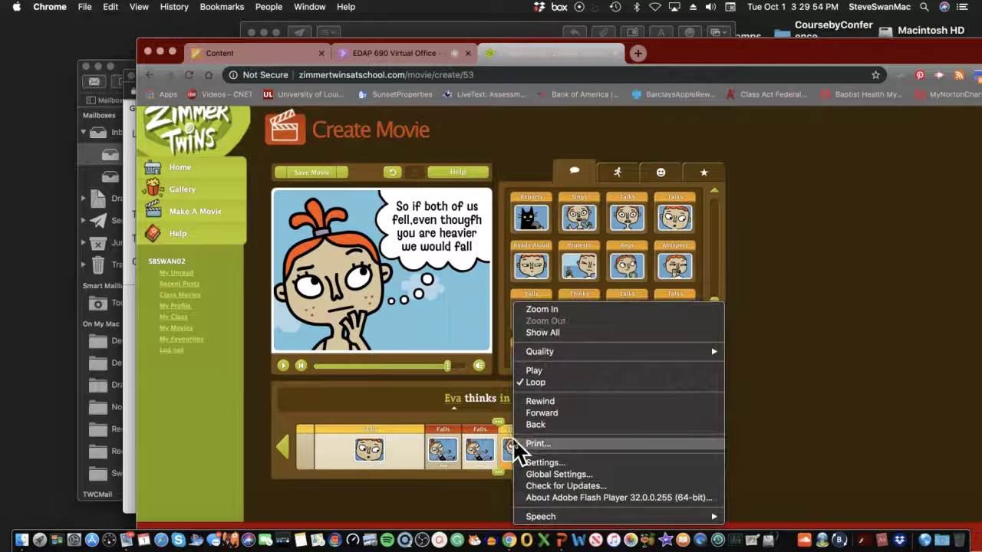
{"action": "left_click", "coordinate": [520, 447]}
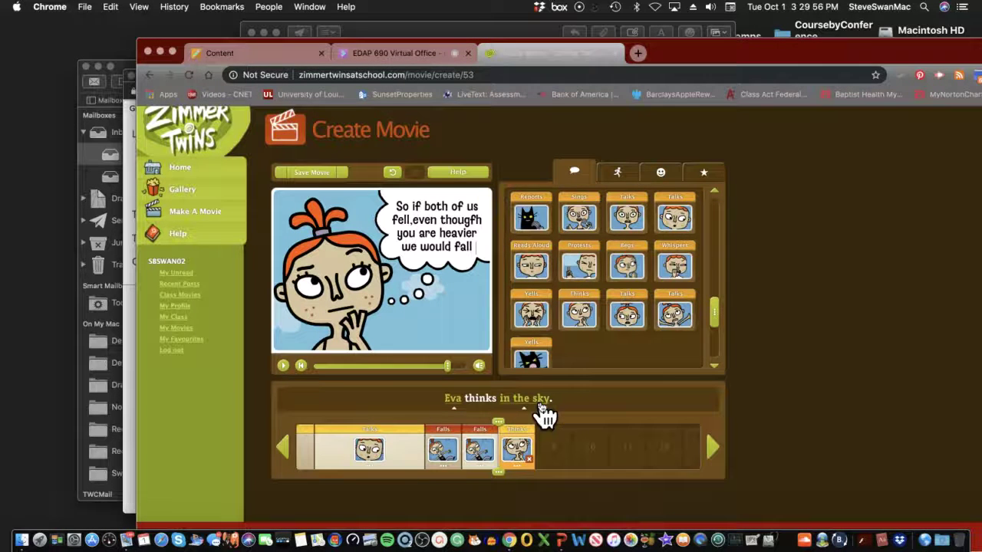
Add a second Thinks clip of Eva after her first thought and fill its bubble with "at the same rate"
{"action": "left_click", "coordinate": [581, 321]}
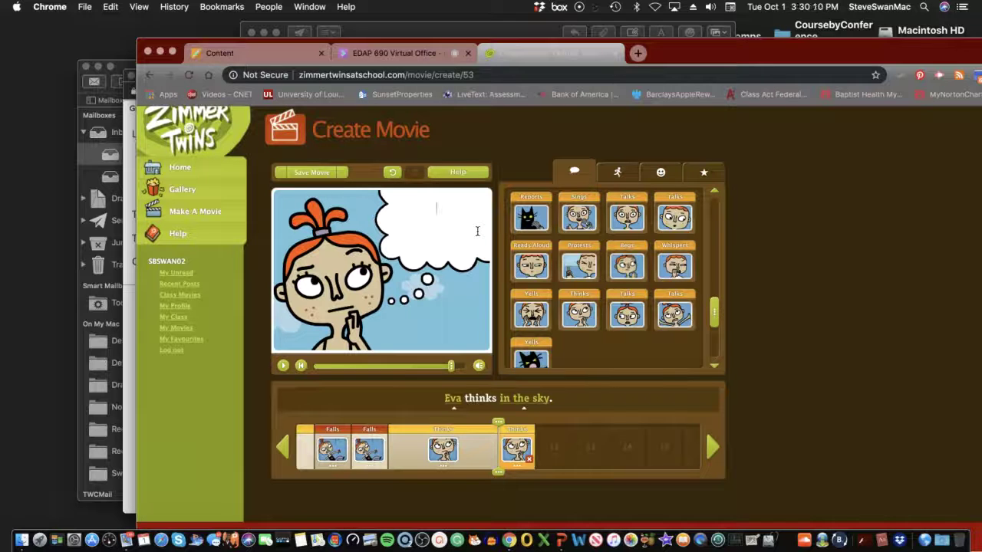
{"action": "left_click", "coordinate": [441, 450]}
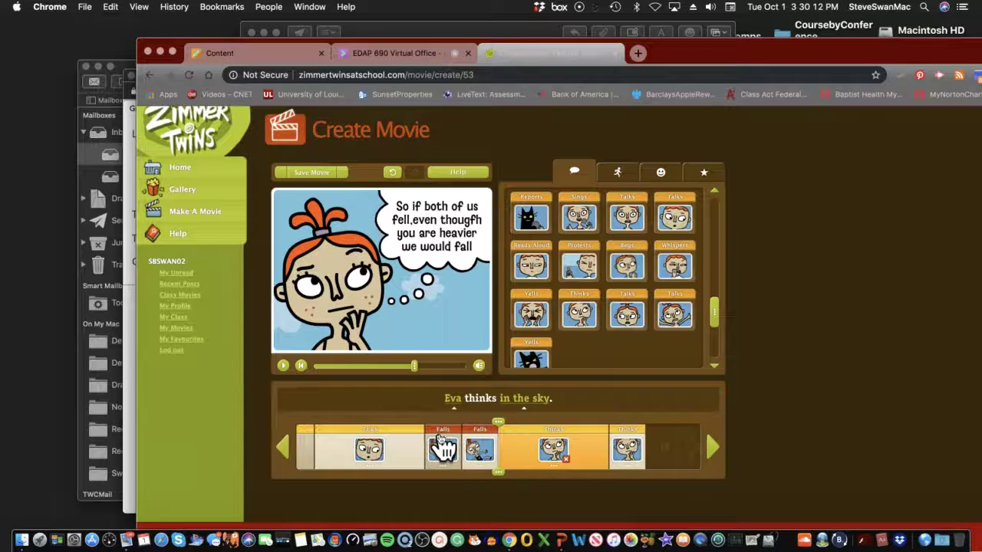
{"action": "left_click", "coordinate": [633, 453]}
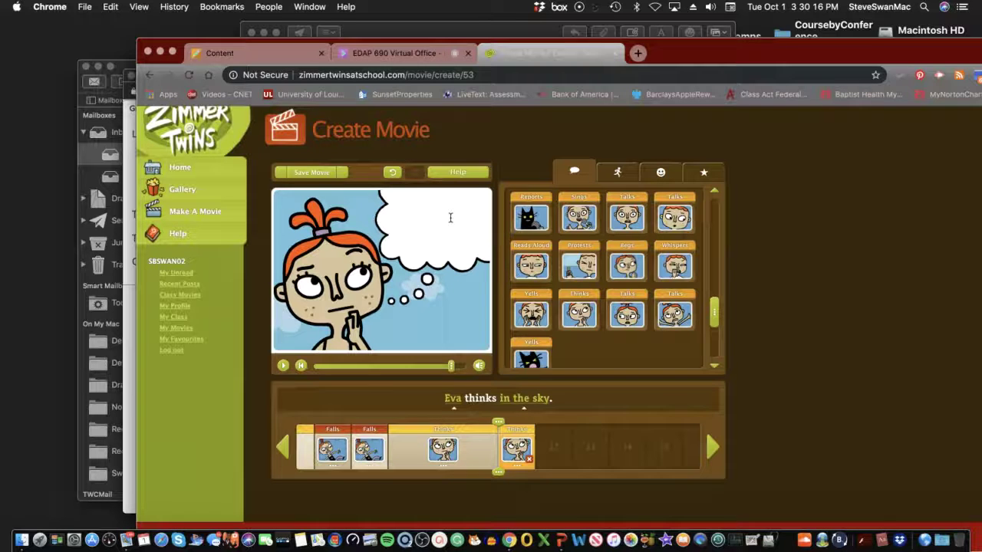
{"action": "type", "text": "at the"}
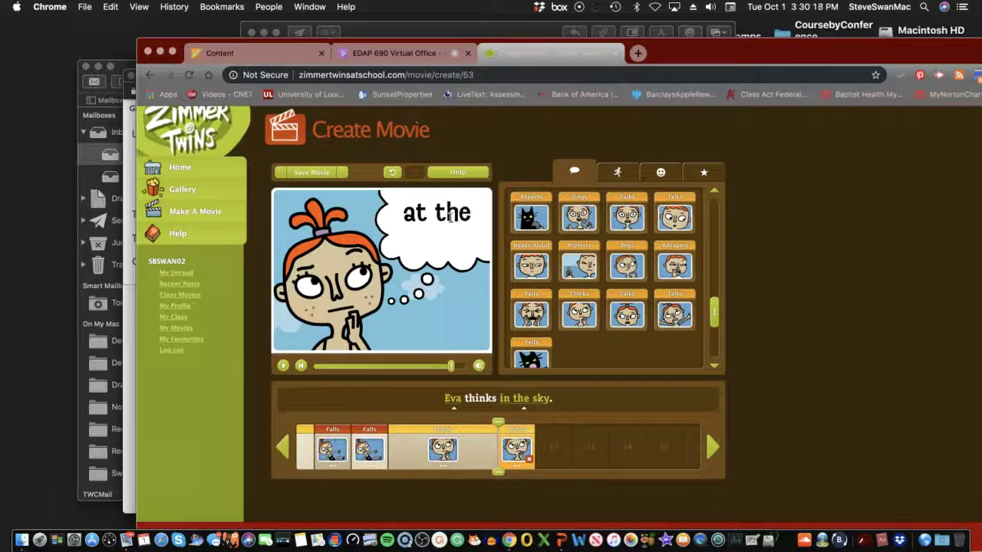
{"action": "type", "text": " same"}
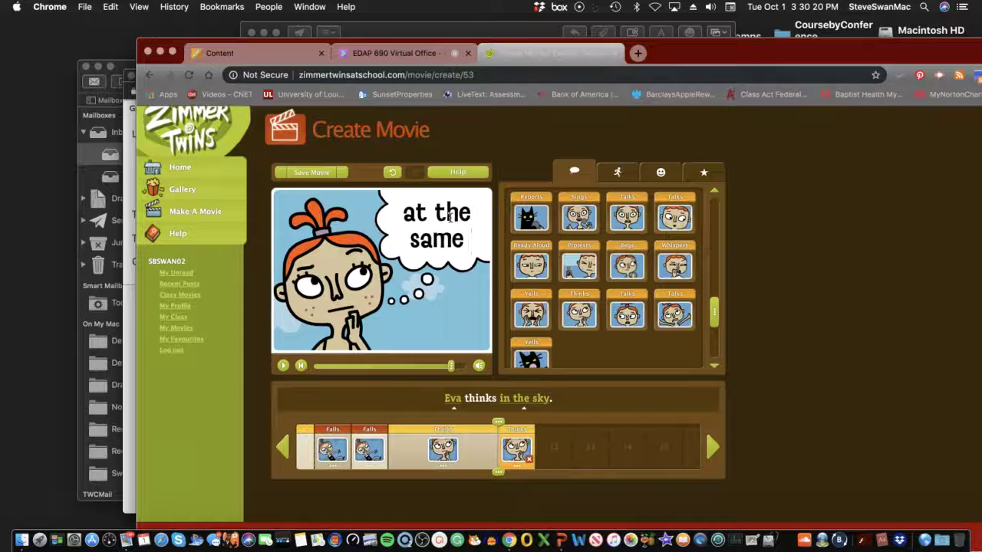
{"action": "type", "text": " rate"}
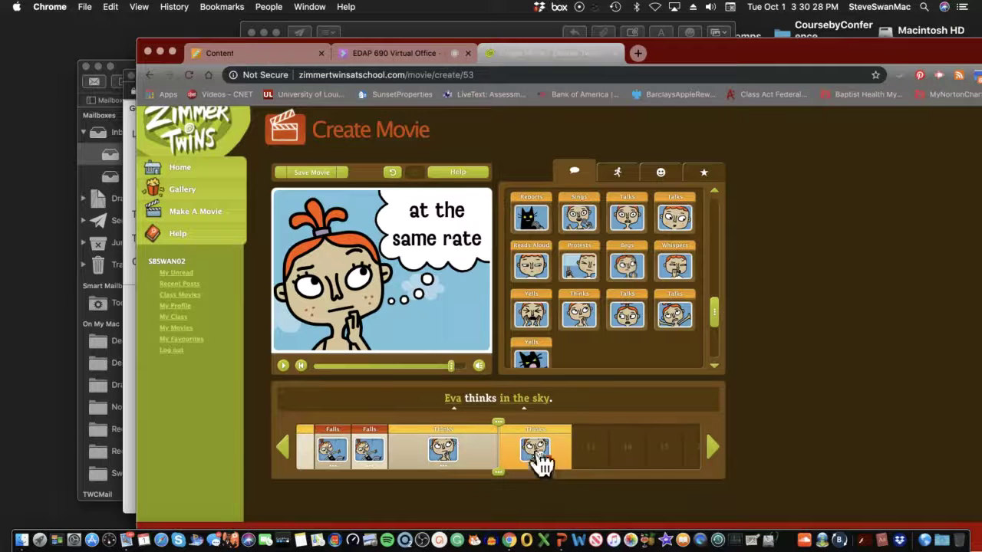
Move Eva's and Edgar's Falls clips behind the last Thinks clip and preview the movie from the start
{"action": "left_click_drag", "start_coordinate": [328, 457], "coordinate": [543, 466]}
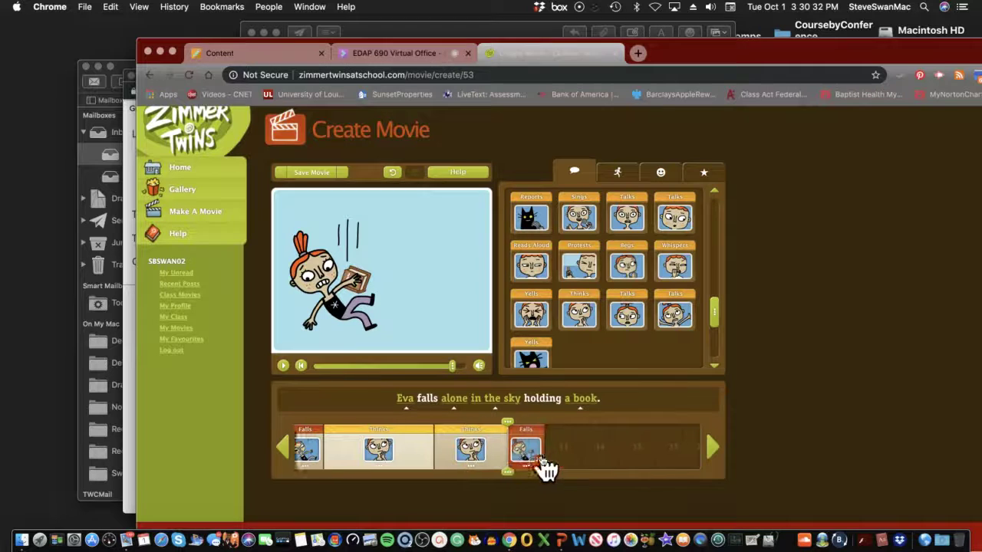
{"action": "left_click_drag", "start_coordinate": [301, 469], "coordinate": [526, 465]}
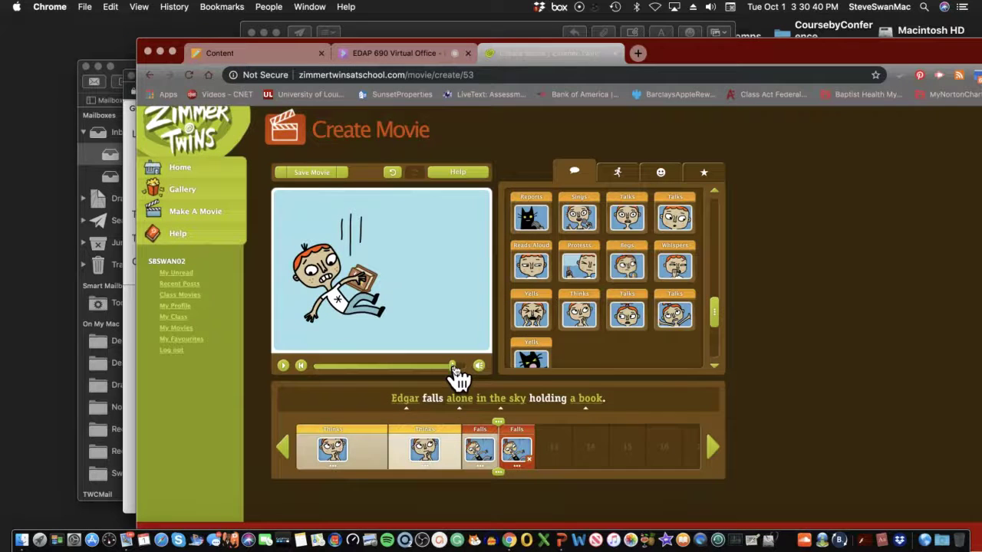
{"action": "left_click_drag", "start_coordinate": [453, 366], "coordinate": [299, 367]}
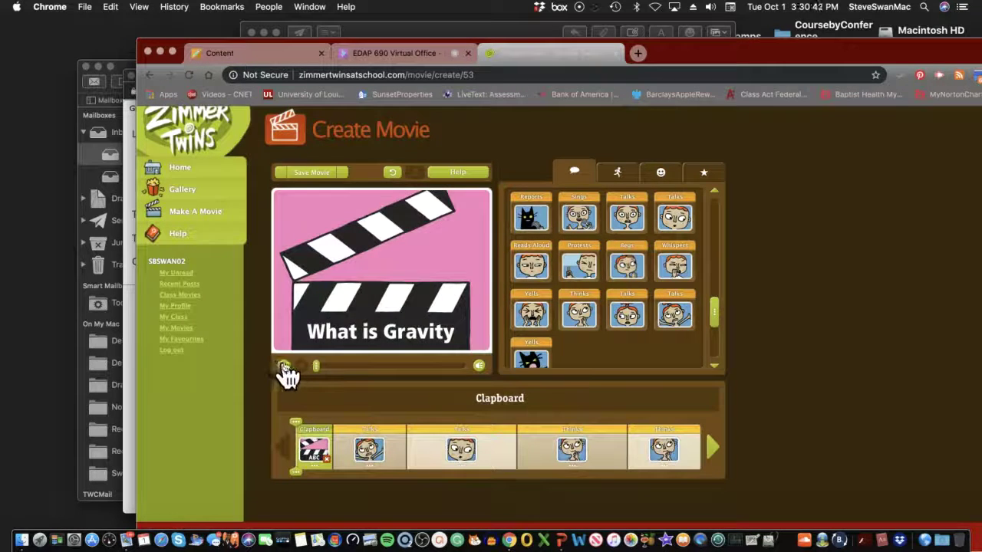
{"action": "left_click", "coordinate": [283, 367]}
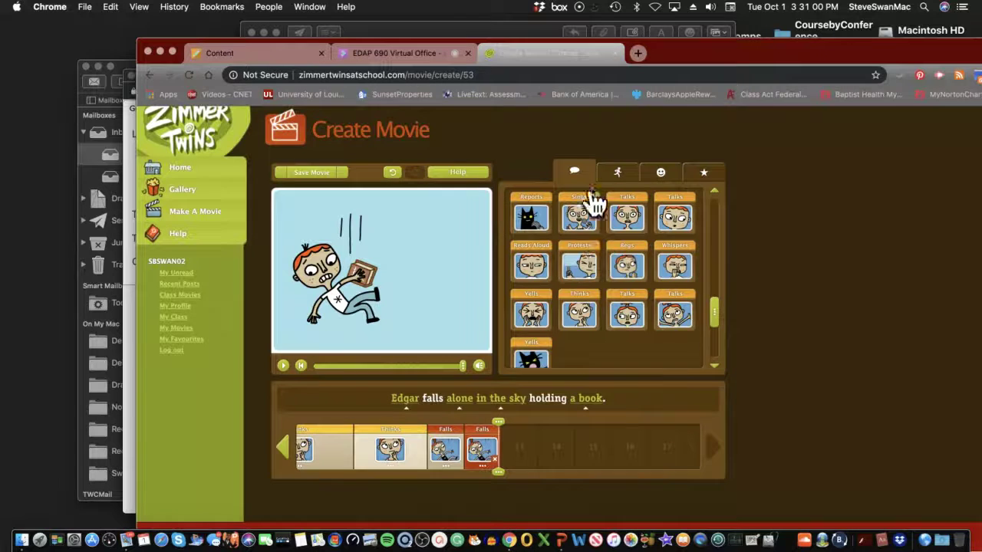
Add a Celebrates action clip of Edgar after his Falls clip
{"action": "left_click", "coordinate": [616, 181]}
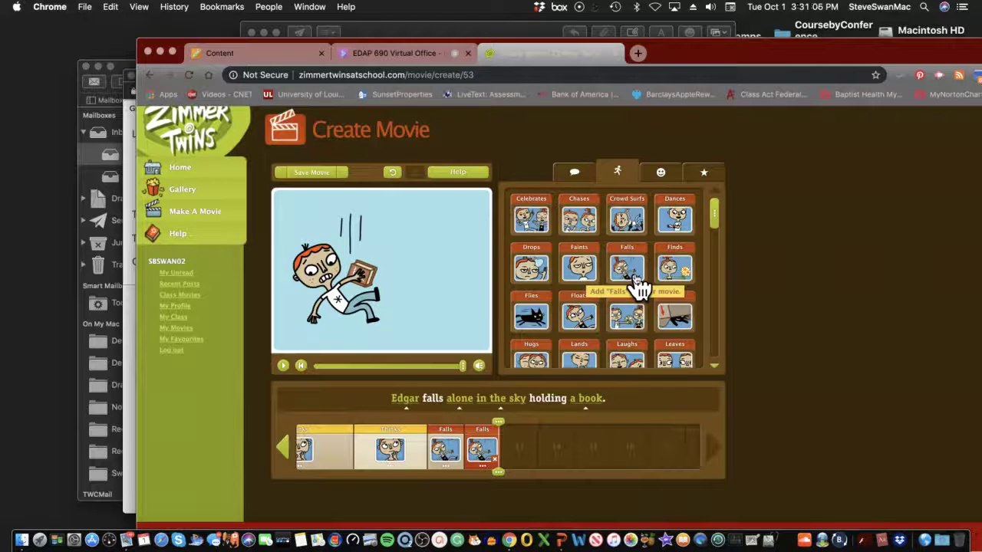
{"action": "left_click", "coordinate": [537, 222]}
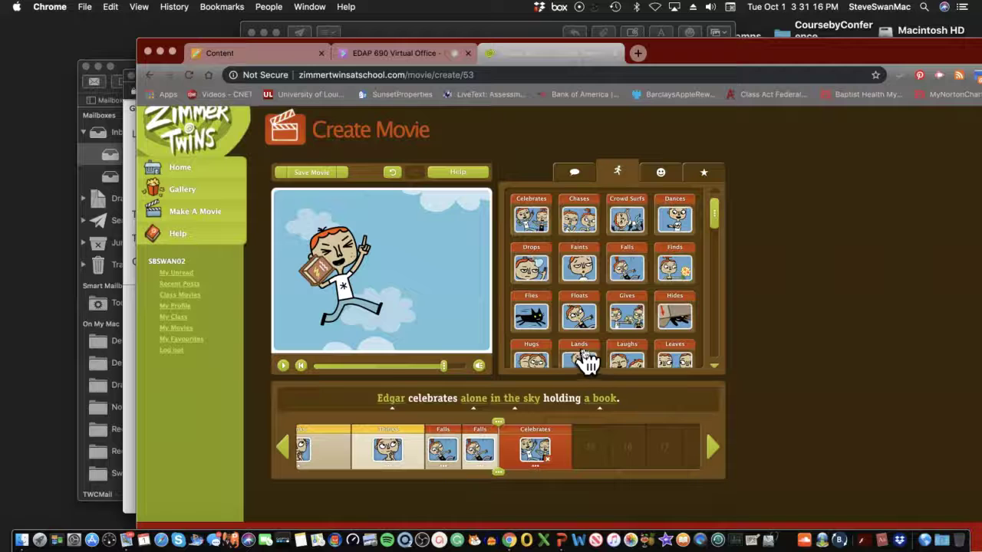
{"action": "scroll", "coordinate": [591, 357], "scroll_direction": "down", "scroll_amount": 1}
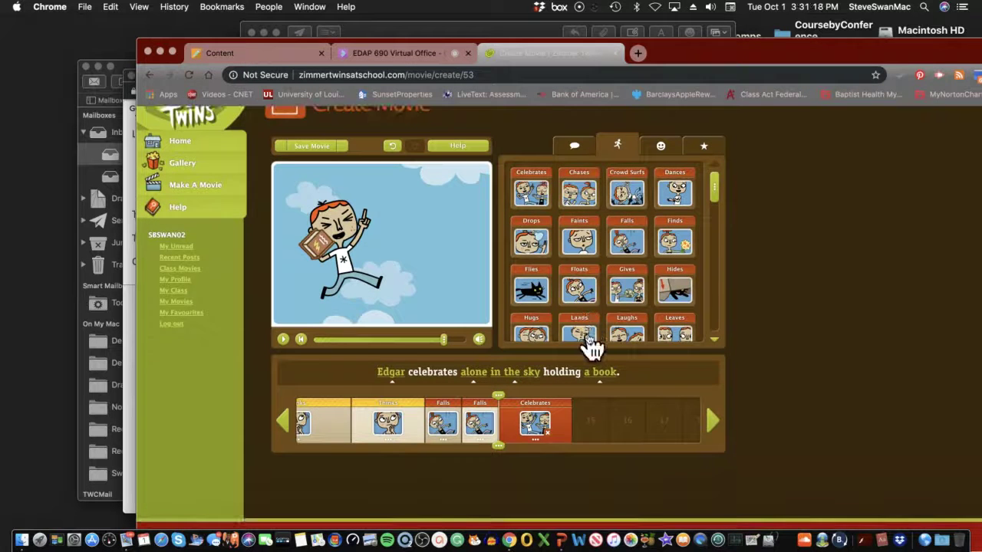
{"action": "scroll", "coordinate": [629, 300], "scroll_direction": "up", "scroll_amount": 2}
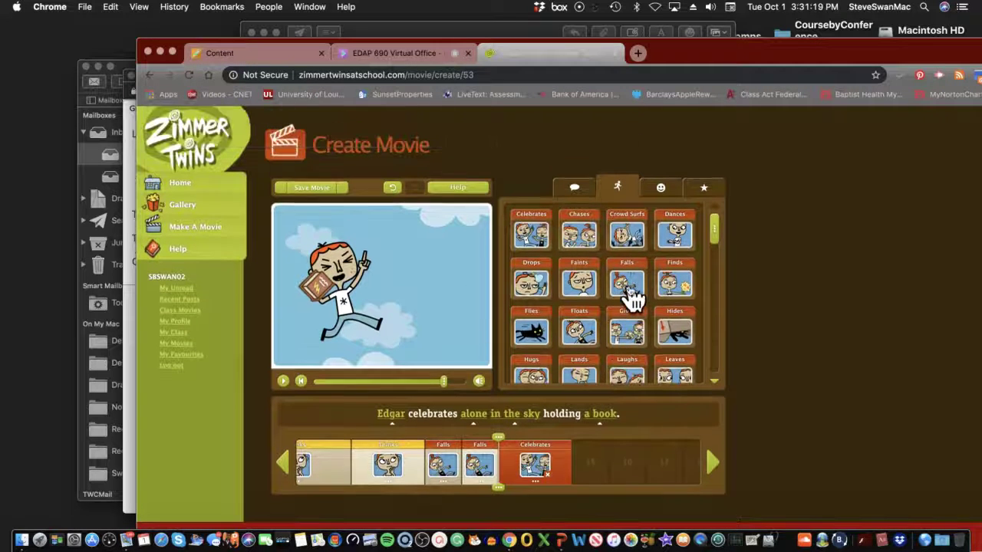
Add a Laughs action clip of Edgar after the celebration and set its location to the forest
{"action": "left_click", "coordinate": [628, 375]}
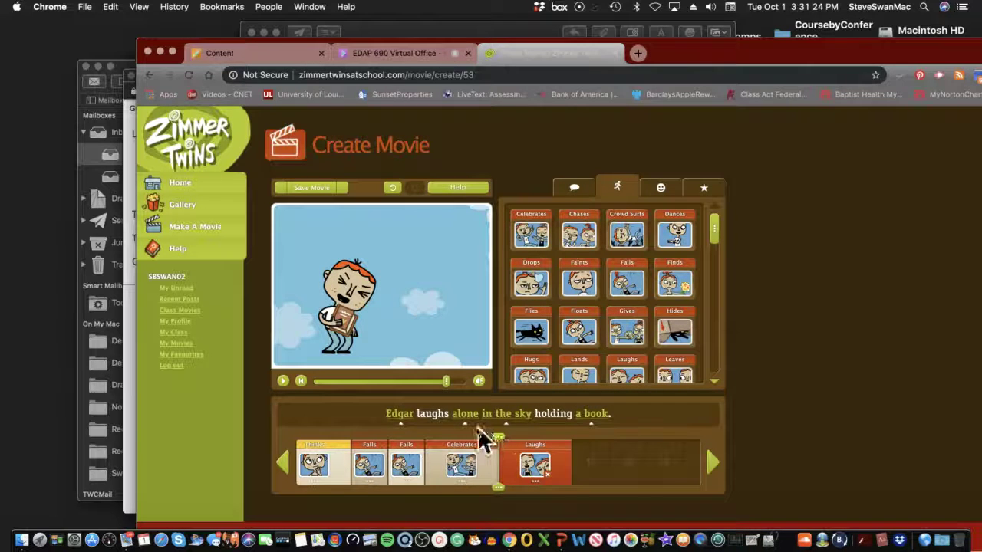
{"action": "left_click", "coordinate": [509, 421]}
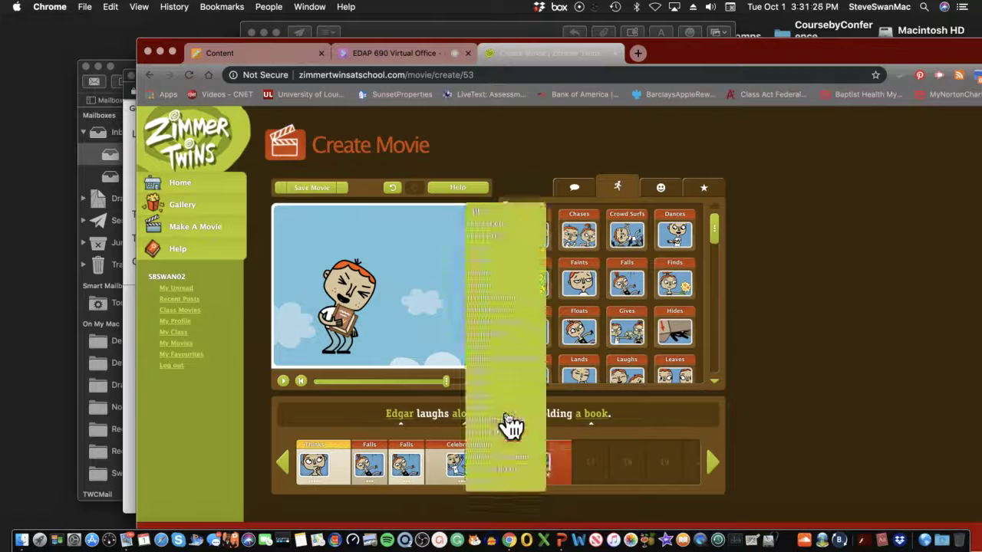
{"action": "left_click", "coordinate": [500, 274]}
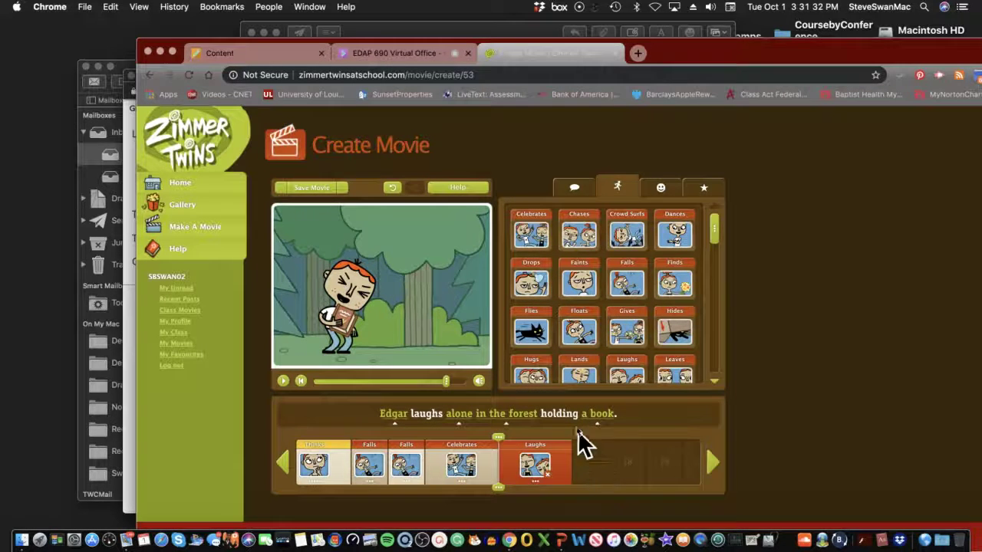
Add a Talks clip of Edgar in the forest after the Laughs clip and look through the emotion clips
{"action": "left_click", "coordinate": [576, 188]}
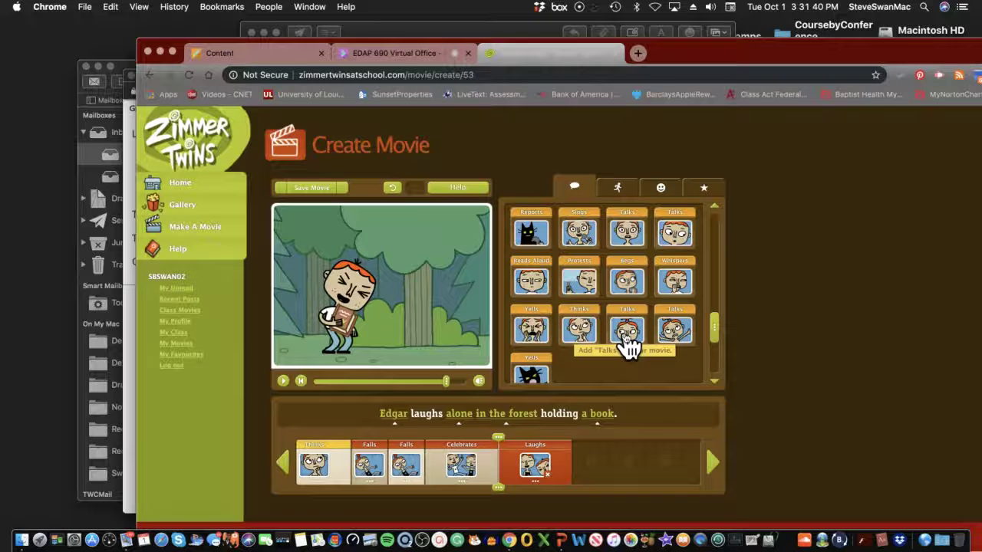
{"action": "left_click", "coordinate": [679, 242]}
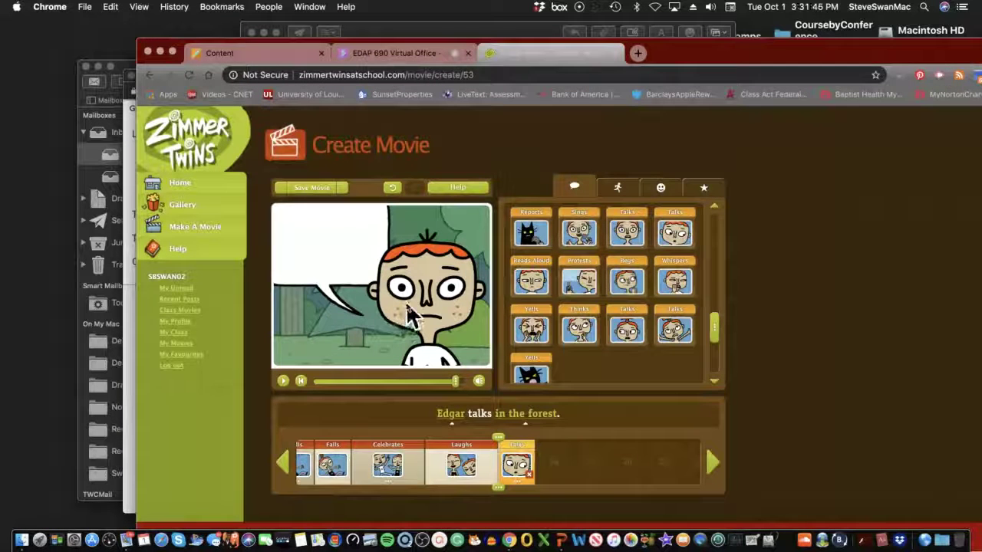
{"action": "left_click", "coordinate": [661, 192]}
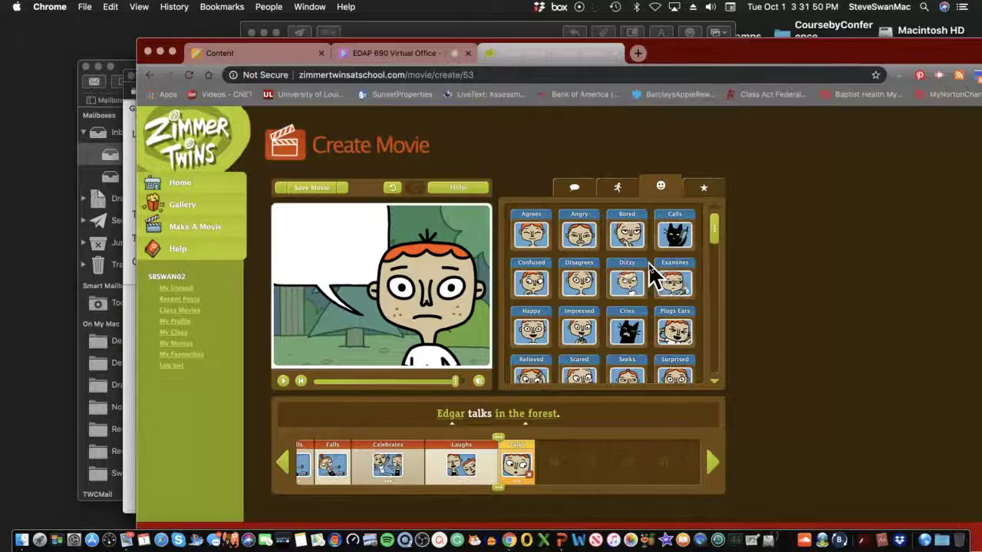
{"action": "scroll", "coordinate": [652, 268], "scroll_direction": "down", "scroll_amount": 1}
{"action": "scroll", "coordinate": [691, 261], "scroll_direction": "up", "scroll_amount": 1}
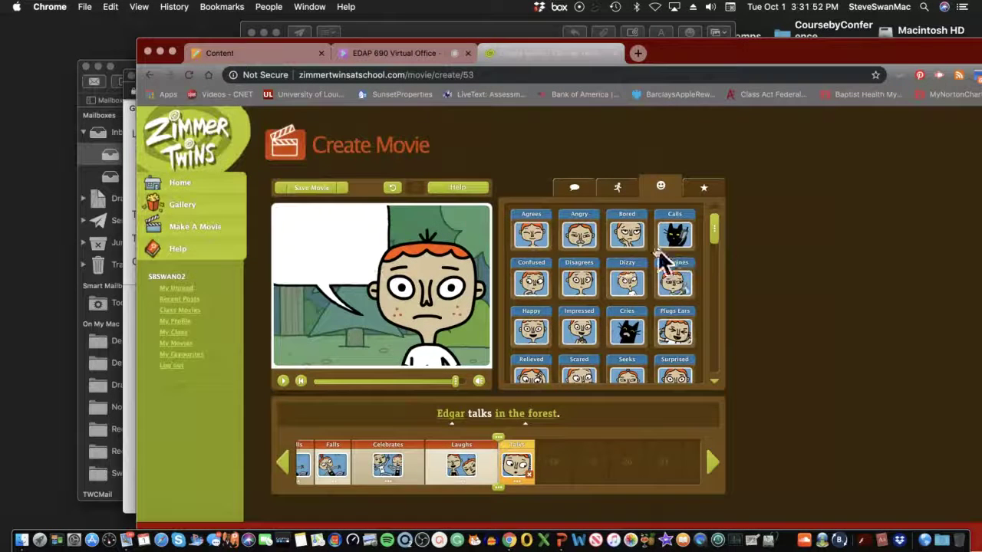
Add a Sings clip of Edgar at the end and fill its speech bubble with "You are so smart!"
{"action": "left_click", "coordinate": [581, 191]}
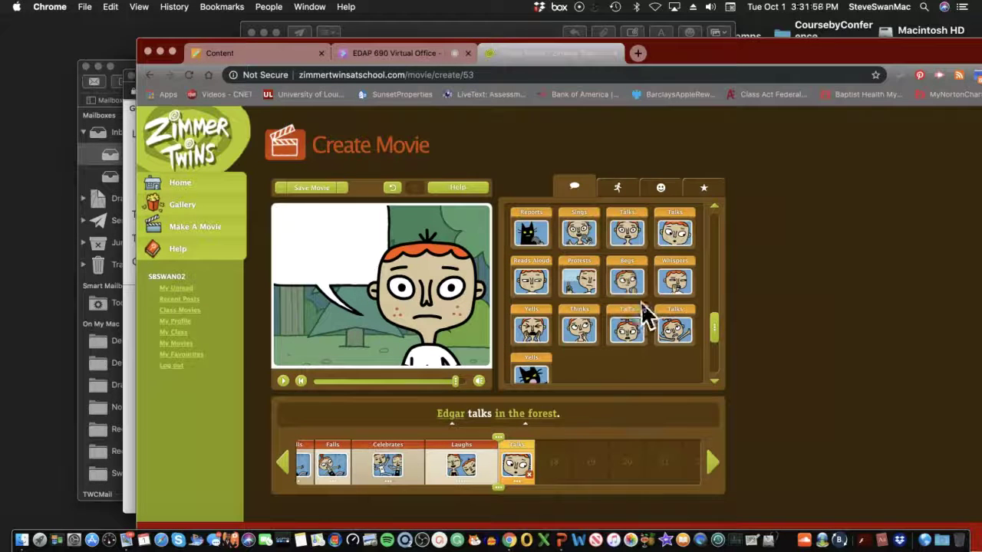
{"action": "left_click", "coordinate": [588, 235]}
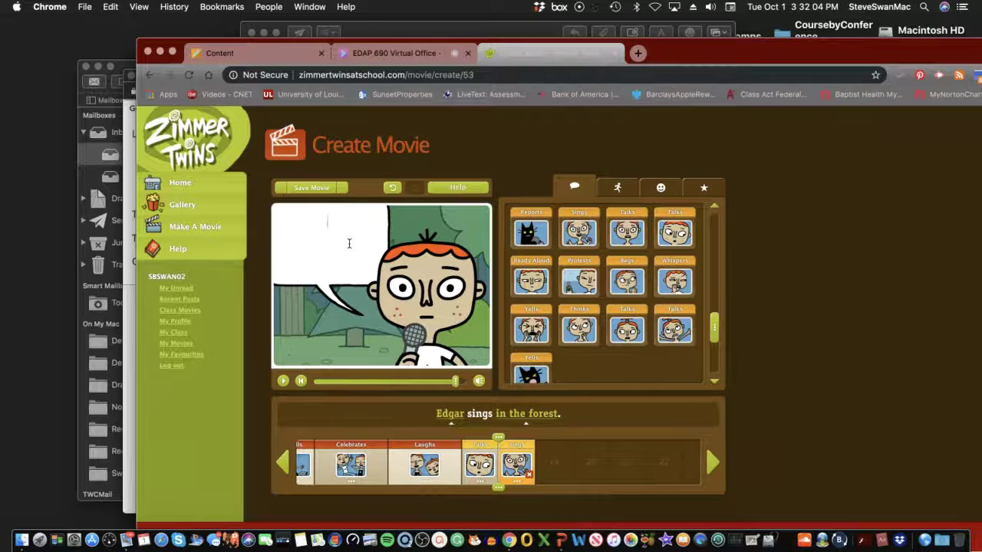
{"action": "type", "text": "u"}
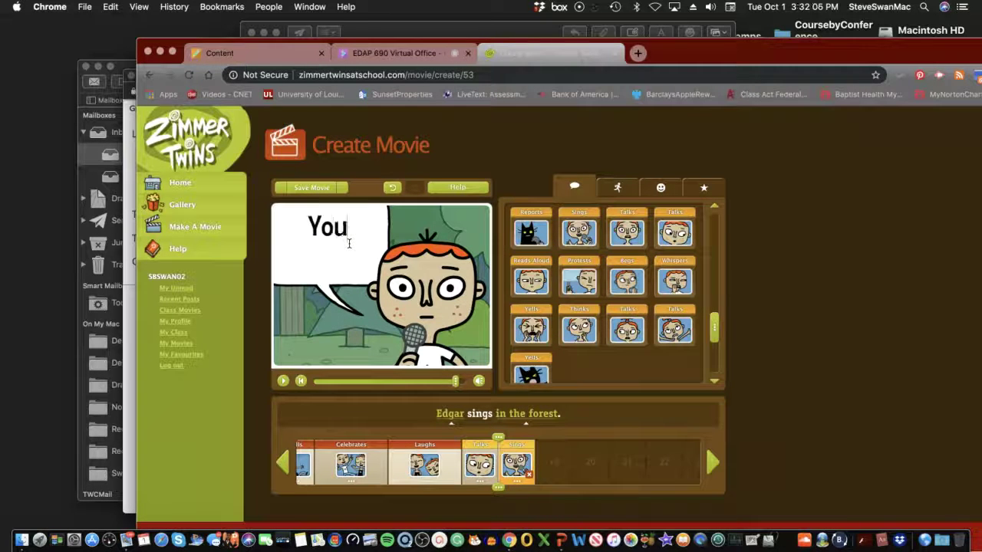
{"action": "type", "text": " are s"}
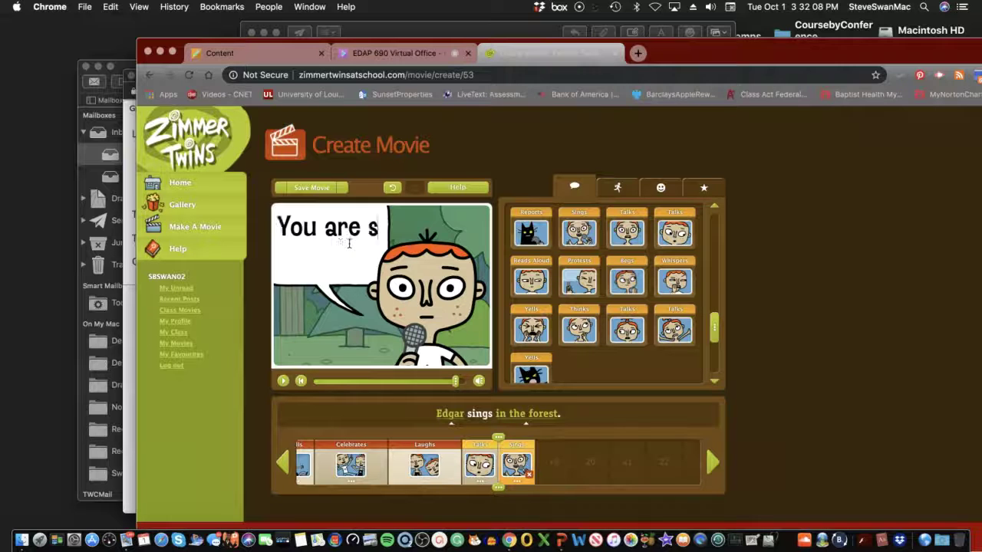
{"action": "type", "text": "o s"}
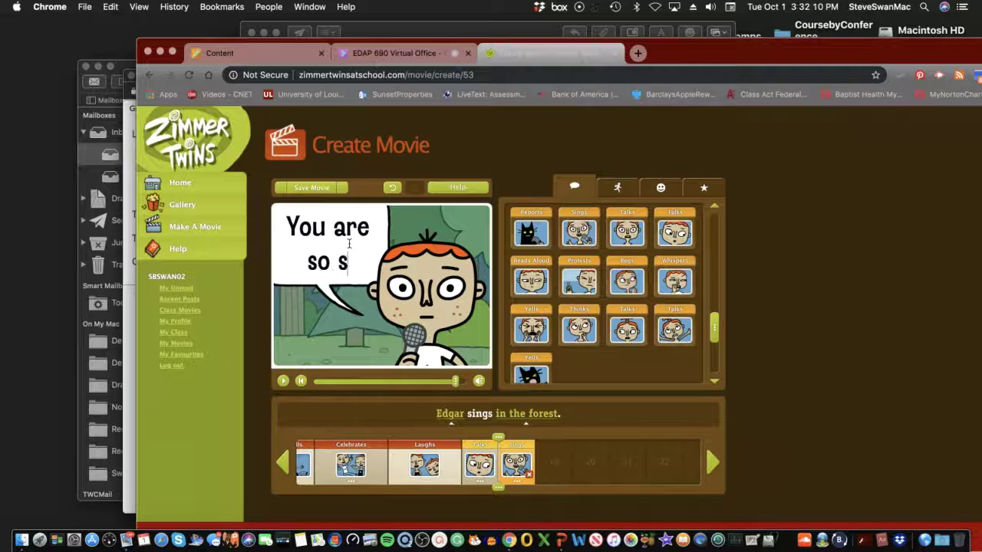
{"action": "type", "text": "mart"}
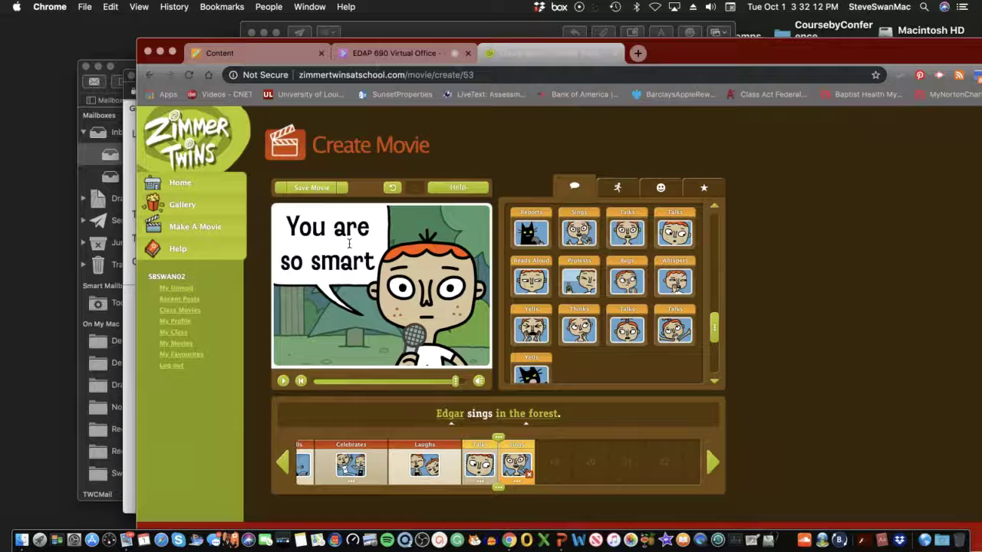
{"action": "type", "text": "!"}
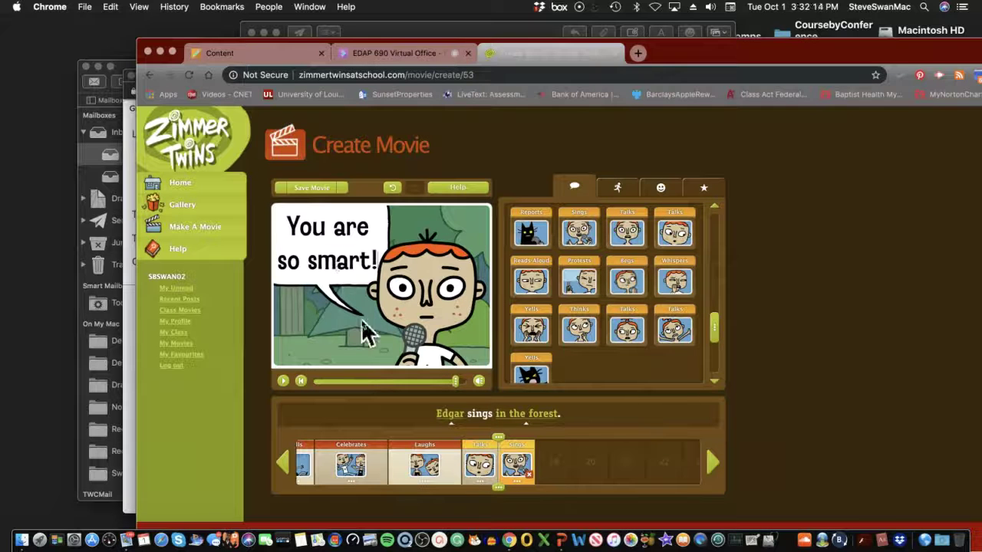
Rewind to the beginning and preview the whole movie through Edgar's singing clip
{"action": "left_click_drag", "start_coordinate": [455, 384], "coordinate": [302, 379]}
{"action": "left_click", "coordinate": [283, 381]}
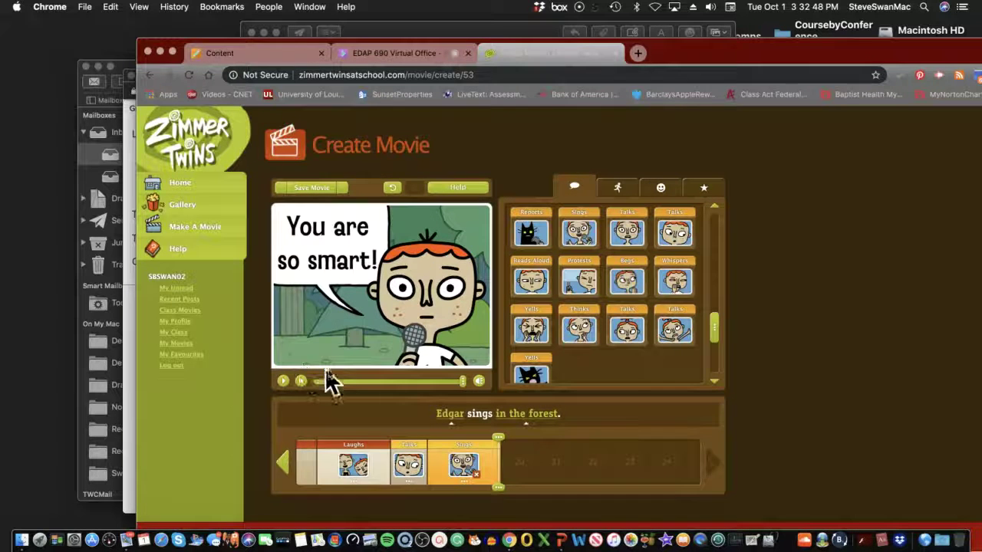
{"action": "scroll", "coordinate": [338, 381], "scroll_direction": "down", "scroll_amount": 1}
{"action": "scroll", "coordinate": [376, 372], "scroll_direction": "down", "scroll_amount": 1}
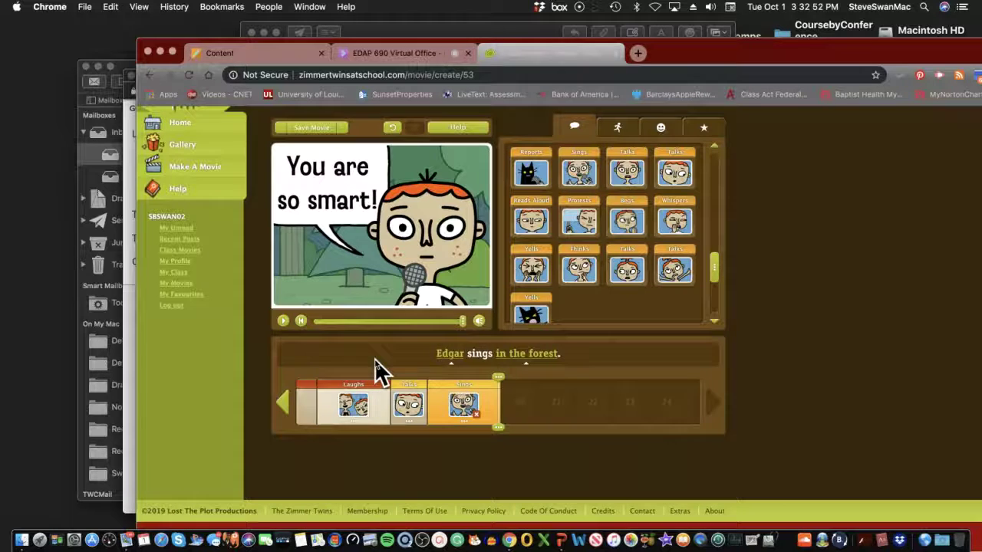
{"action": "scroll", "coordinate": [382, 372], "scroll_direction": "up", "scroll_amount": 2}
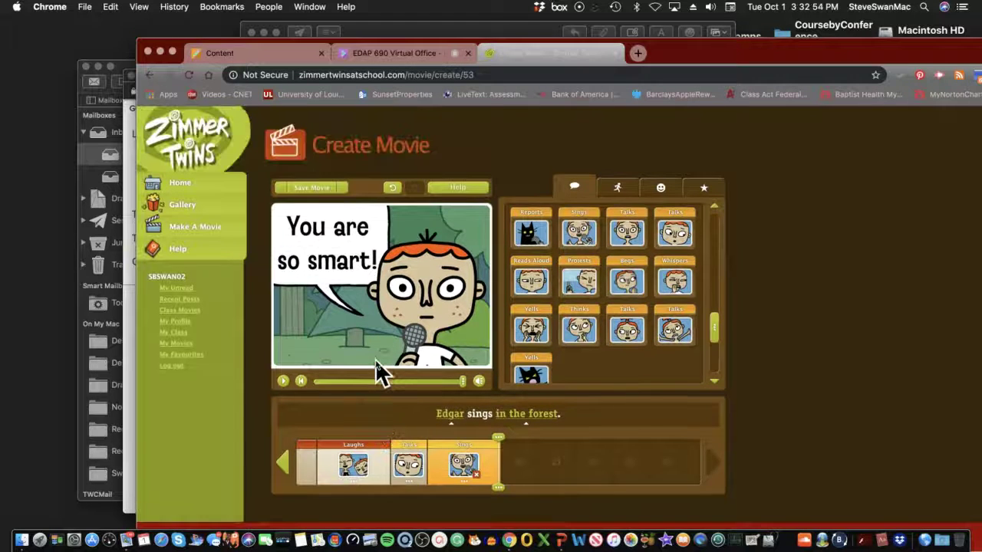
Save the movie with the title "Gravity", leaving the description empty
{"action": "left_click_drag", "start_coordinate": [738, 53], "coordinate": [810, 87]}
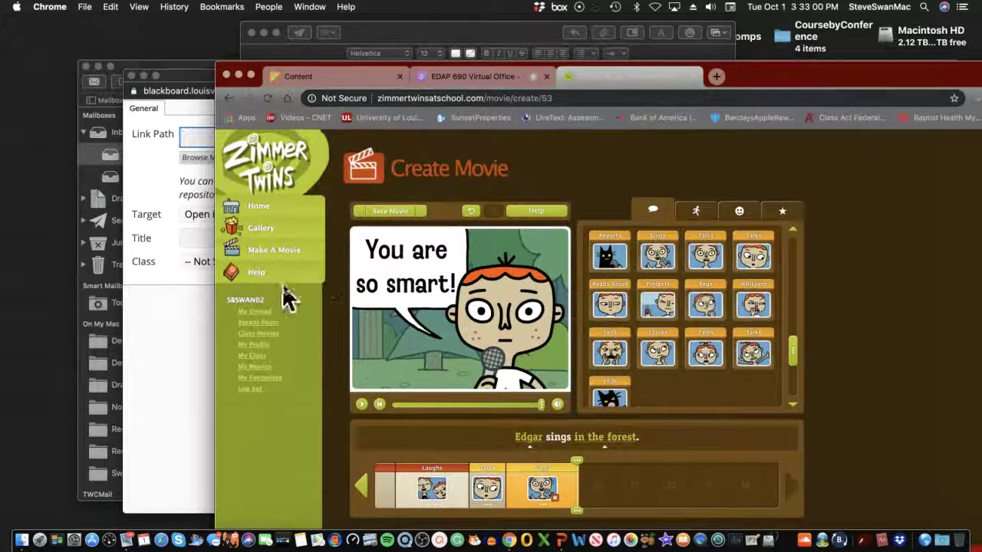
{"action": "left_click", "coordinate": [390, 215]}
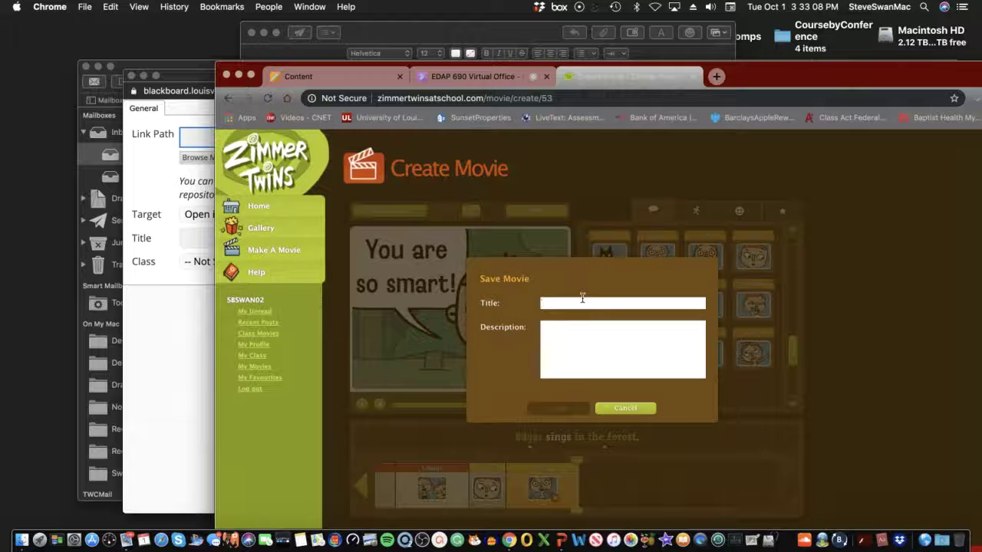
{"action": "type", "text": "Gravity"}
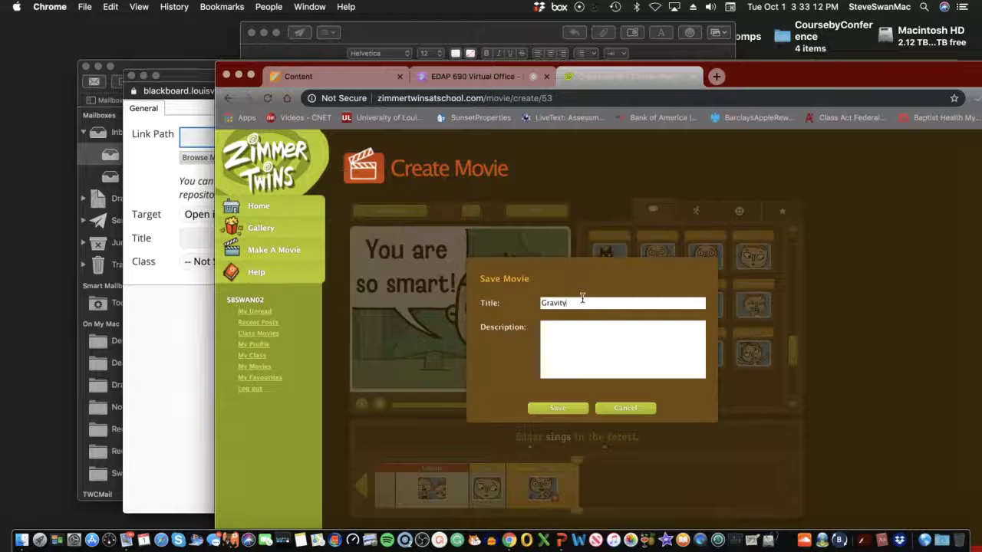
{"action": "left_click", "coordinate": [555, 411]}
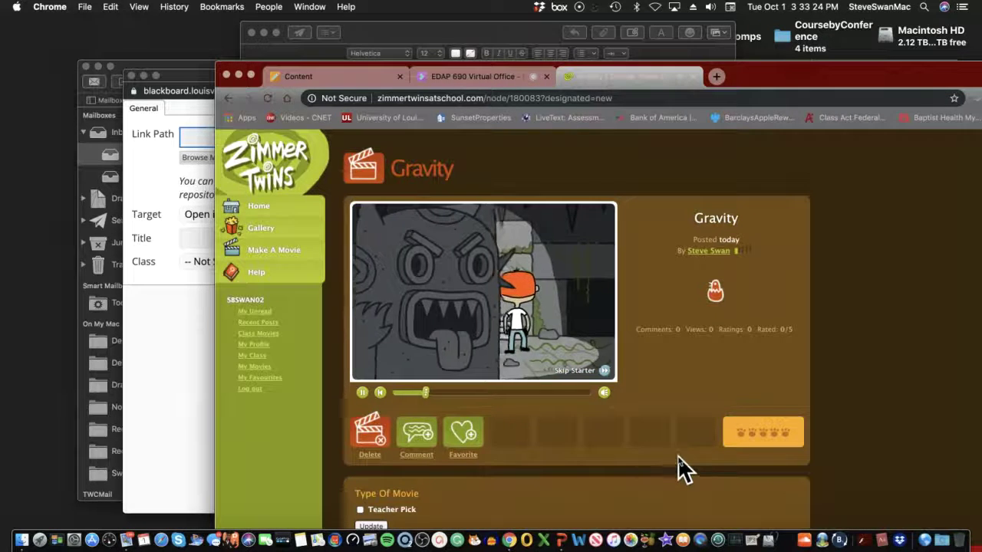
Examine the saved Gravity movie's page, including its playback, movie type setting and comment section
{"action": "scroll", "coordinate": [675, 452], "scroll_direction": "down", "scroll_amount": 2}
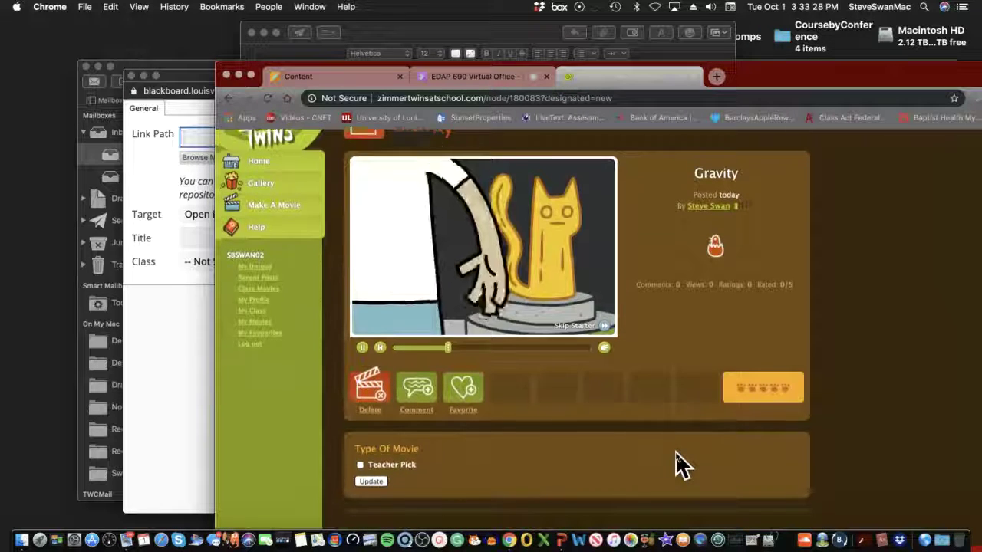
{"action": "scroll", "coordinate": [675, 453], "scroll_direction": "down", "scroll_amount": 3}
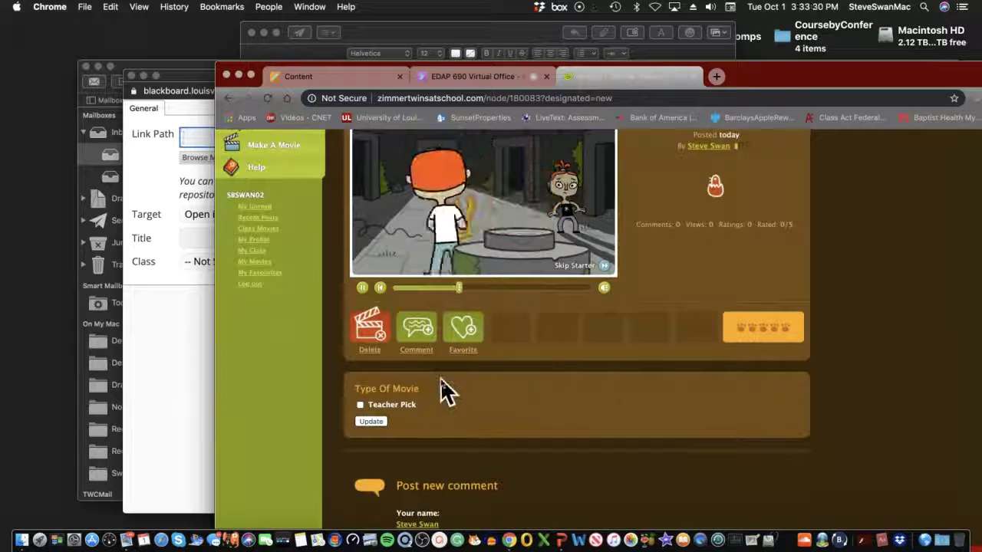
{"action": "scroll", "coordinate": [447, 390], "scroll_direction": "up", "scroll_amount": 5}
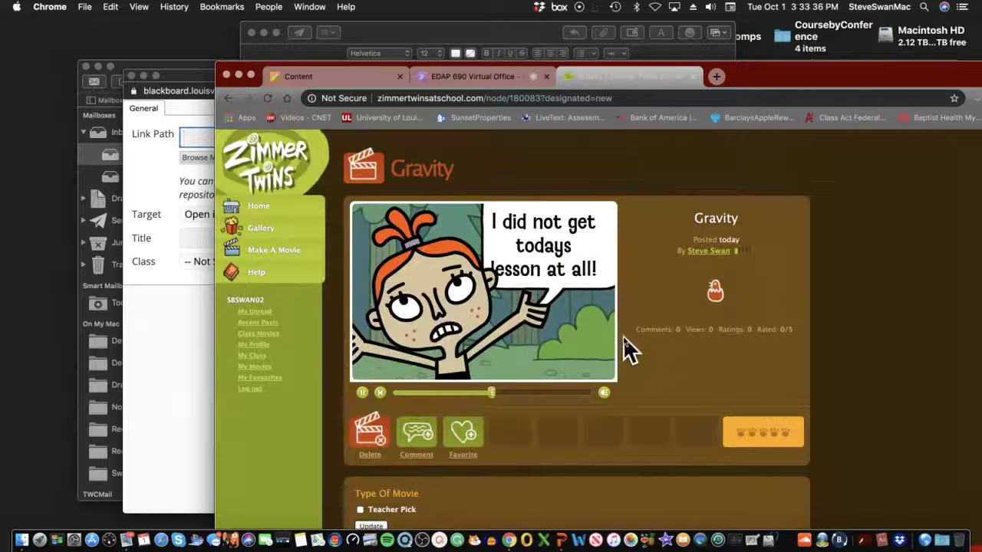
{"action": "scroll", "coordinate": [625, 346], "scroll_direction": "down", "scroll_amount": 3}
{"action": "scroll", "coordinate": [622, 338], "scroll_direction": "down", "scroll_amount": 8}
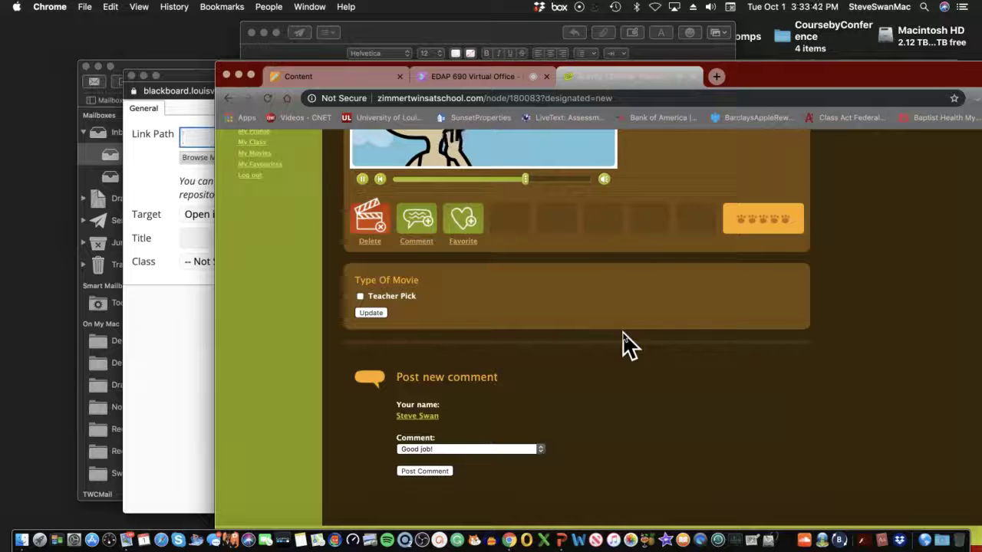
{"action": "scroll", "coordinate": [622, 332], "scroll_direction": "up", "scroll_amount": 4}
{"action": "scroll", "coordinate": [623, 333], "scroll_direction": "up", "scroll_amount": 6}
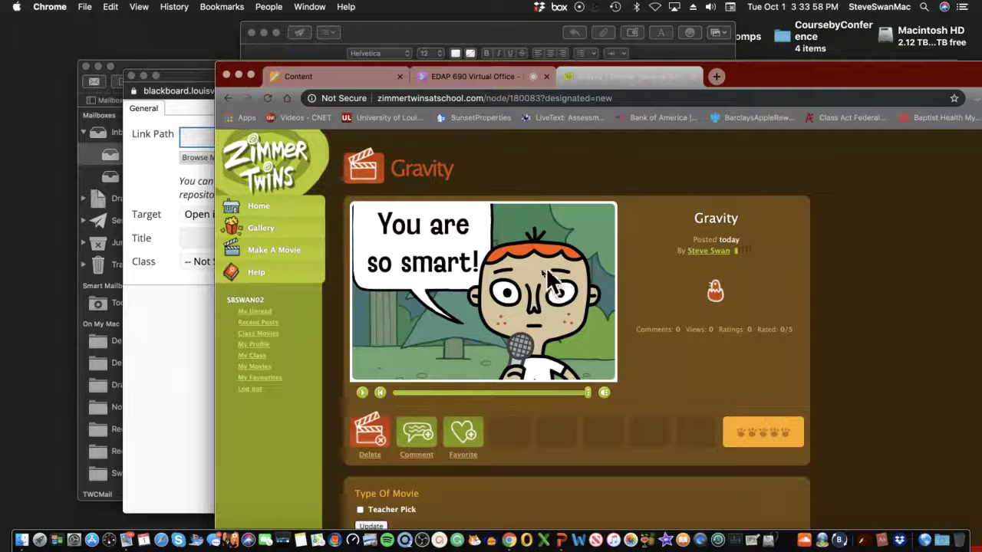
{"action": "scroll", "coordinate": [370, 346], "scroll_direction": "down", "scroll_amount": 3}
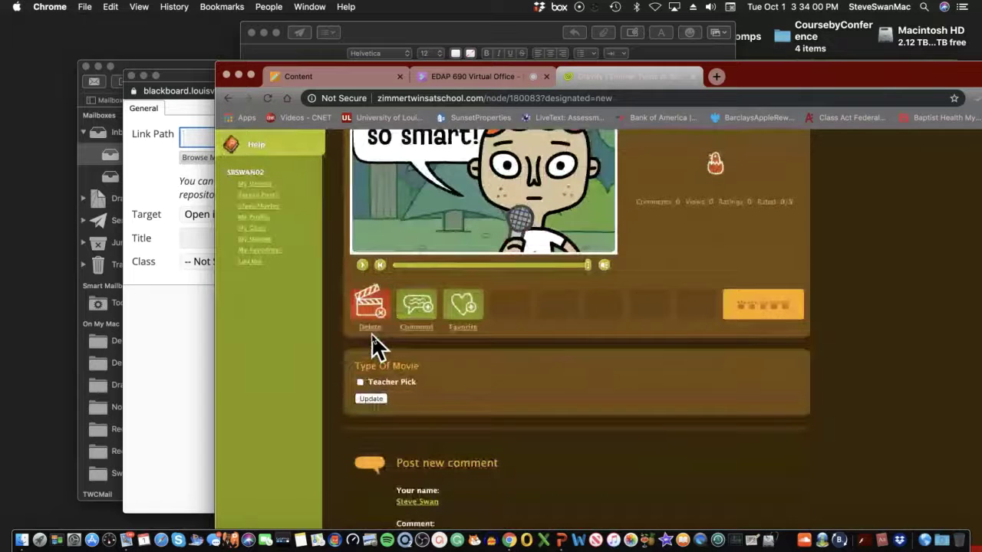
{"action": "scroll", "coordinate": [372, 341], "scroll_direction": "down", "scroll_amount": 2}
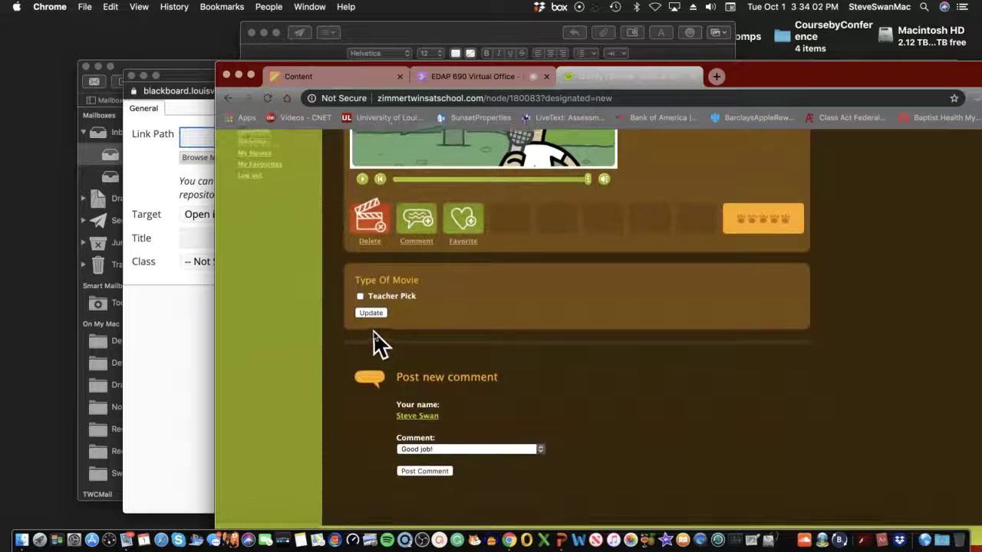
{"action": "scroll", "coordinate": [374, 337], "scroll_direction": "up", "scroll_amount": 2}
{"action": "scroll", "coordinate": [374, 338], "scroll_direction": "up", "scroll_amount": 2}
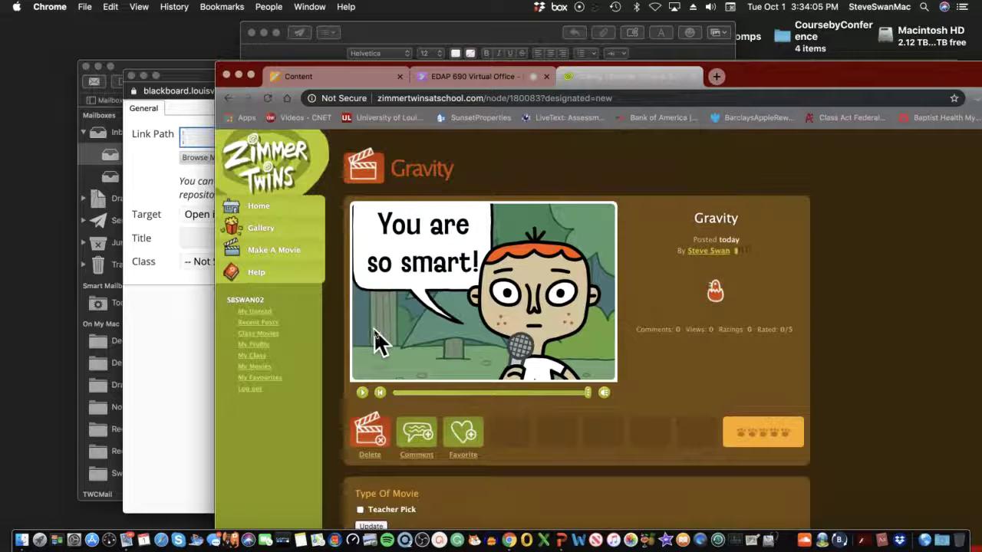
Copy the Gravity movie page's web address and open it in a new browser tab
{"action": "left_click", "coordinate": [642, 98]}
{"action": "right_click", "coordinate": [575, 97]}
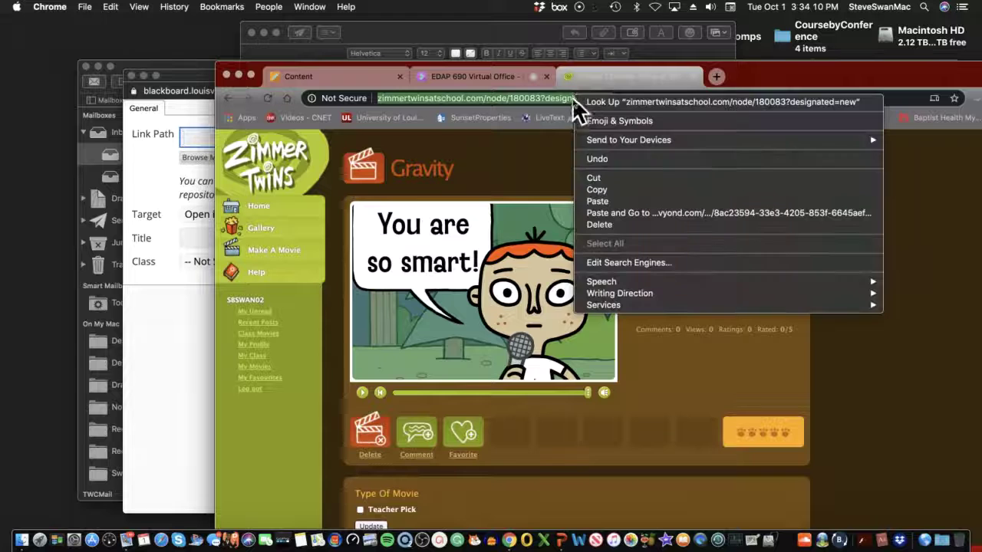
{"action": "left_click", "coordinate": [596, 190]}
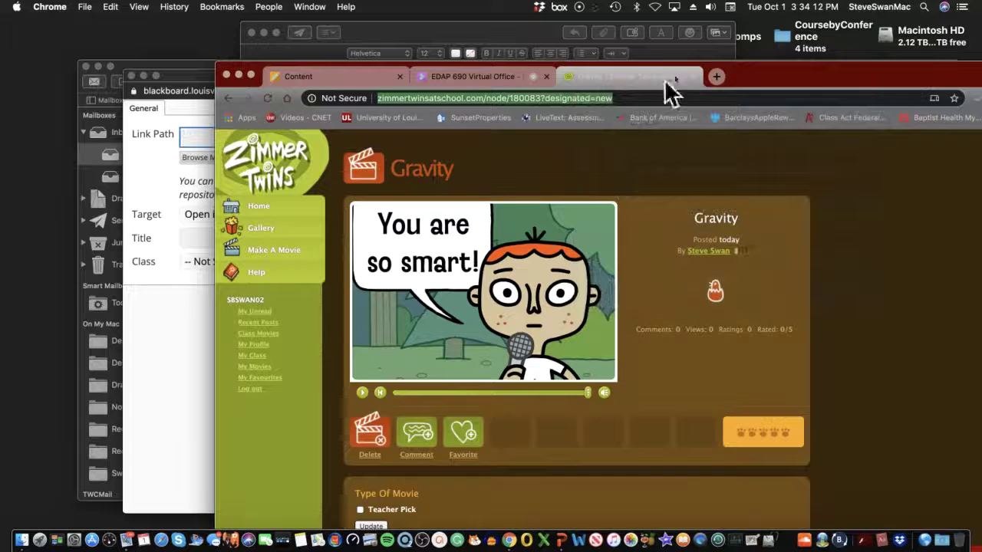
{"action": "left_click", "coordinate": [715, 76]}
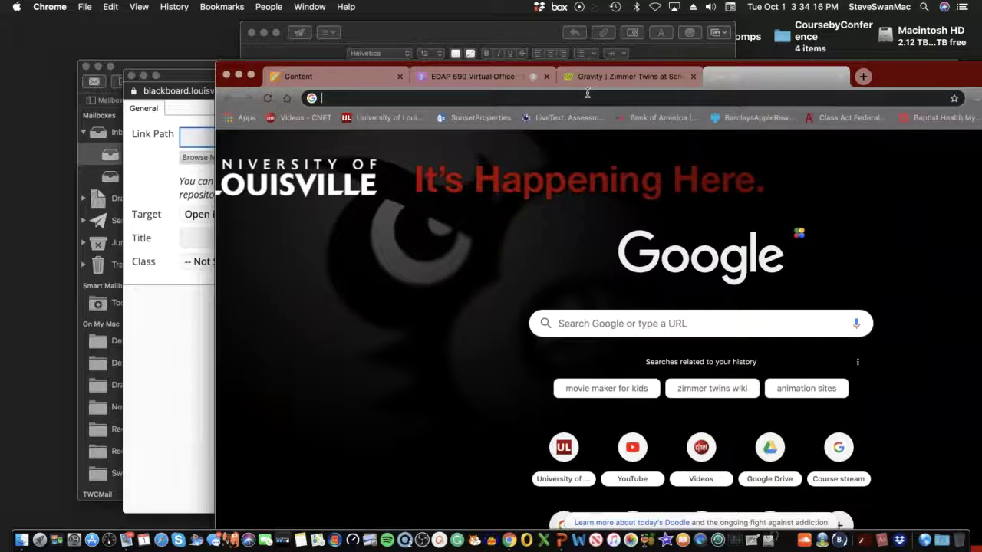
{"action": "key", "text": "super+v"}
{"action": "key", "text": "Return"}
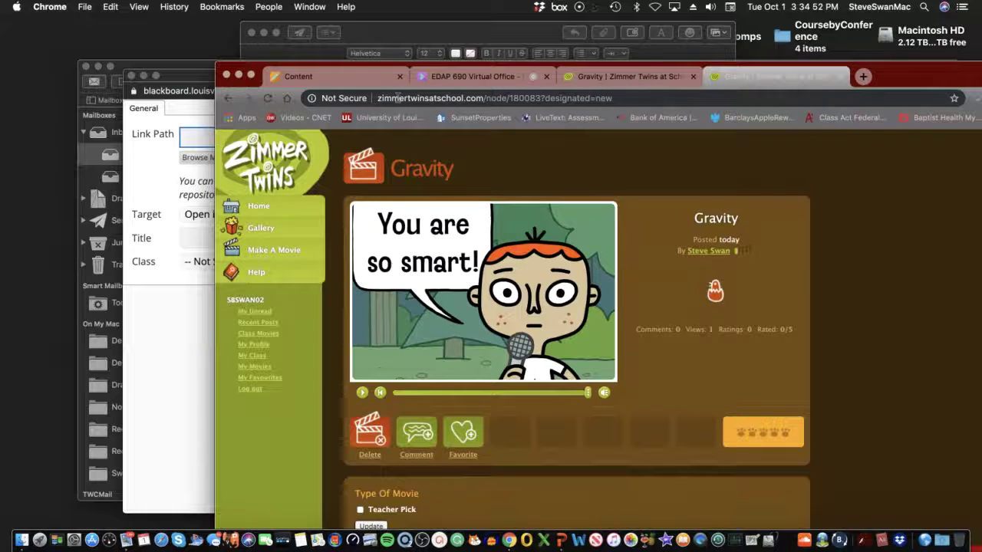
Review the Digital Storytelling assignment instructions in the course content and switch to the EDAP 690 Virtual Office session
{"action": "left_click", "coordinate": [347, 78]}
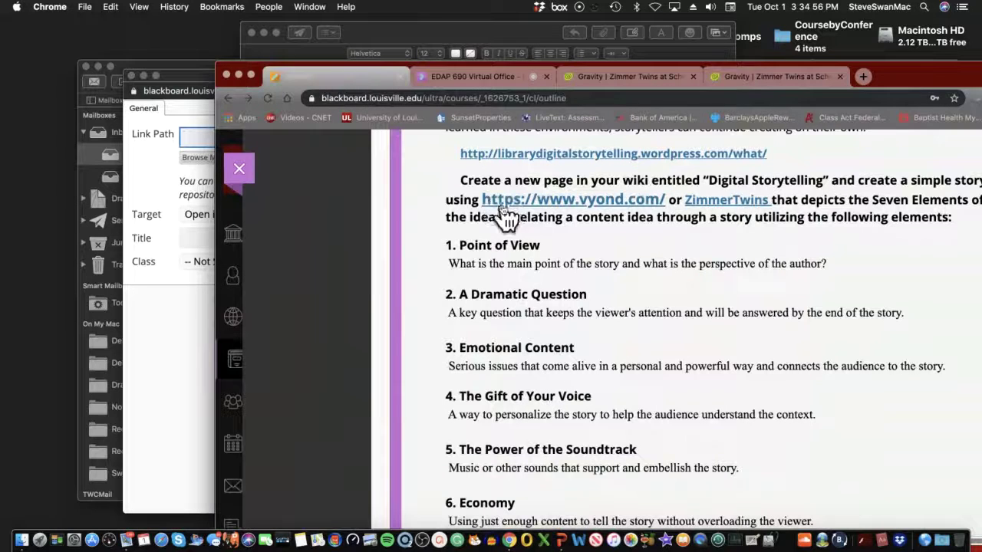
{"action": "scroll", "coordinate": [512, 213], "scroll_direction": "up", "scroll_amount": 1}
{"action": "scroll", "coordinate": [512, 213], "scroll_direction": "up", "scroll_amount": 3}
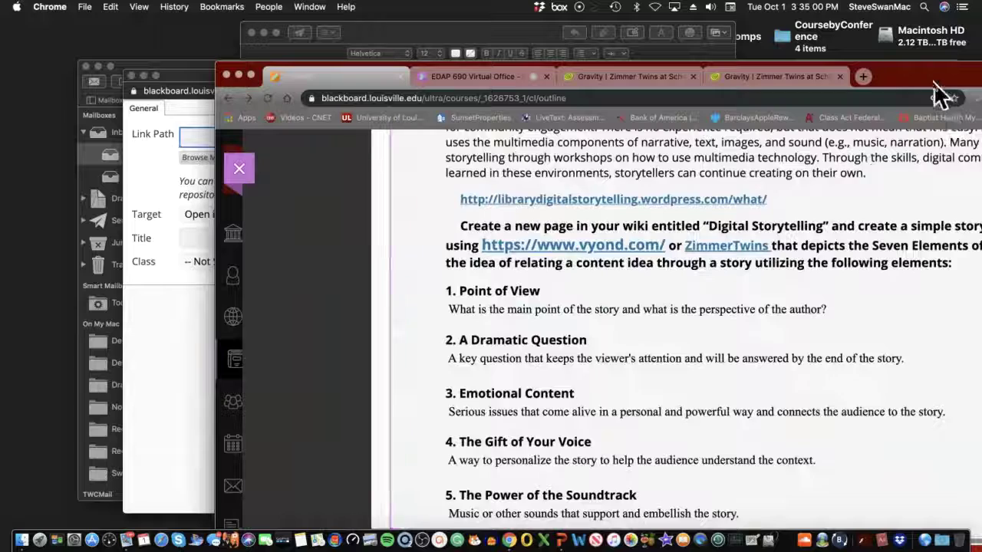
{"action": "left_click_drag", "start_coordinate": [932, 81], "coordinate": [754, 60]}
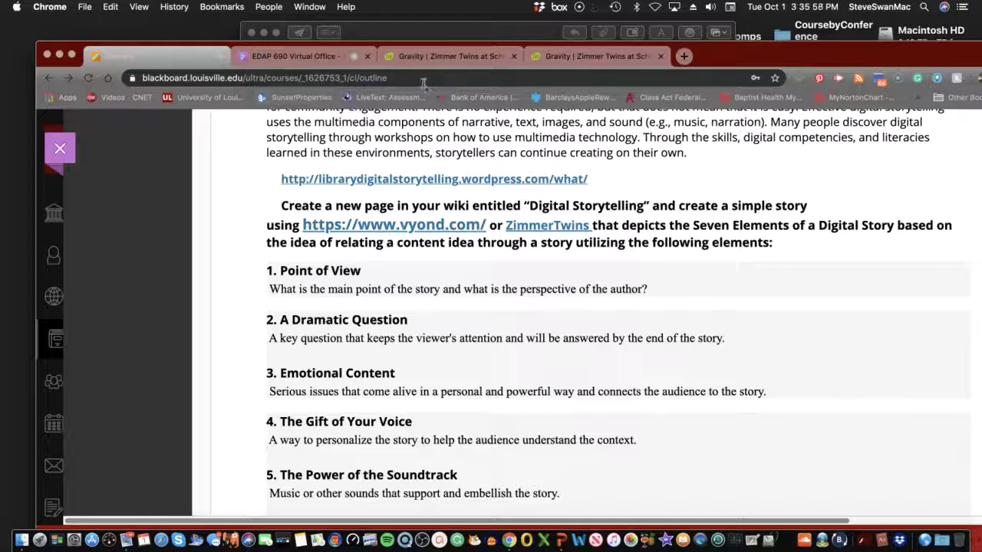
{"action": "left_click", "coordinate": [330, 57]}
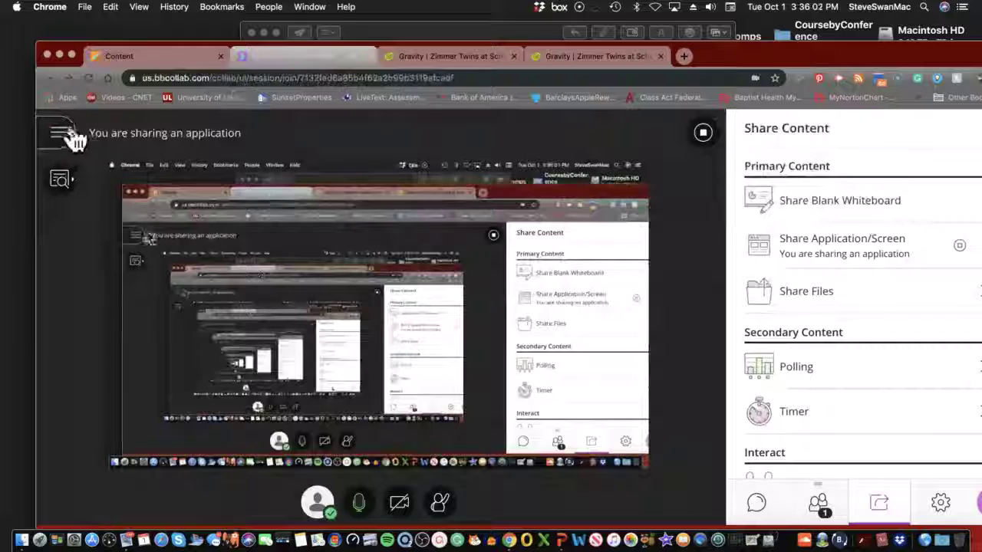